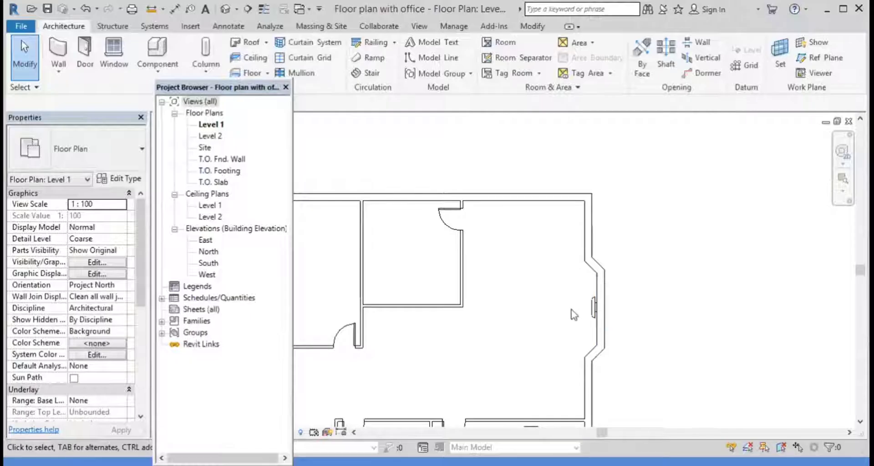
Select the flat-screen TV on the angled right wall and delete it.
left_click(592, 310)
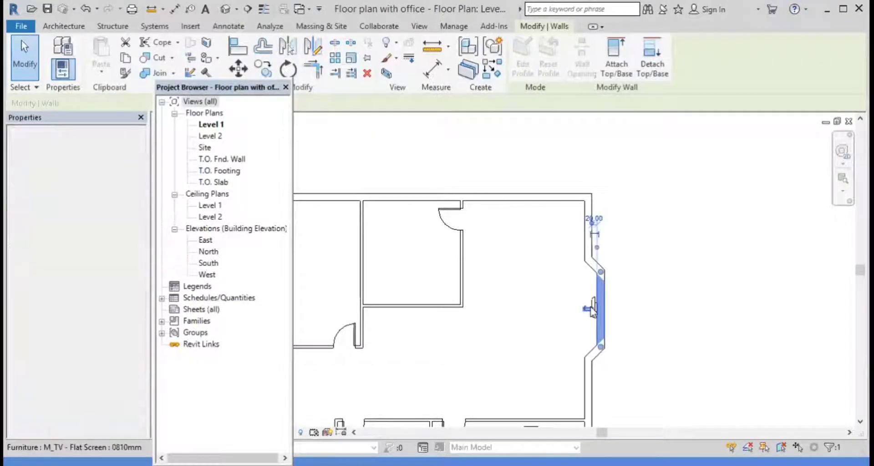
left_click(588, 314)
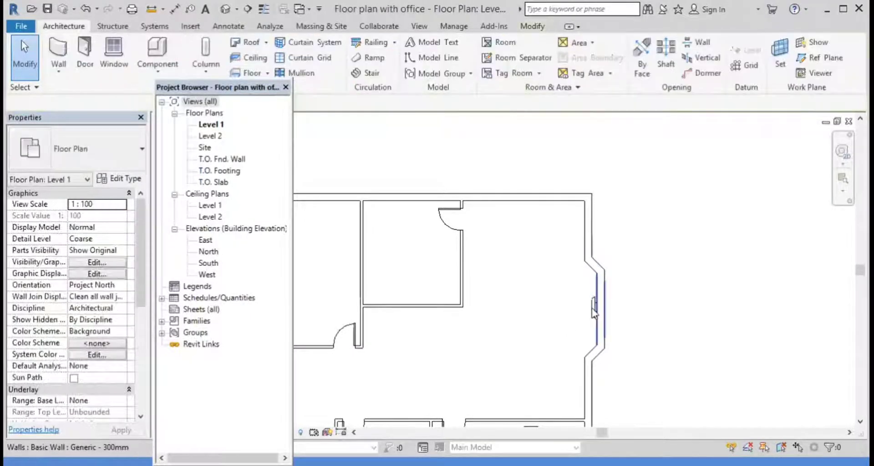
left_click(594, 305)
key("Escape")
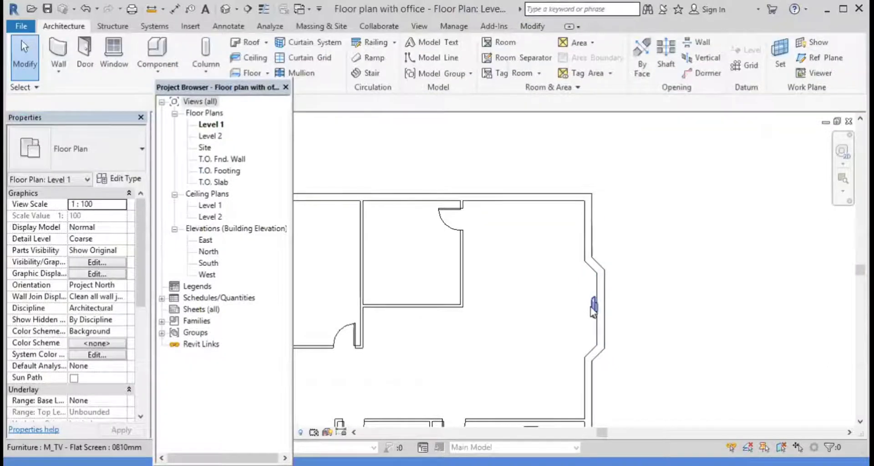
left_click(594, 305)
key("Escape")
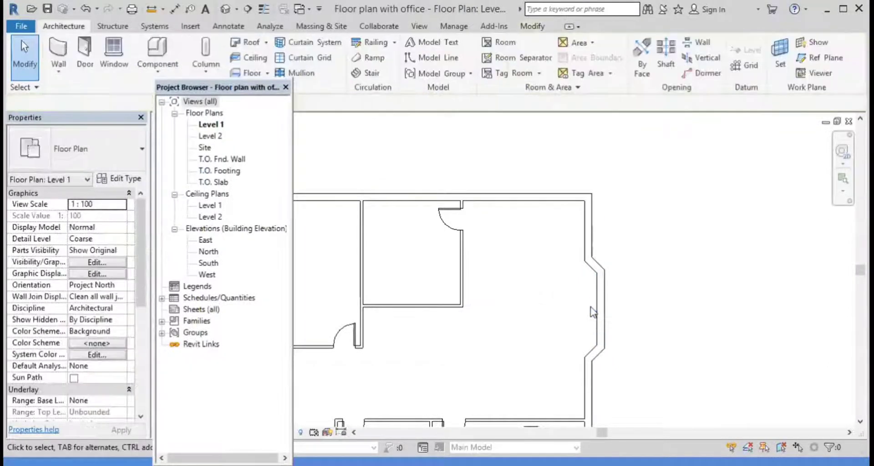
Start a Component and load a TV family from the Furniture library folder.
left_click(117, 152)
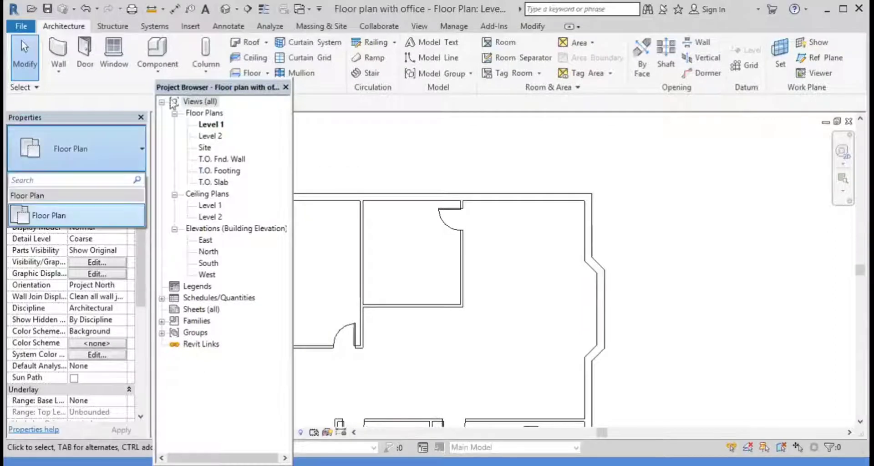
left_click(157, 50)
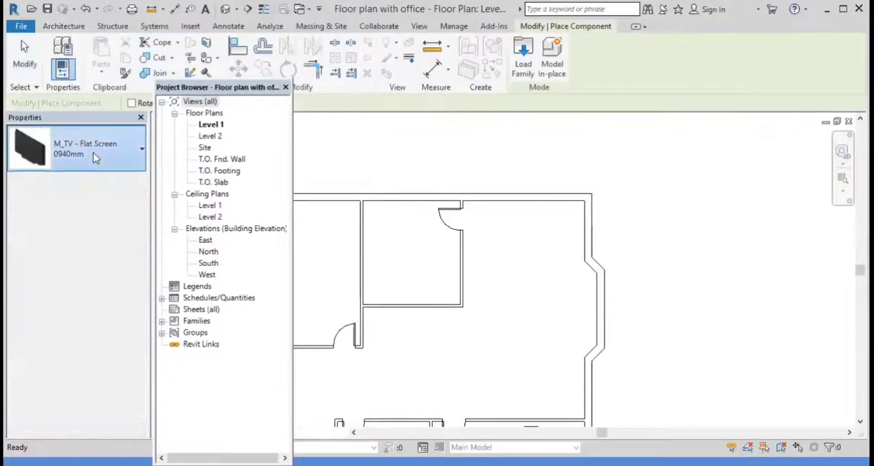
left_click(77, 148)
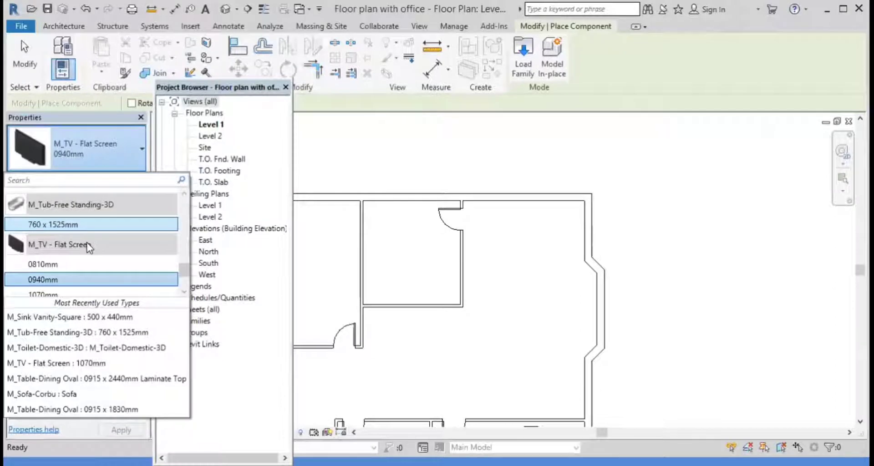
middle_click_drag(410, 320, 408, 326)
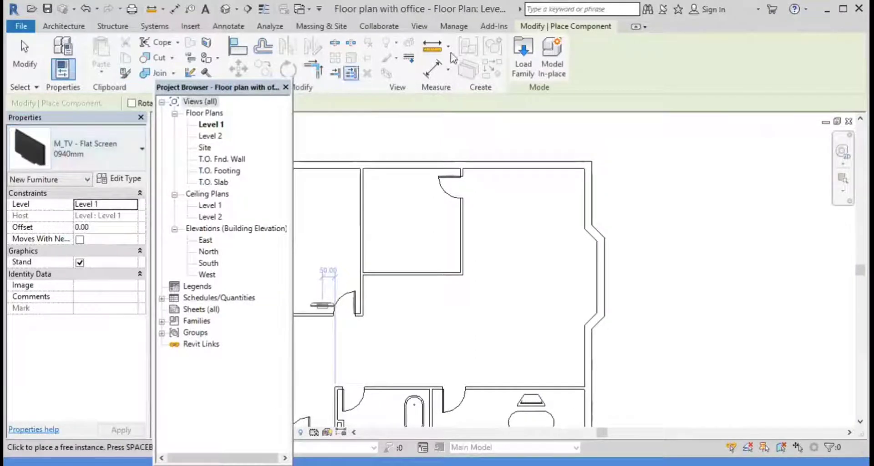
left_click(521, 53)
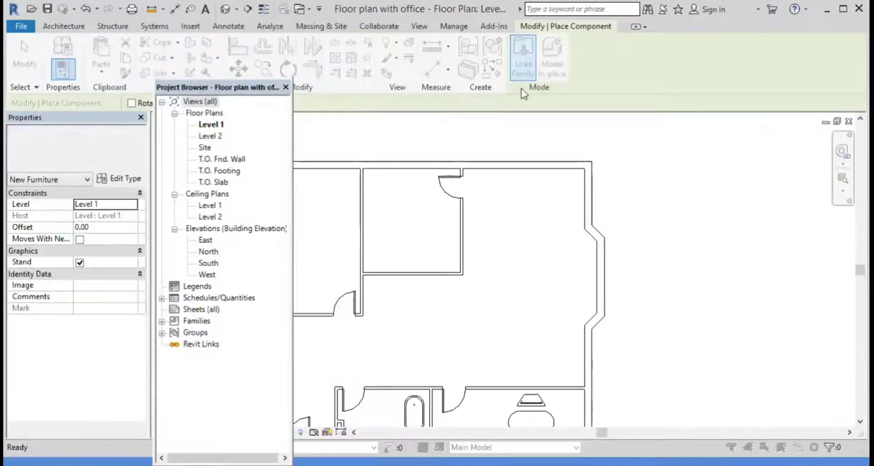
double_click(312, 293)
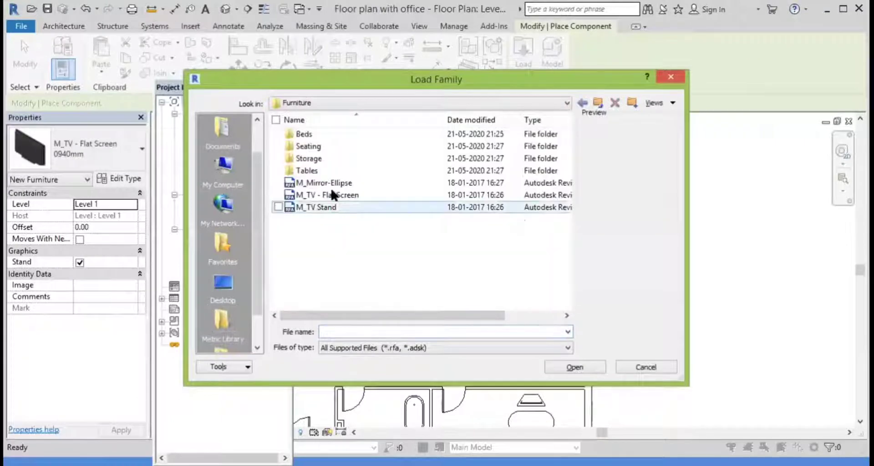
left_click(335, 209)
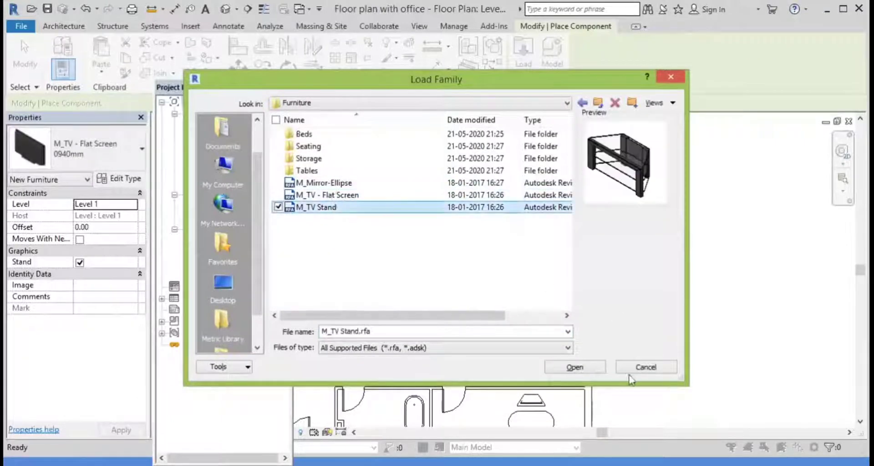
left_click(596, 370)
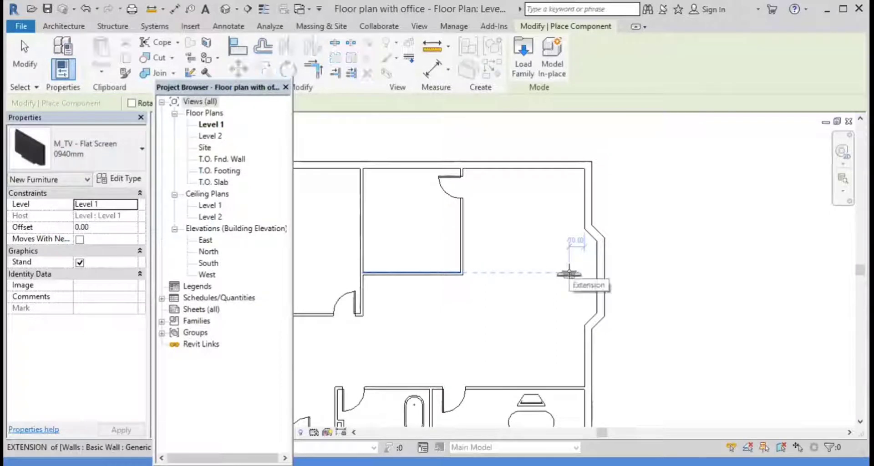
Rotate the M_TV - Flat Screen 0940mm and place it on the angled right wall.
key("space")
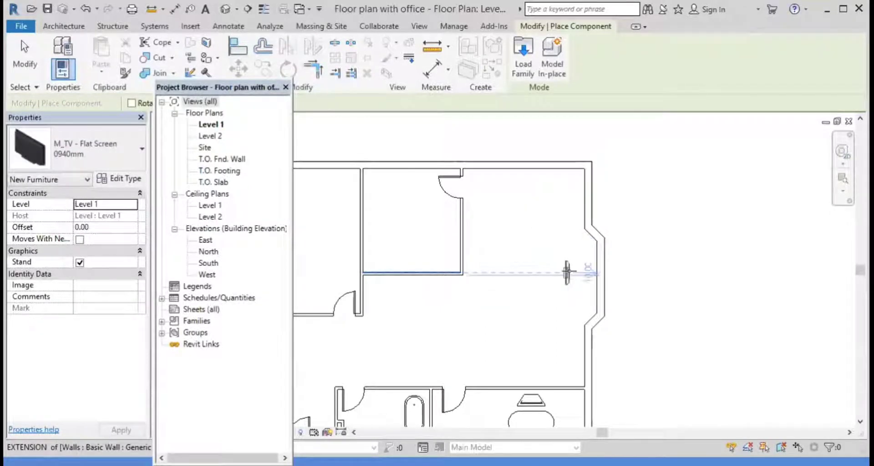
key("space")
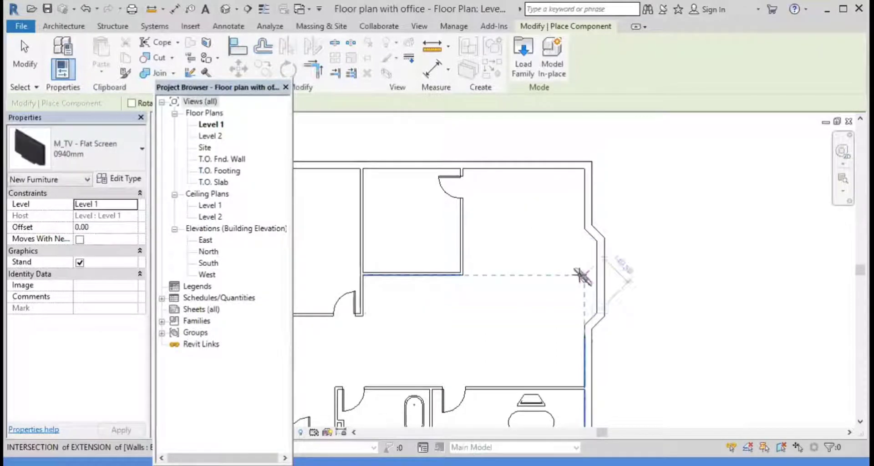
key("space")
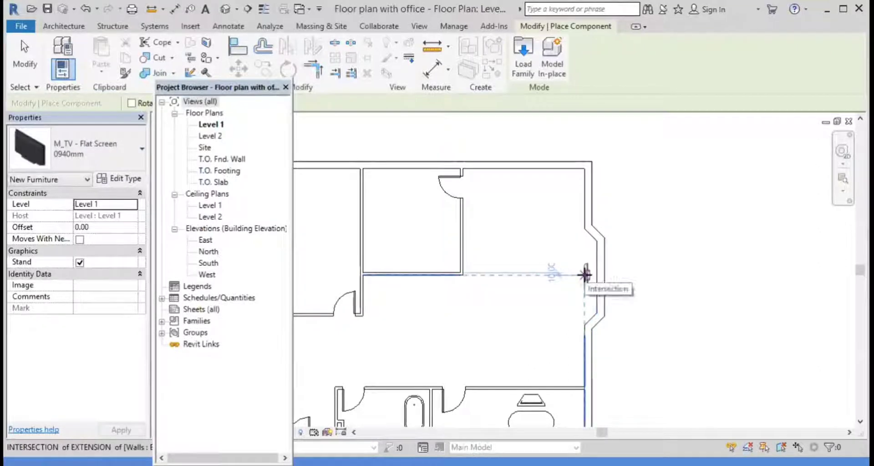
left_click(585, 274)
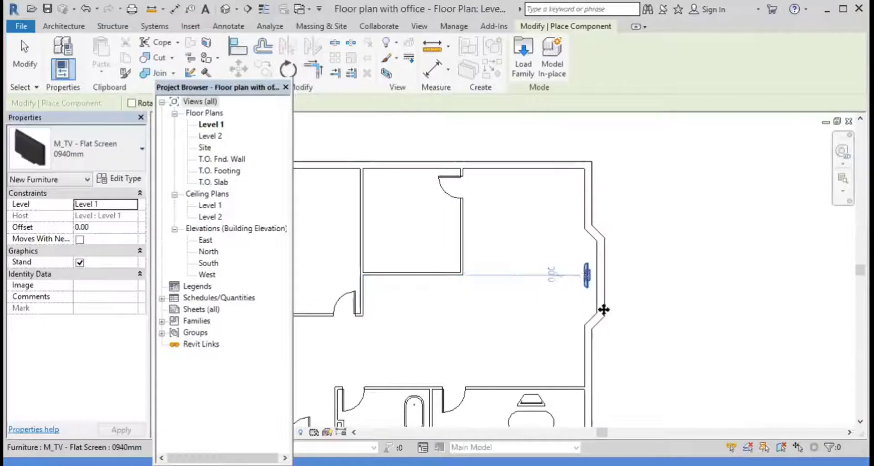
key("Escape")
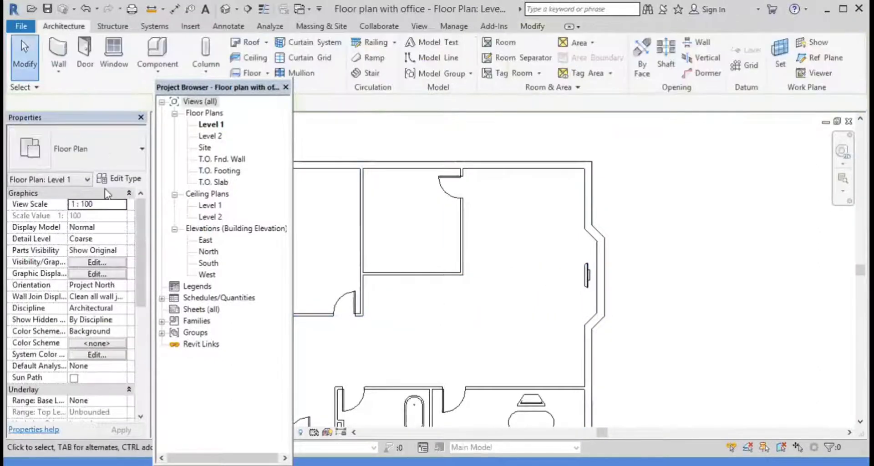
left_click(152, 51)
left_click(523, 53)
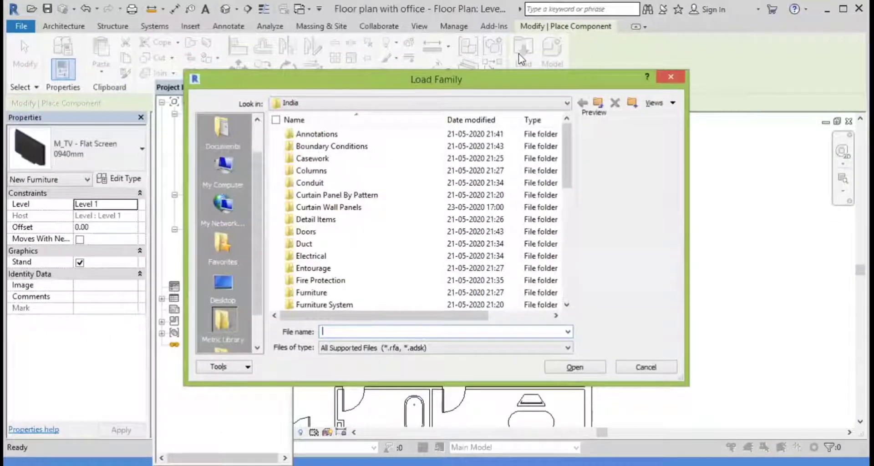
double_click(314, 292)
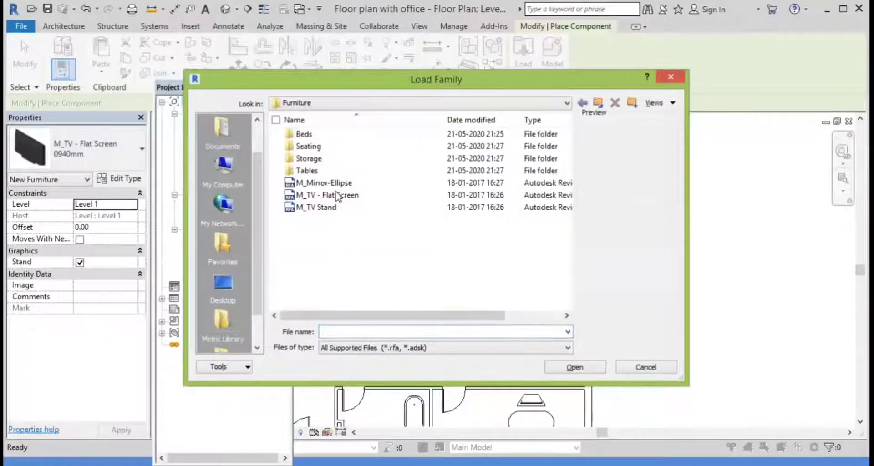
left_click(337, 195)
left_click(340, 208)
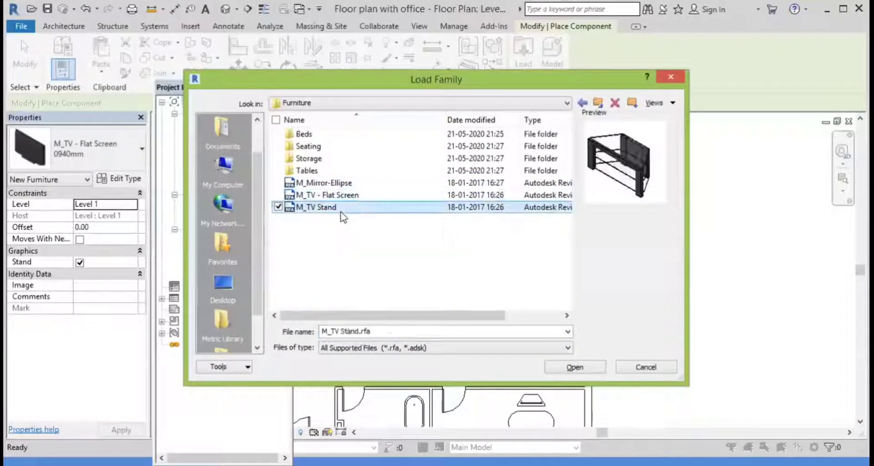
left_click(590, 367)
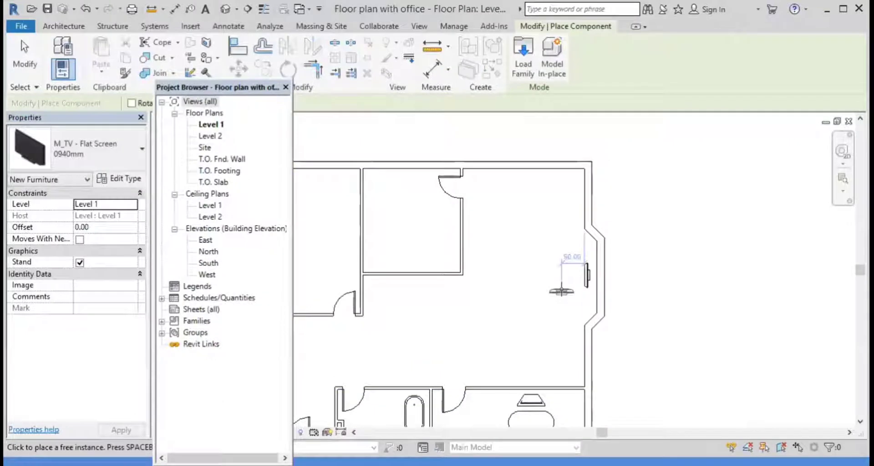
key("Escape")
key("Escape")
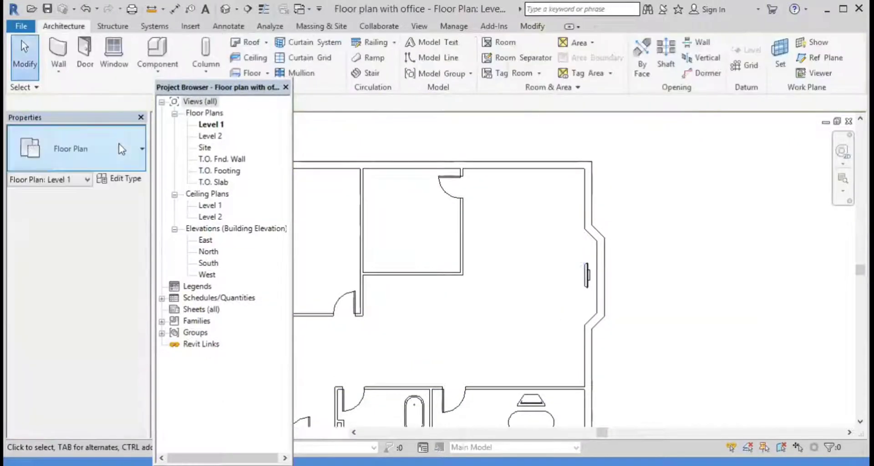
Place an M_Sofa-Corbu : Sofa in the middle of the large room, facing the TV.
left_click(122, 149)
left_click(121, 149)
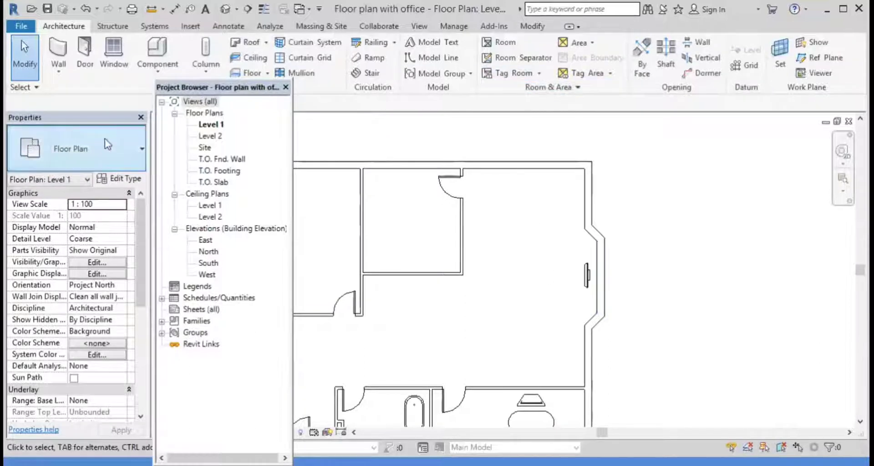
left_click(100, 141)
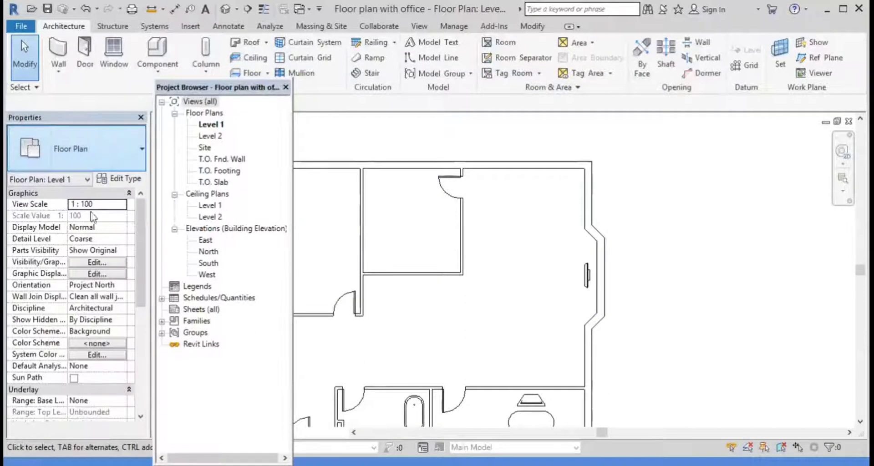
left_click(155, 68)
left_click(155, 68)
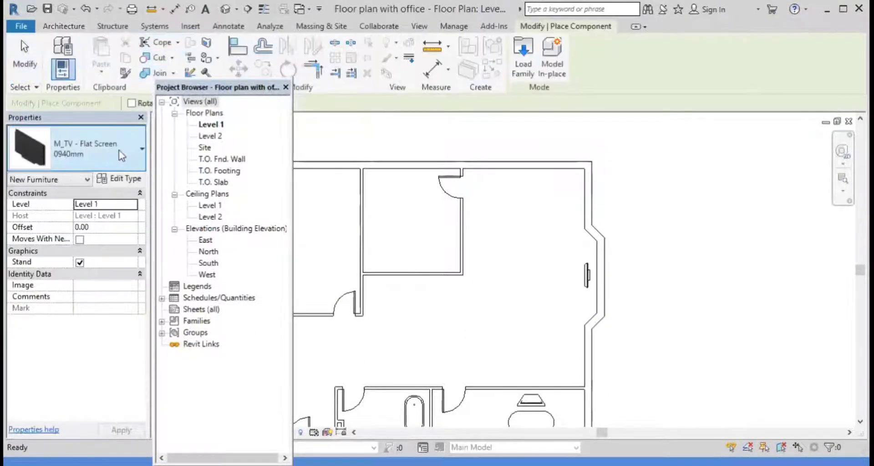
left_click(77, 151)
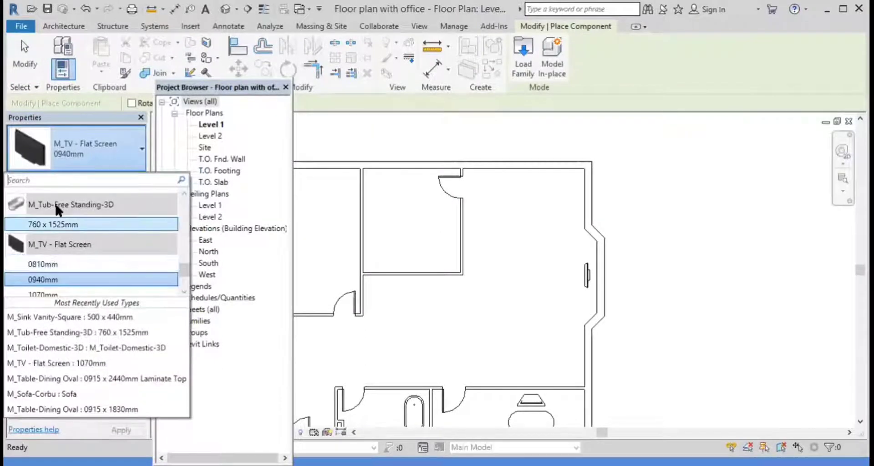
left_click(83, 398)
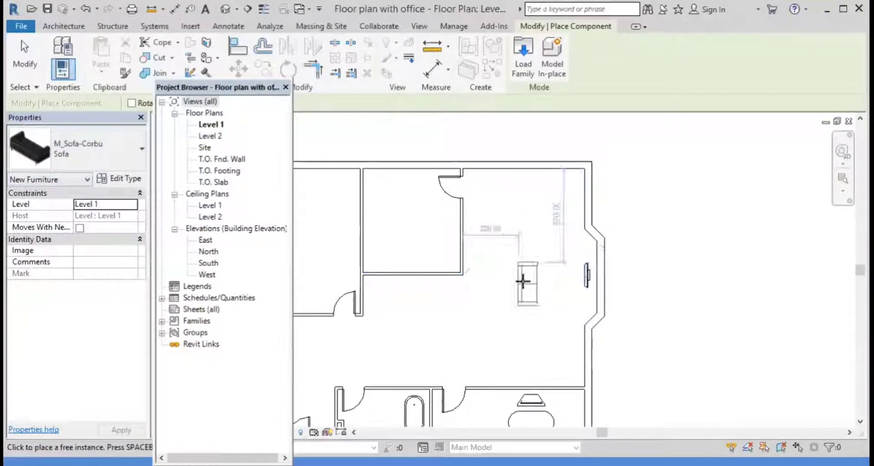
left_click(523, 278)
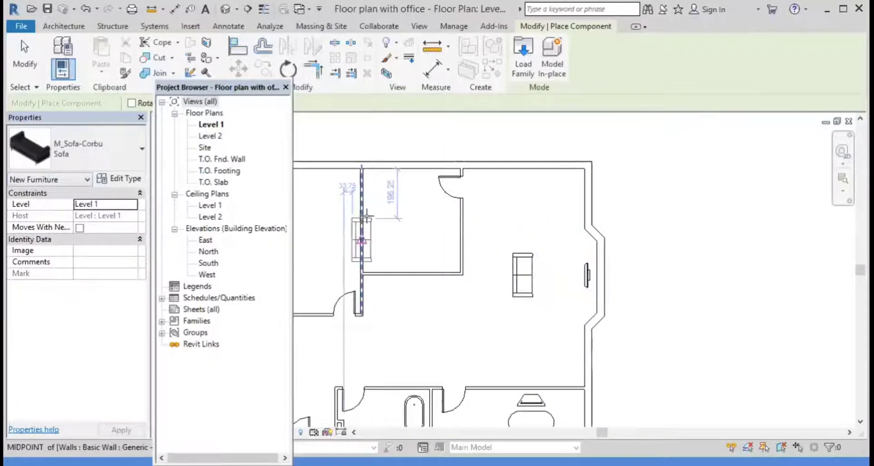
key("Escape")
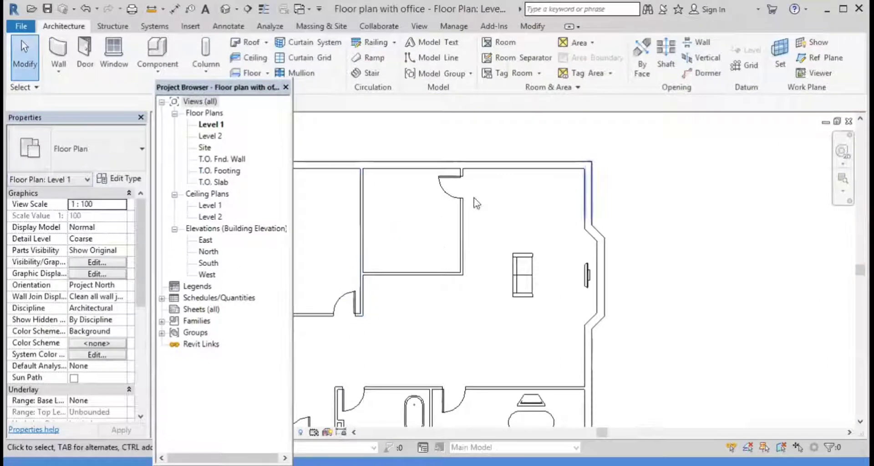
Load the M_Table-Dining Round w Chairs family from Furniture > Tables.
left_click(173, 45)
left_click(523, 60)
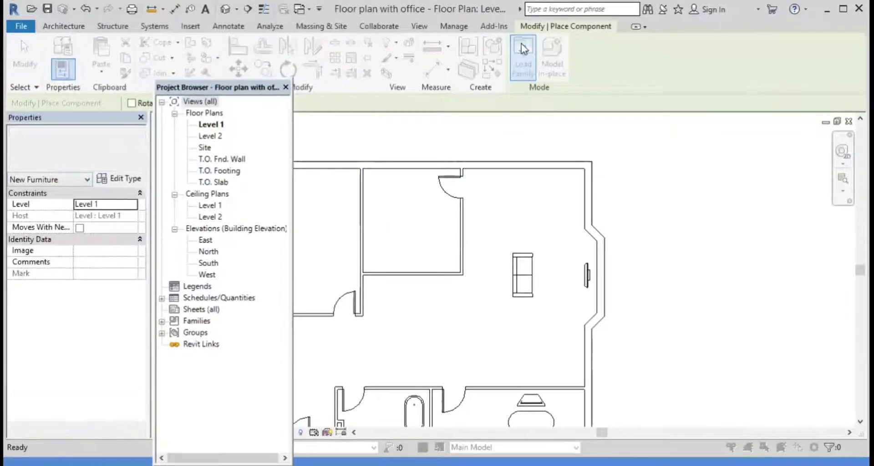
double_click(319, 293)
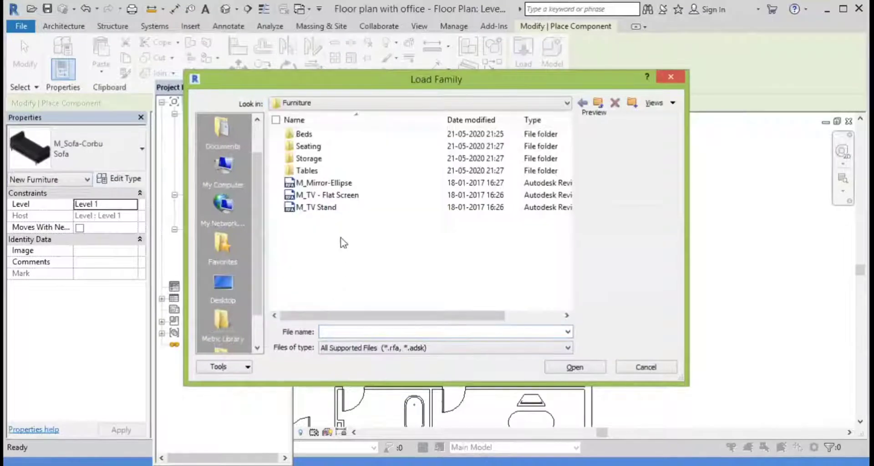
double_click(325, 172)
left_click(356, 171)
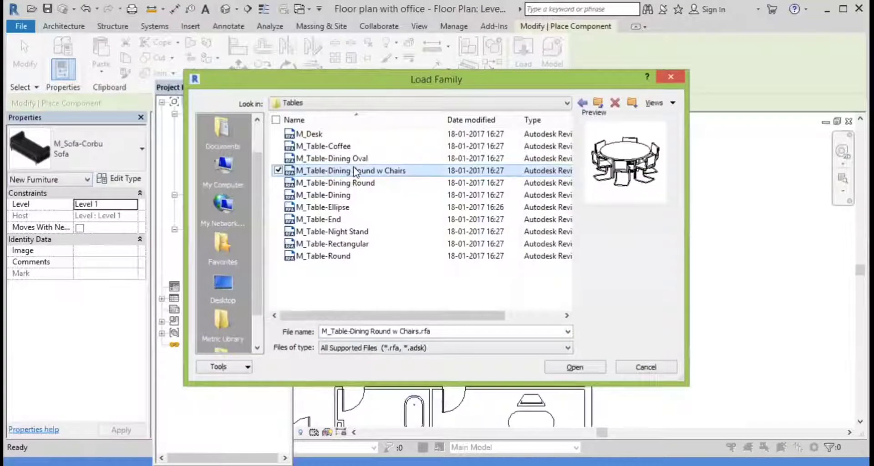
left_click(575, 367)
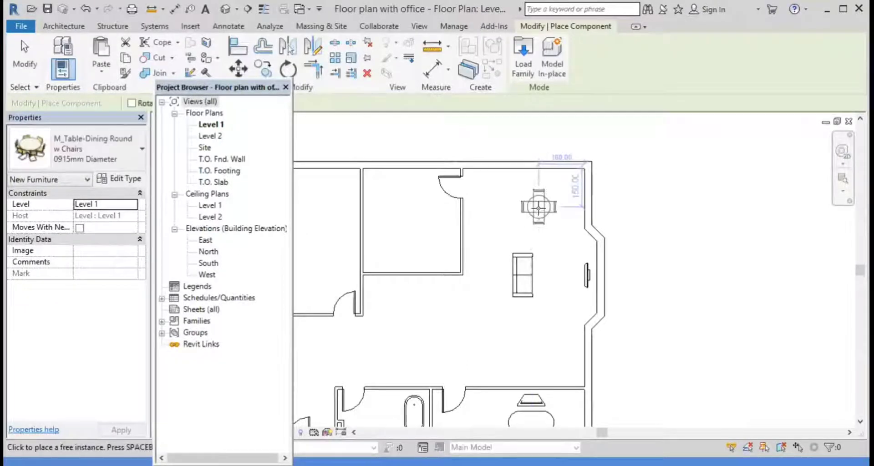
Place the 0915mm Diameter round table with chairs above the sofa.
scroll(539, 207, "up", 2)
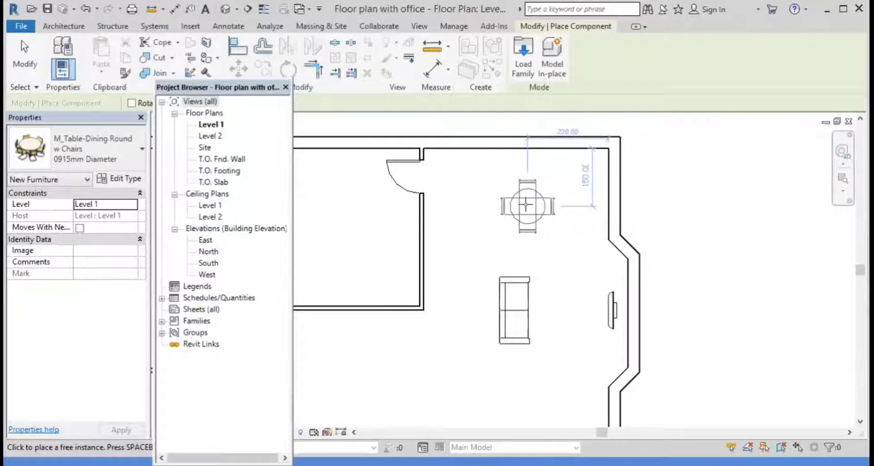
left_click(528, 207)
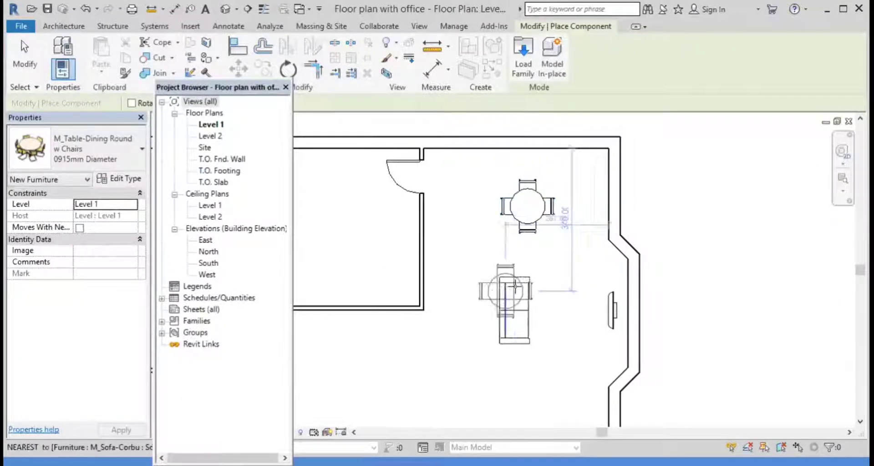
key("Escape")
key("Escape")
Drag the Corbu sofa slightly left, below the round dining table.
scroll(499, 244, "down", 1)
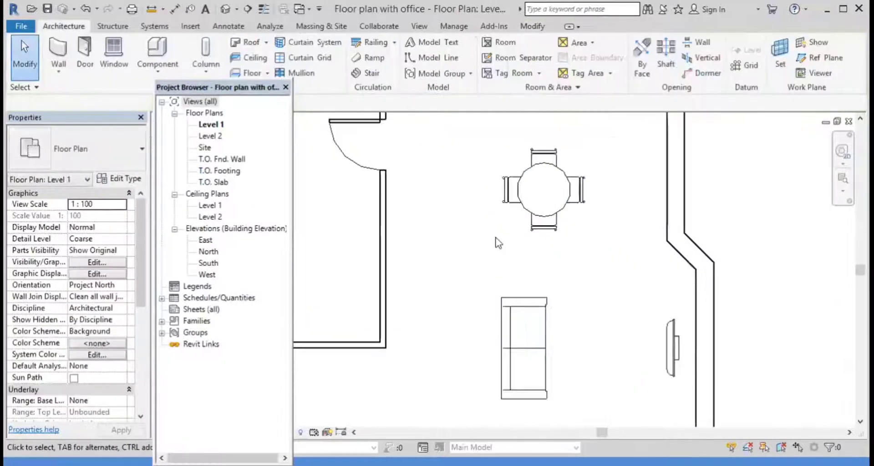
scroll(503, 250, "down", 1)
scroll(512, 259, "down", 1)
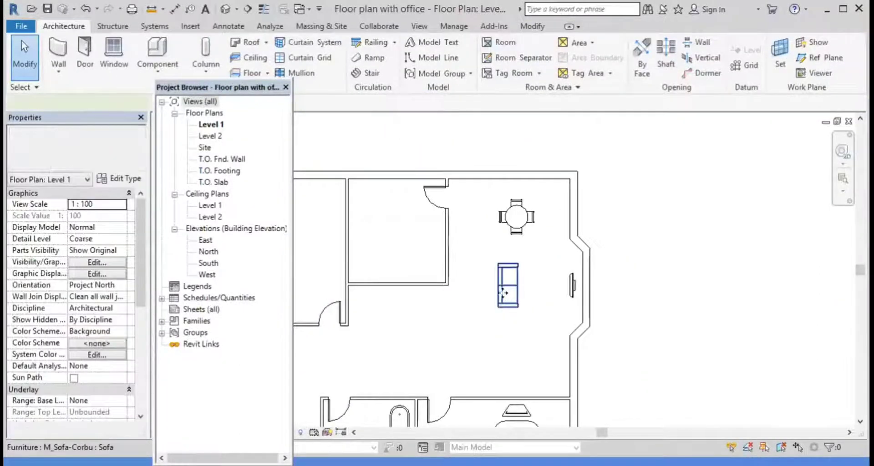
left_click_drag(514, 288, 498, 286)
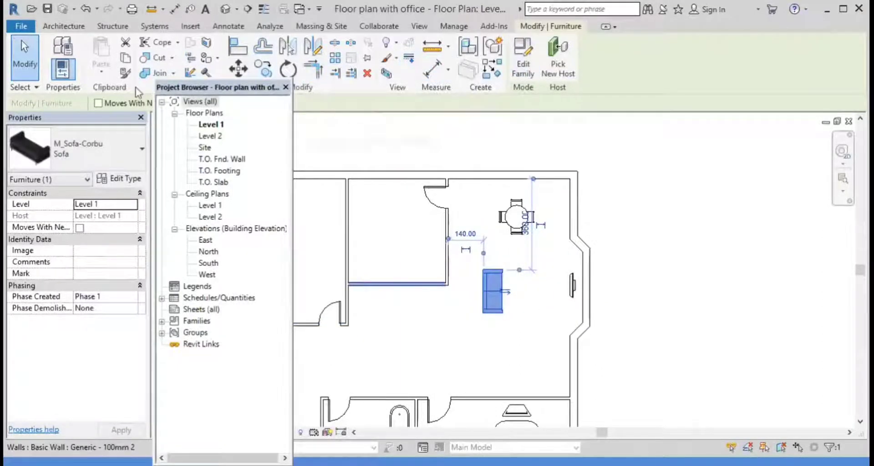
key("Escape")
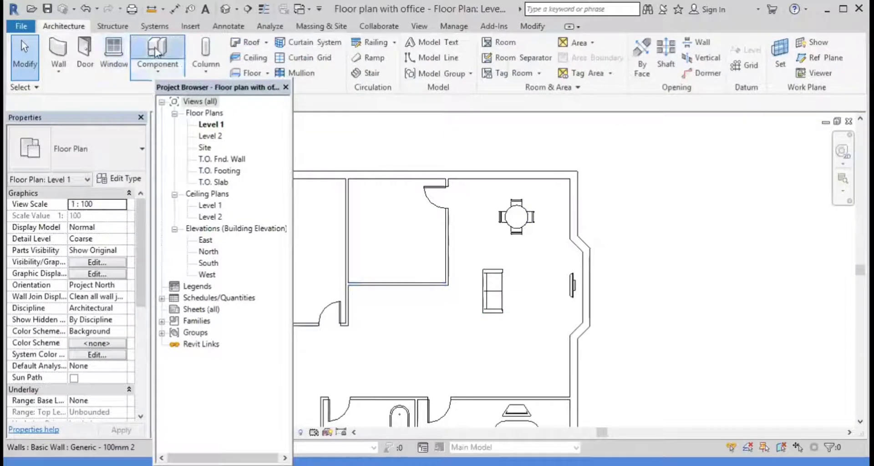
Load the M_Chair-Corbu family from the Furniture > Seating library folder.
left_click(157, 55)
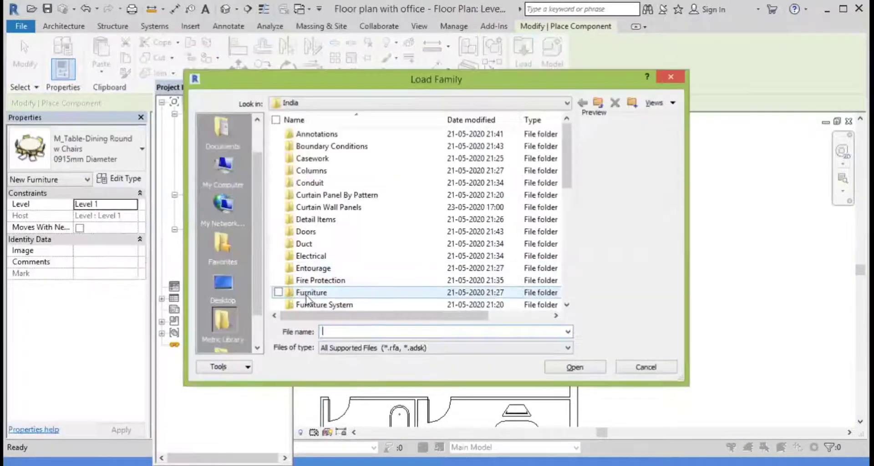
double_click(304, 295)
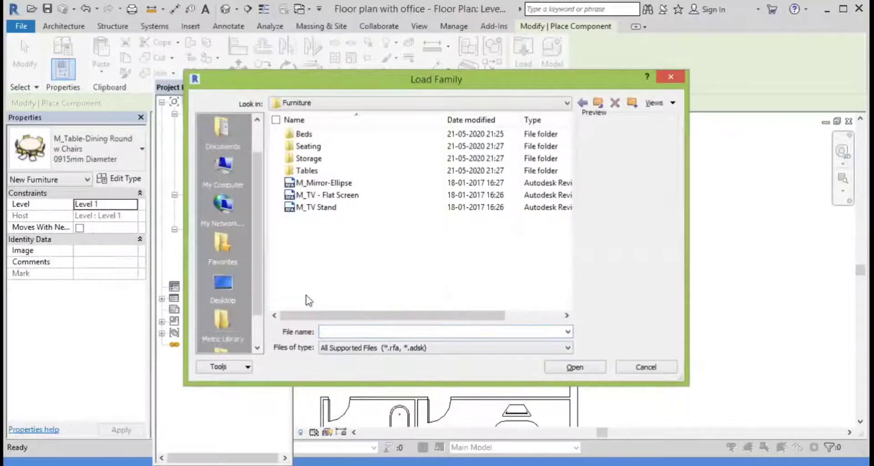
double_click(318, 147)
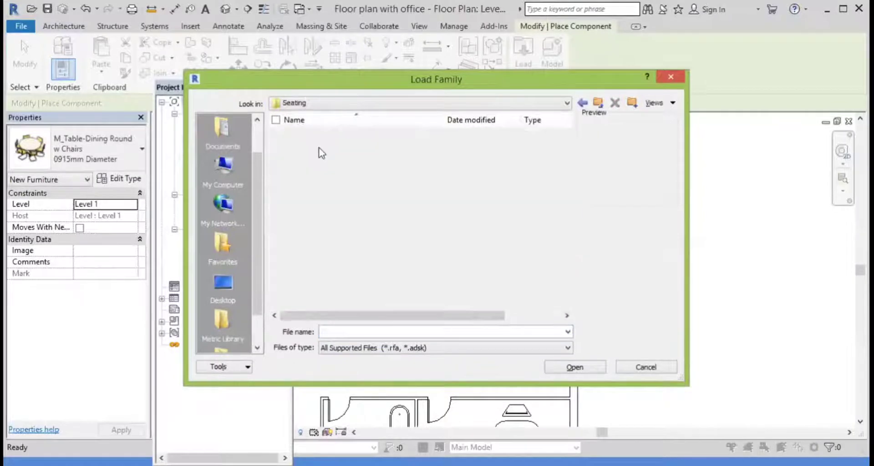
left_click(346, 147)
key("Up")
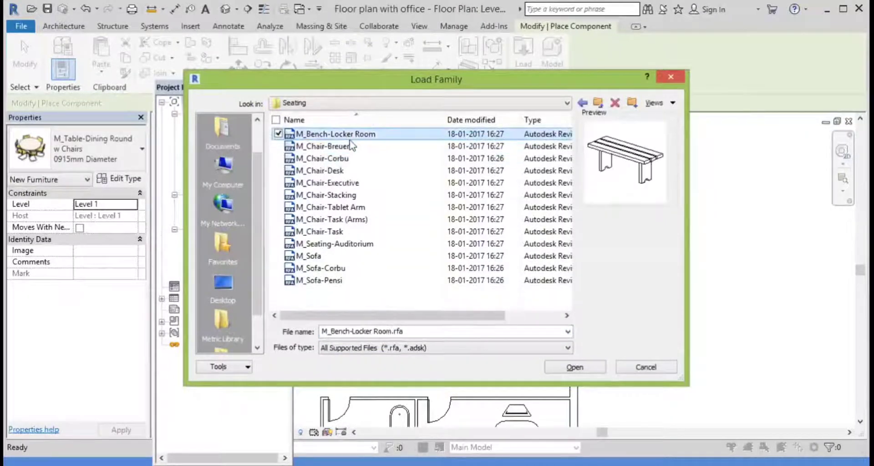
left_click(346, 159)
left_click(347, 172)
left_click(346, 163)
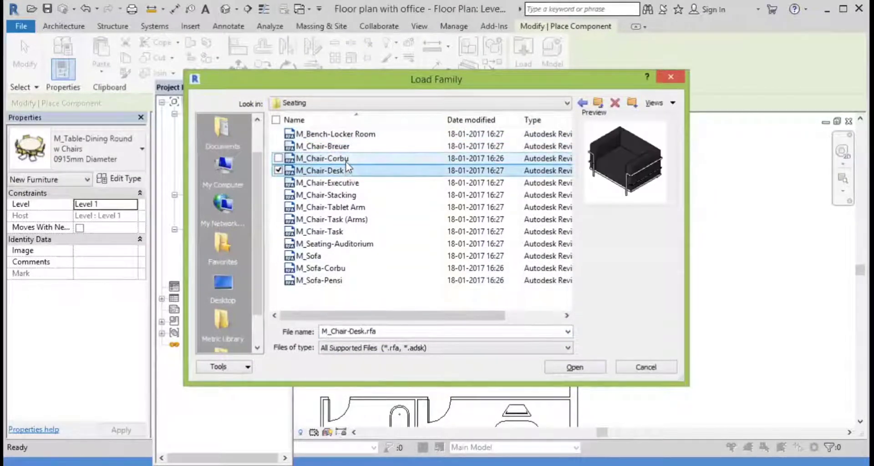
left_click(589, 367)
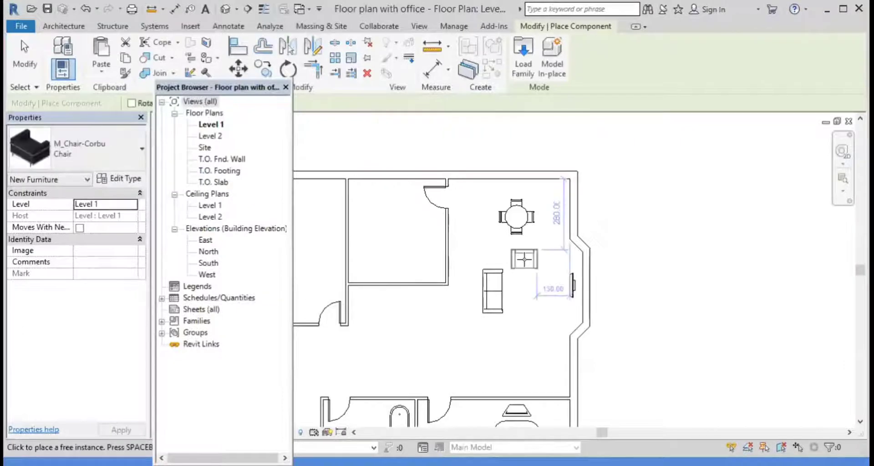
Place two Corbu chairs, one above the other, right of the sofa.
left_click(529, 259)
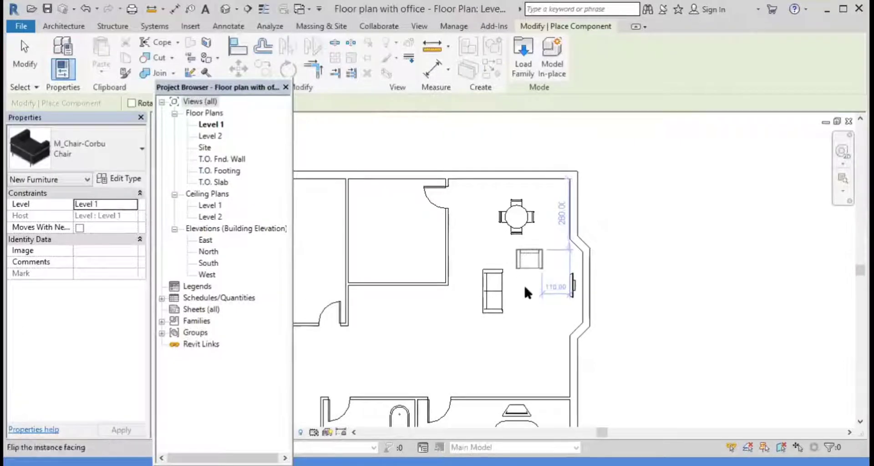
key("space")
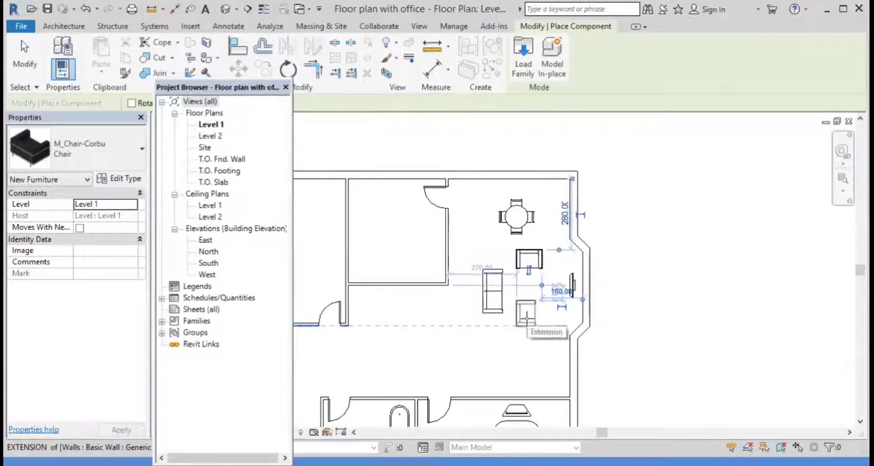
key("space")
left_click(529, 320)
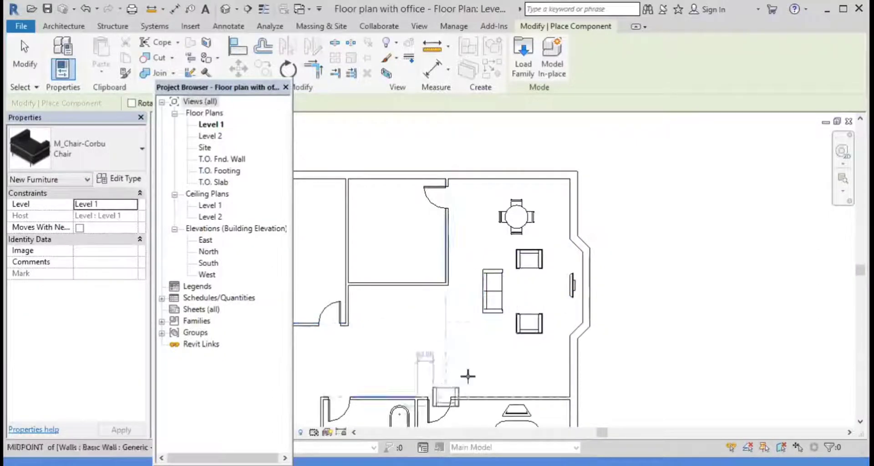
key("Escape")
key("Escape")
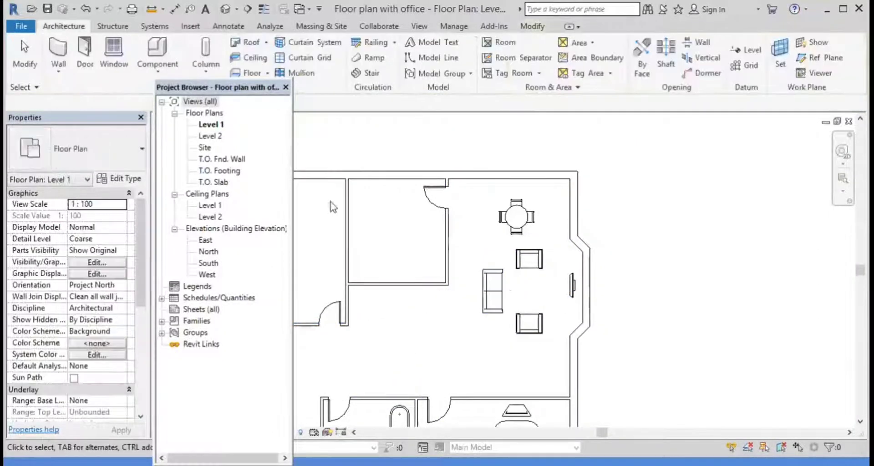
left_click(150, 60)
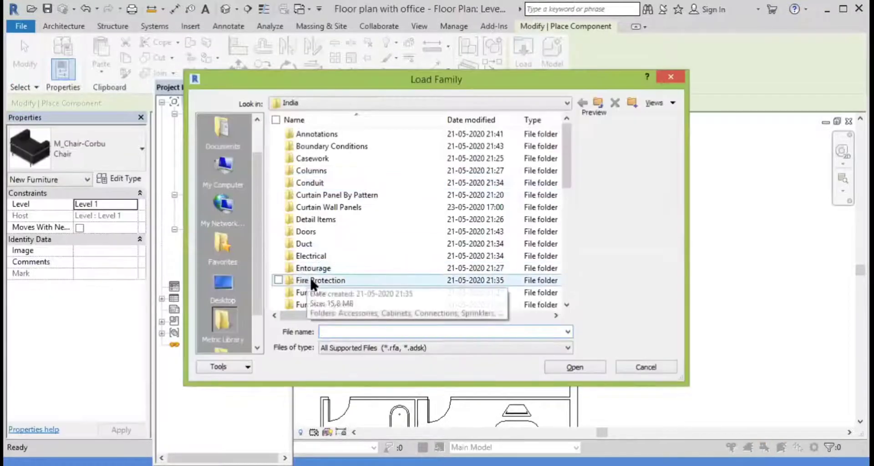
Load the M_Table-Dining family from the Furniture > Tables library folder.
left_click(318, 293)
double_click(318, 293)
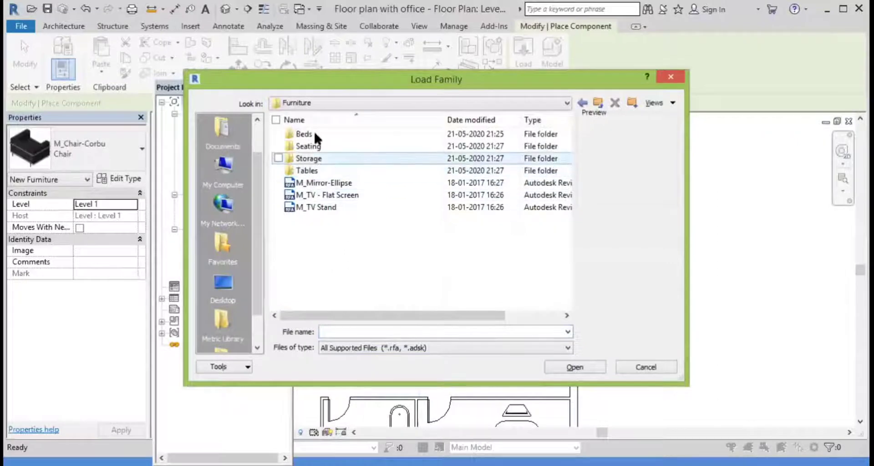
double_click(318, 170)
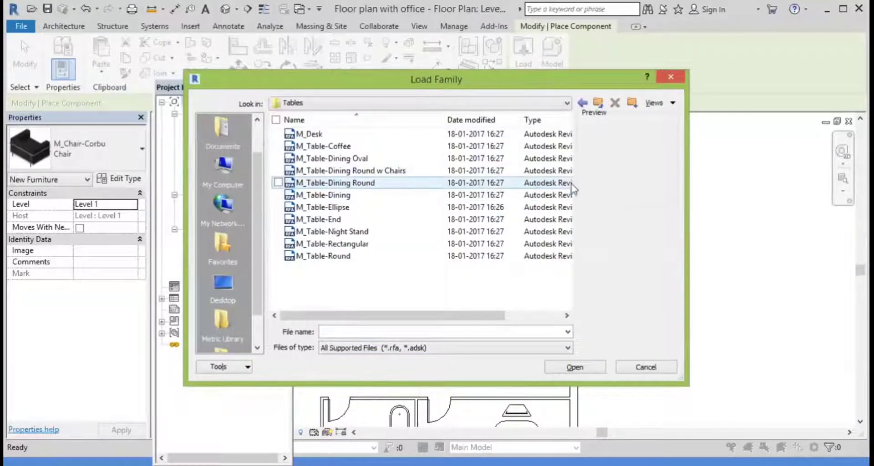
left_click(411, 139)
left_click(415, 146)
left_click(421, 159)
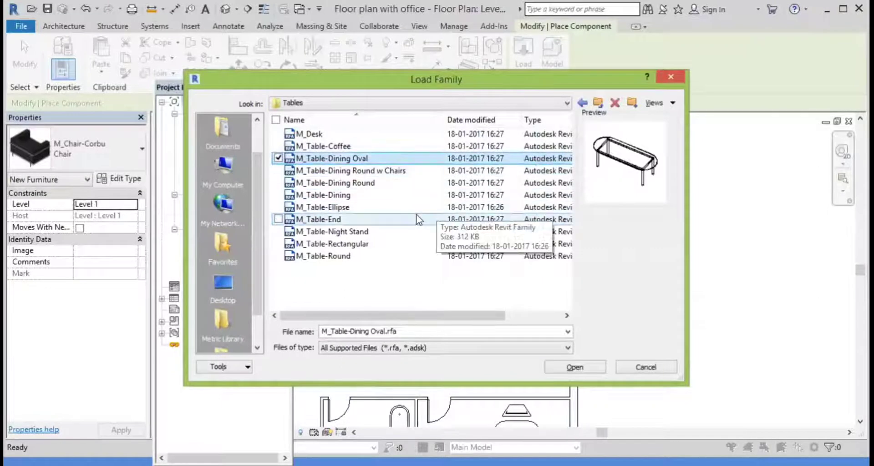
left_click(402, 170)
left_click(403, 183)
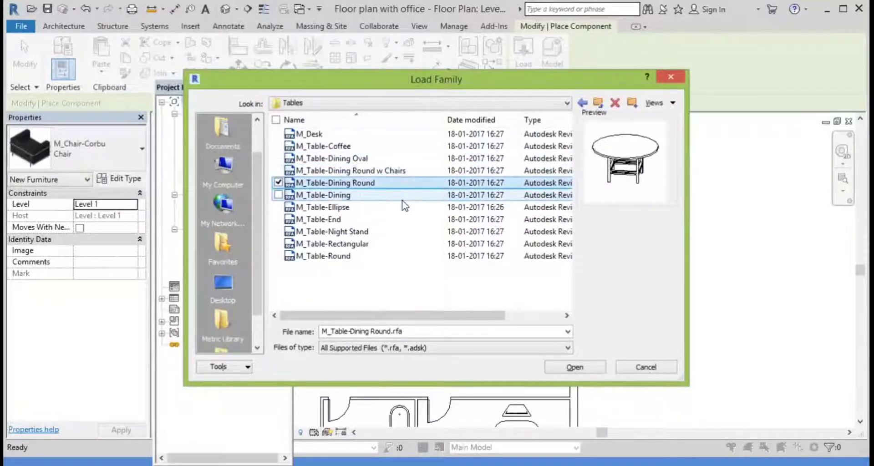
left_click(403, 195)
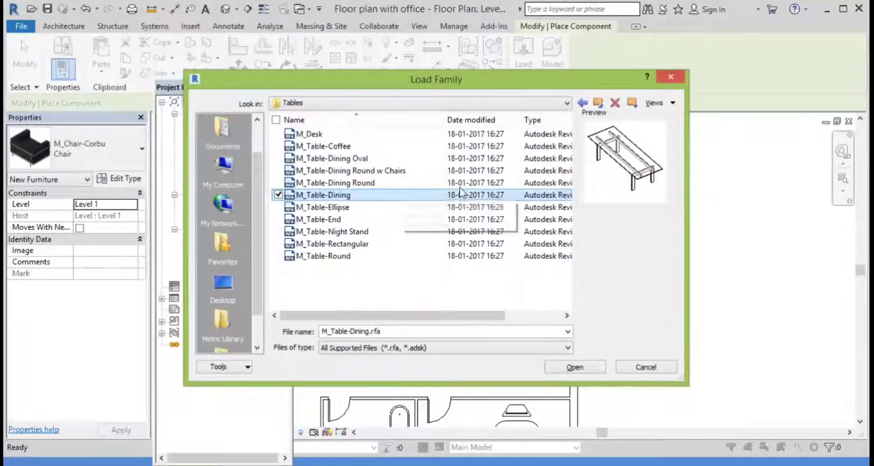
left_click(558, 368)
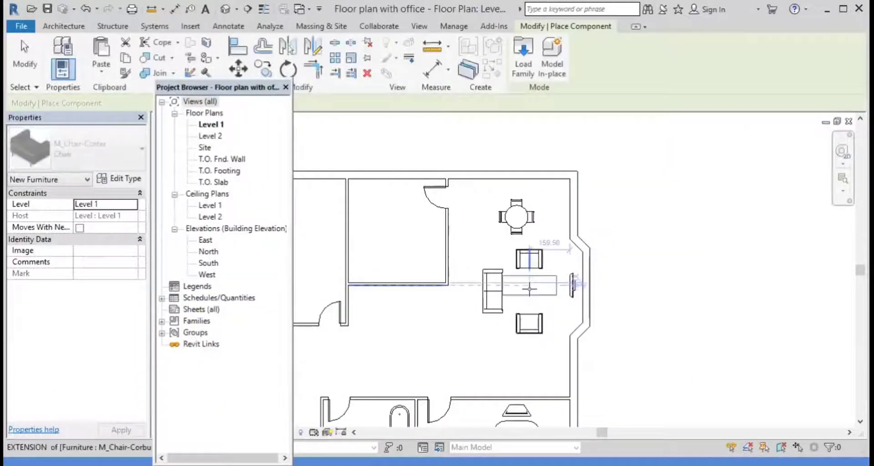
Rotate the 0762 x 2134mm dining table upright and place it below the sofa.
key("space")
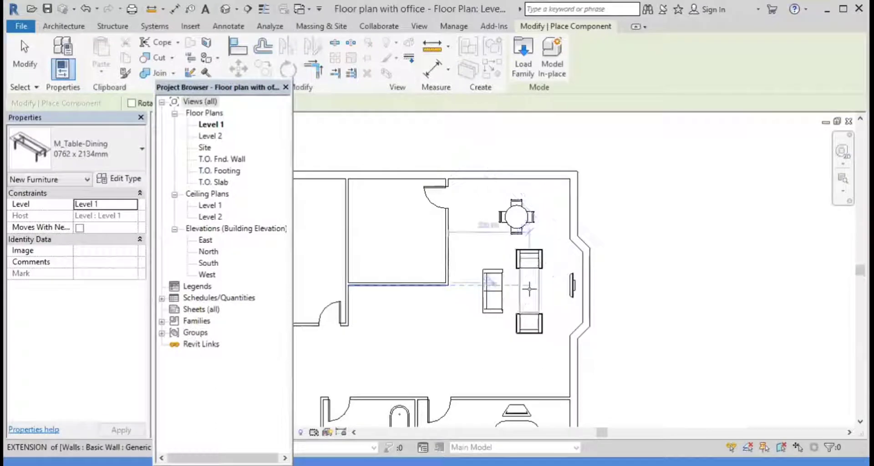
left_click(459, 349)
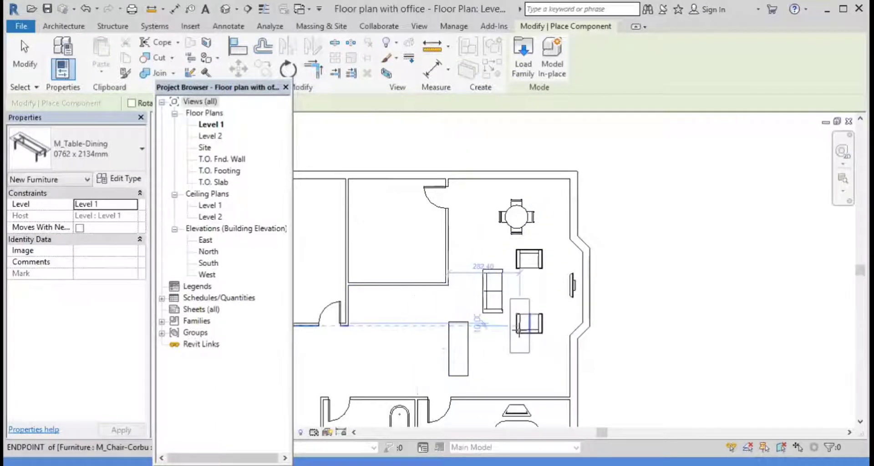
key("Escape")
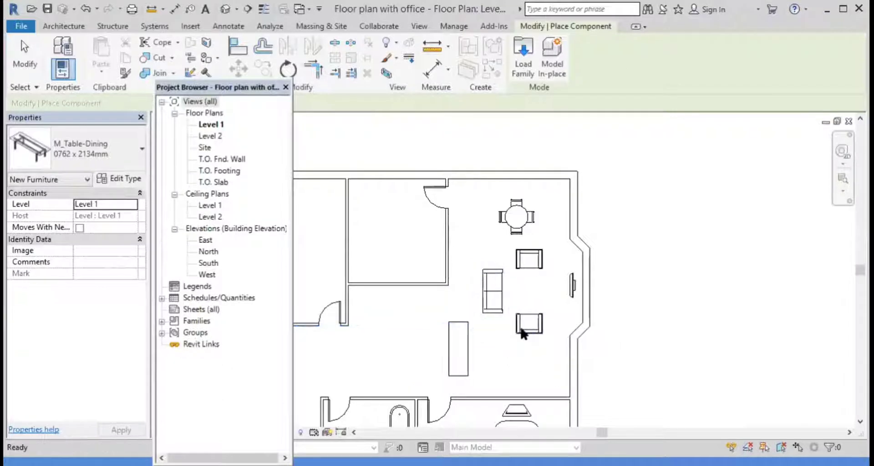
key("Escape")
Shift the lower Corbu chair down and reposition the sofa in the room.
left_click(529, 328)
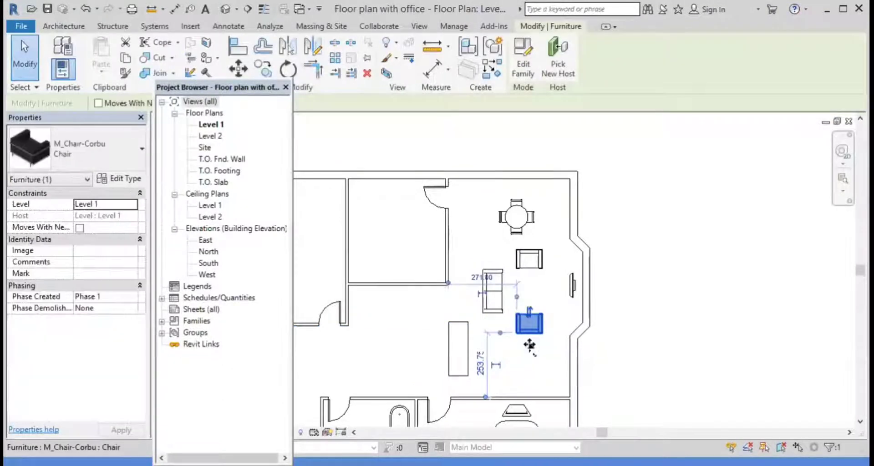
left_click_drag(529, 342, 529, 360)
left_click(535, 267)
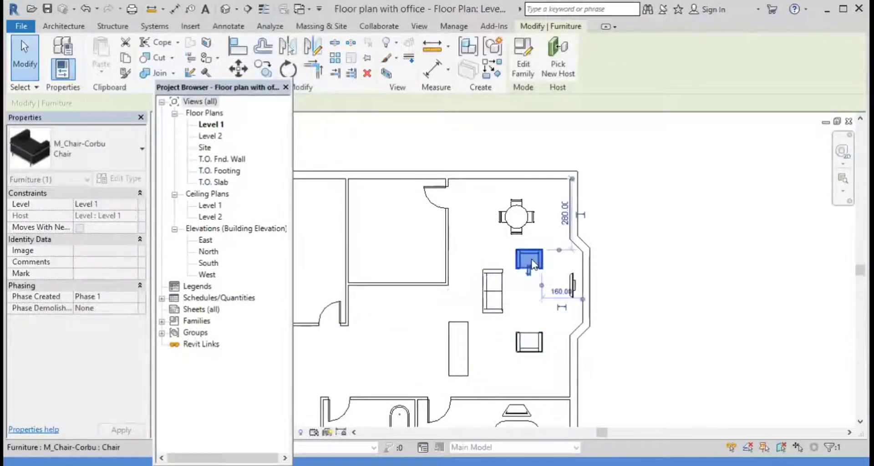
left_click(500, 312)
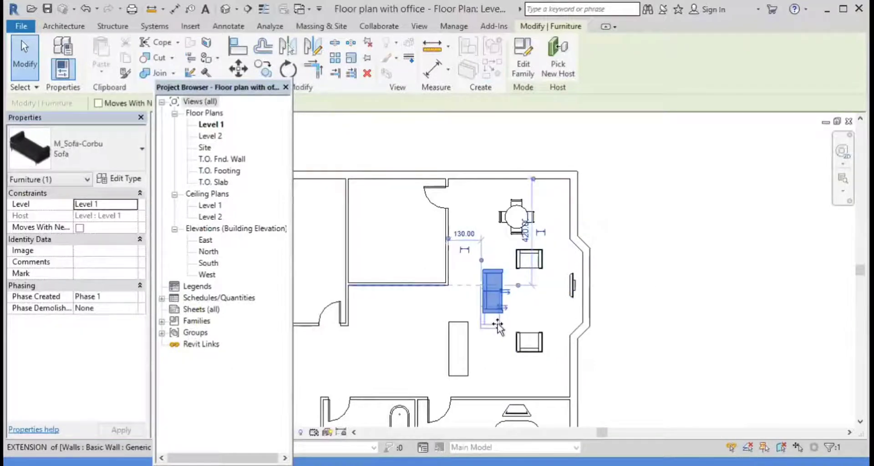
left_click_drag(498, 298, 496, 313)
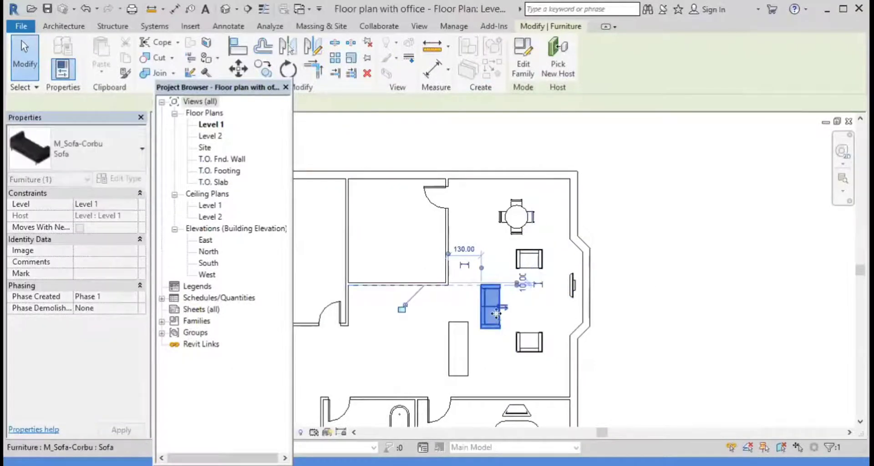
left_click(536, 349)
left_click_drag(537, 354, 539, 359)
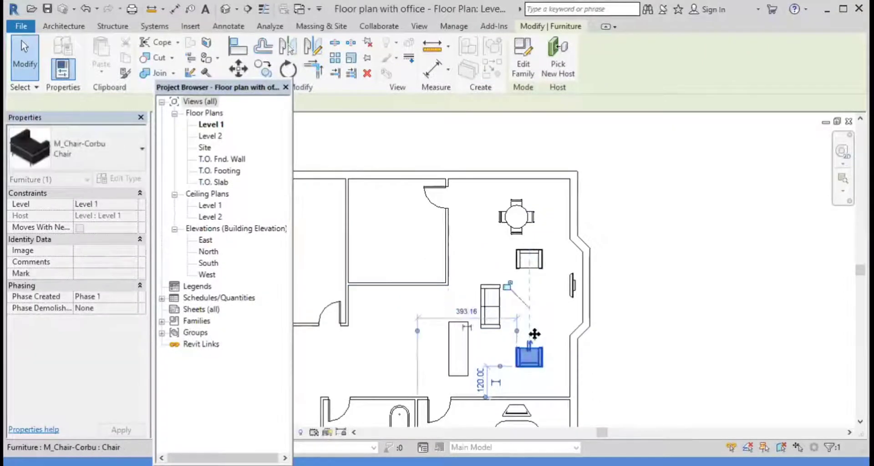
left_click(499, 323)
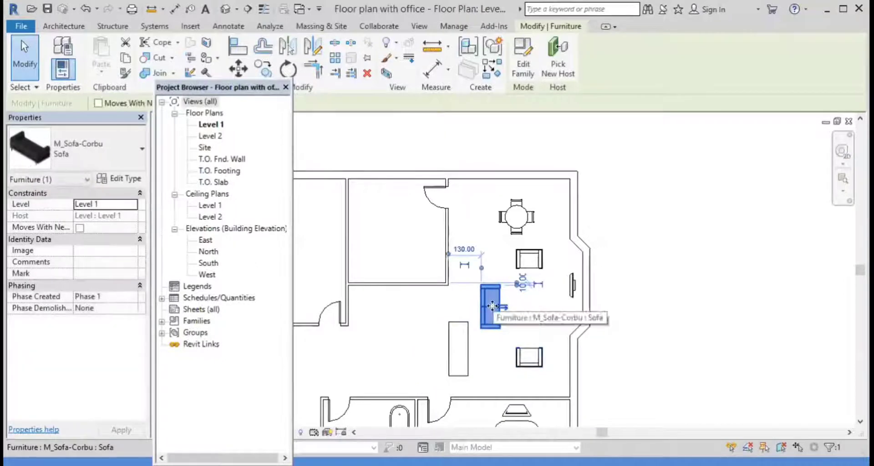
mouse_move(492, 306)
left_mouse_down()
mouse_move(501, 315)
mouse_move(496, 297)
left_mouse_up()
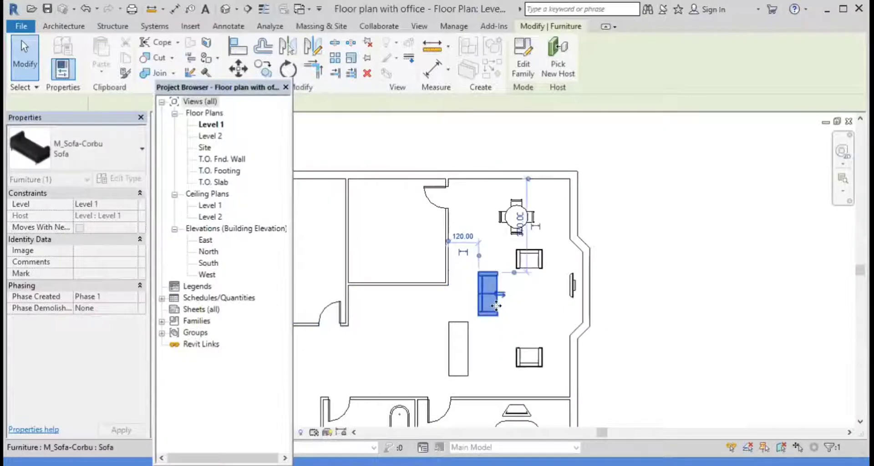
Move the long dining table between the two chairs and pull the sofa to its left side.
left_click(527, 265)
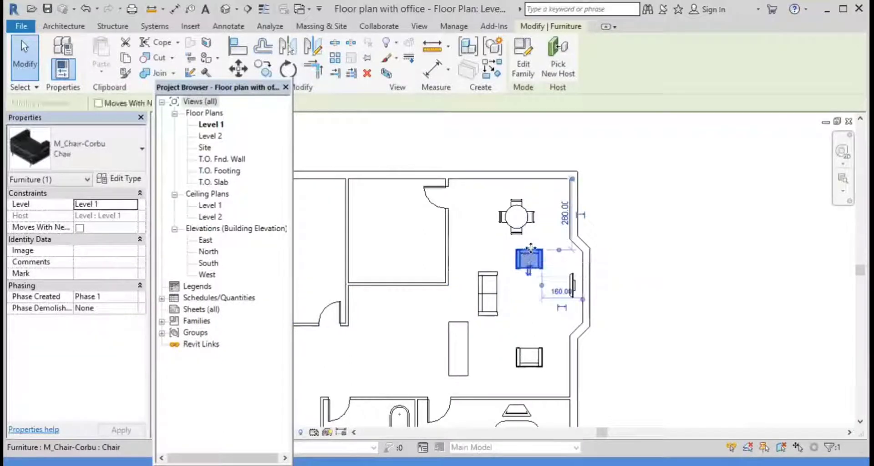
left_click_drag(530, 248, 524, 255)
mouse_move(456, 360)
left_mouse_down()
mouse_move(535, 311)
mouse_move(524, 313)
left_mouse_up()
left_click(532, 346)
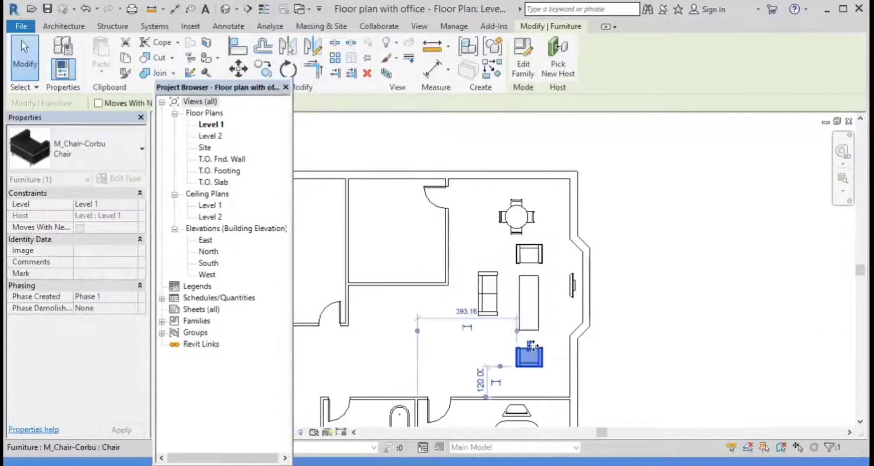
left_click_drag(533, 342, 535, 348)
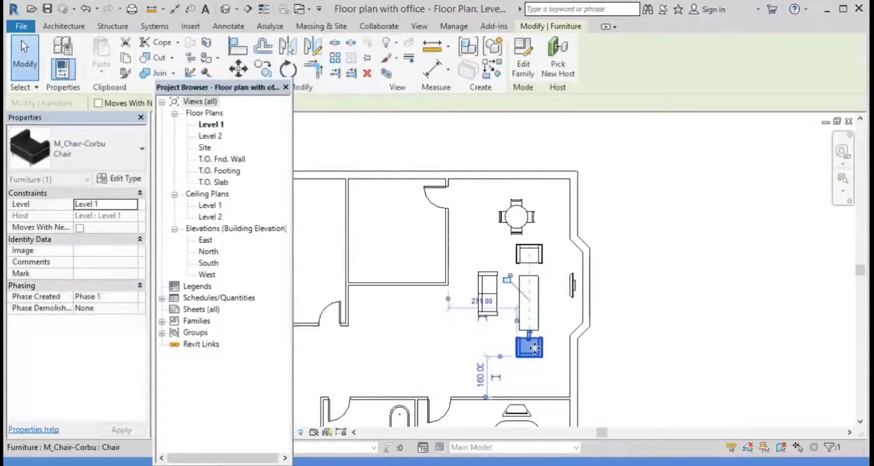
left_click_drag(491, 294, 502, 304)
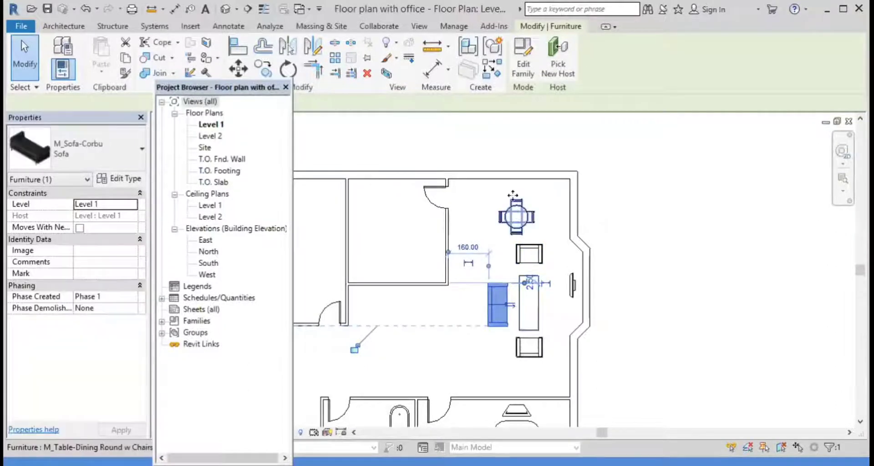
Shift the round table up, bring the upper armchair closer, and raise the long table.
left_click_drag(517, 215, 514, 199)
left_click(541, 255)
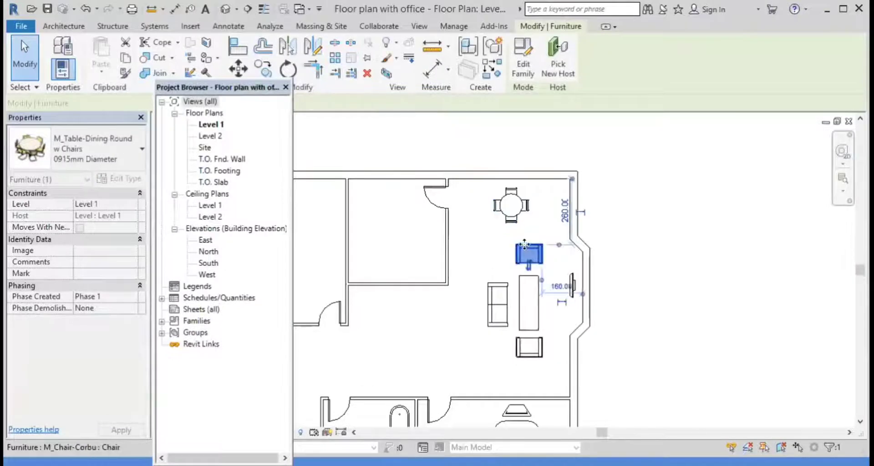
left_click_drag(525, 236, 533, 221)
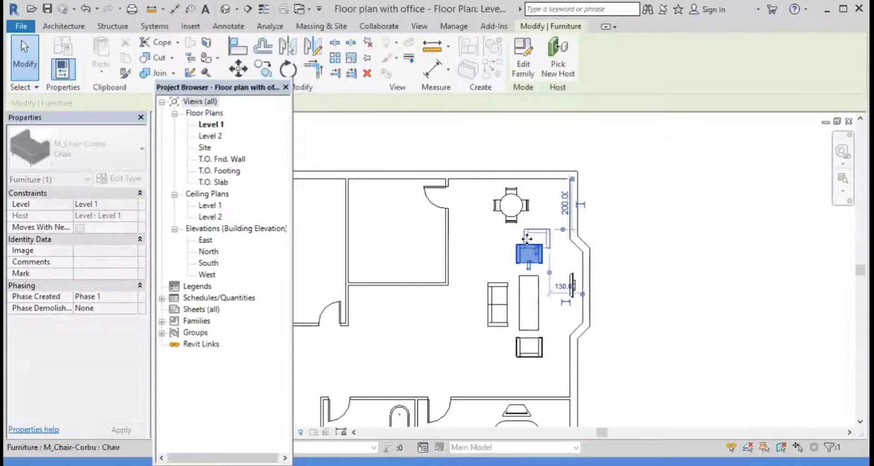
left_click_drag(538, 284, 539, 268)
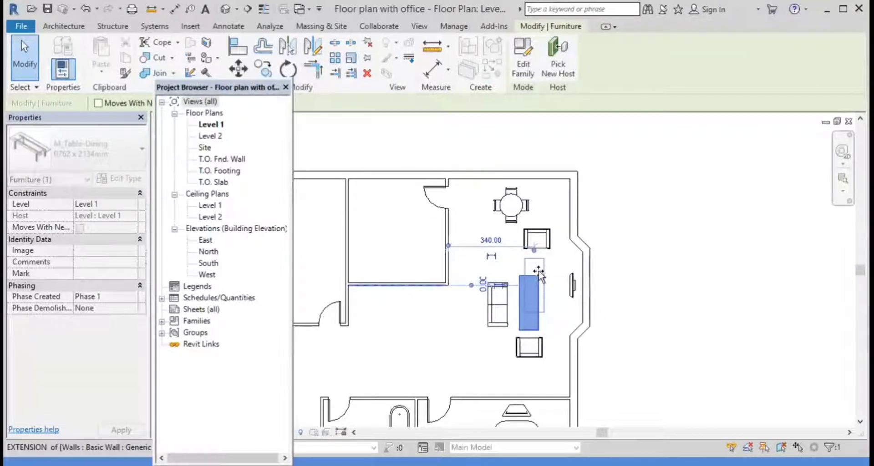
left_click_drag(538, 272, 539, 271)
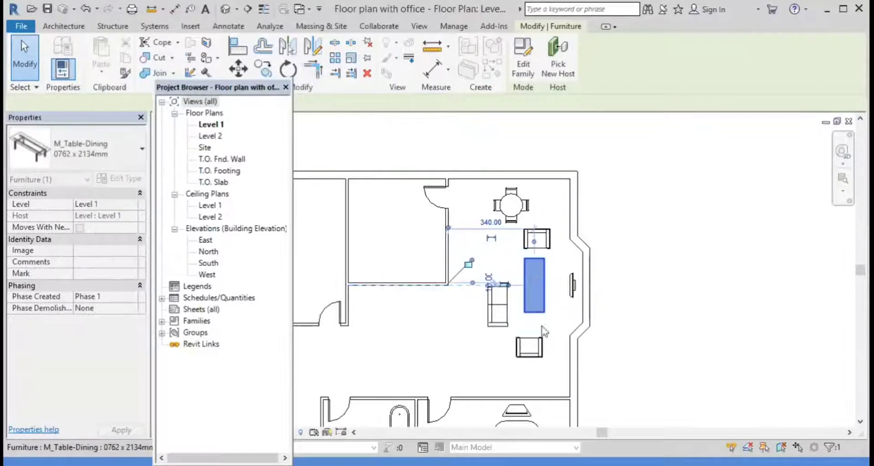
Move the sofa up left of the long table and tuck the lower armchair beneath it.
left_click(538, 351)
left_click_drag(537, 351, 546, 337)
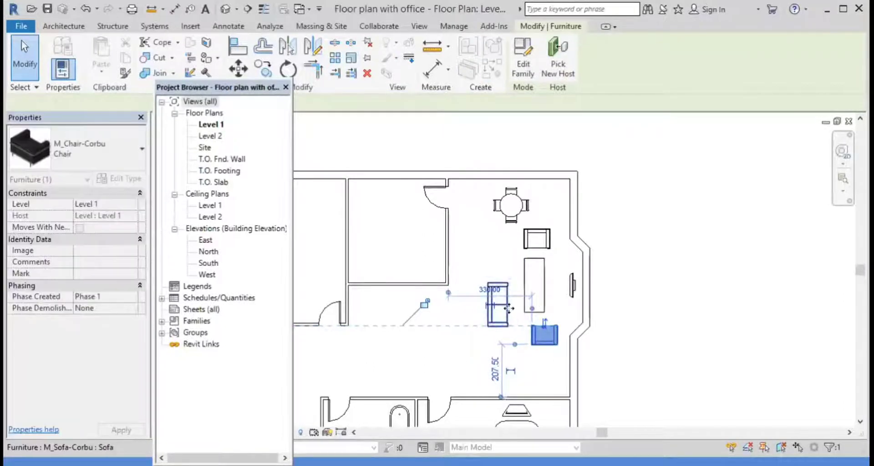
left_click_drag(509, 309, 512, 303)
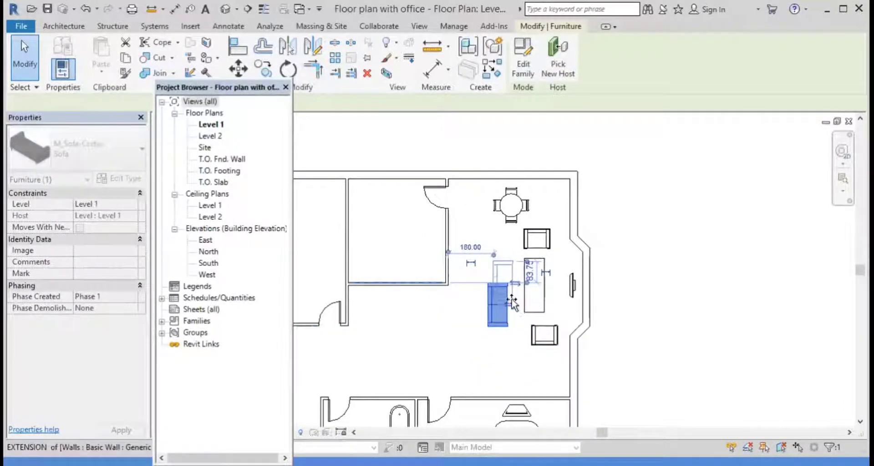
left_click_drag(509, 303, 511, 280)
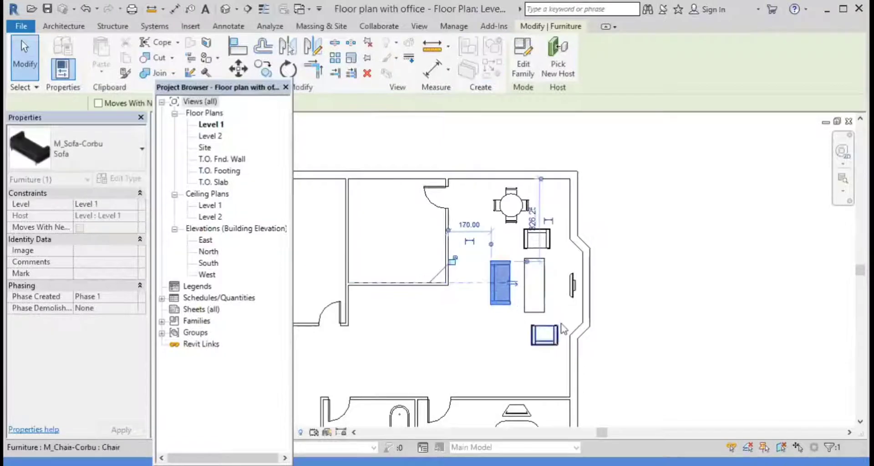
left_click(534, 338)
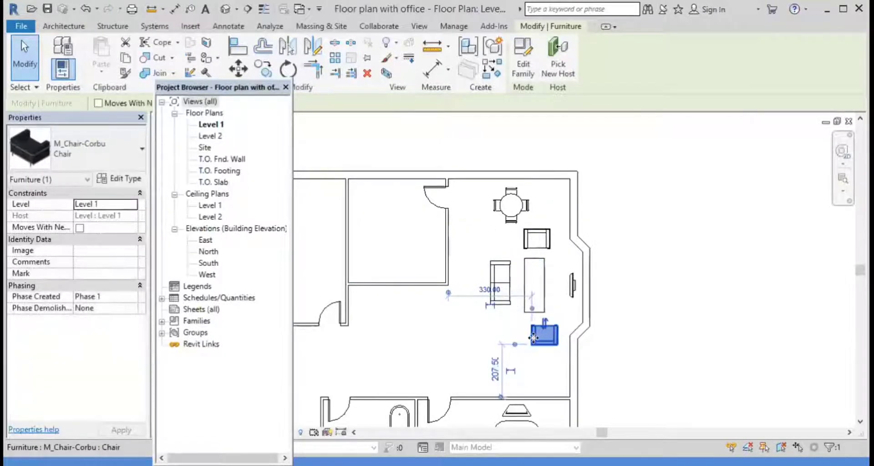
left_click_drag(530, 338, 542, 343)
Pan to show the whole furnished room and open Load Family for a new component.
left_click(646, 390)
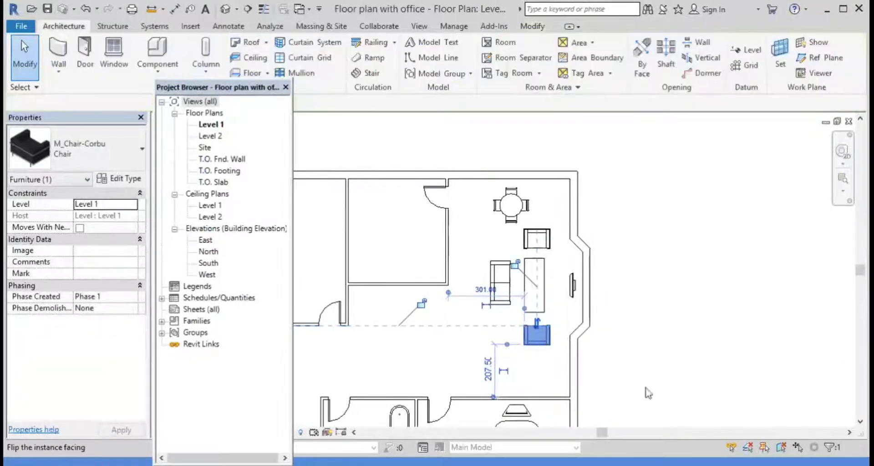
middle_click_drag(405, 271, 451, 304)
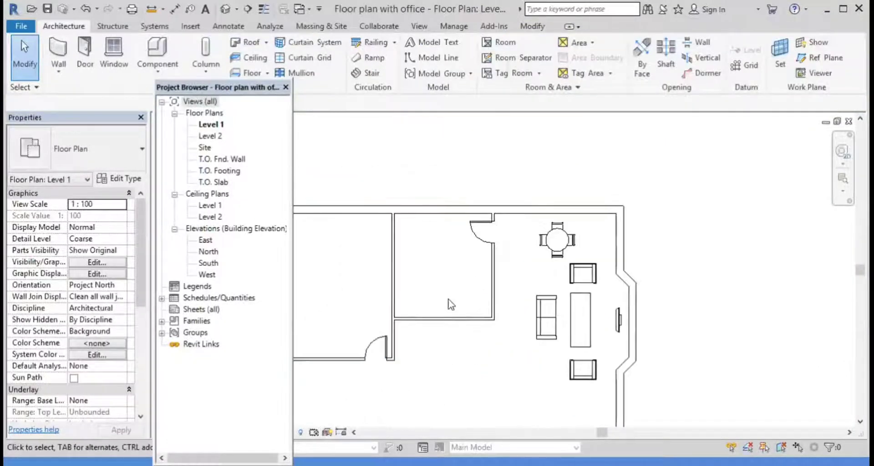
left_click(152, 64)
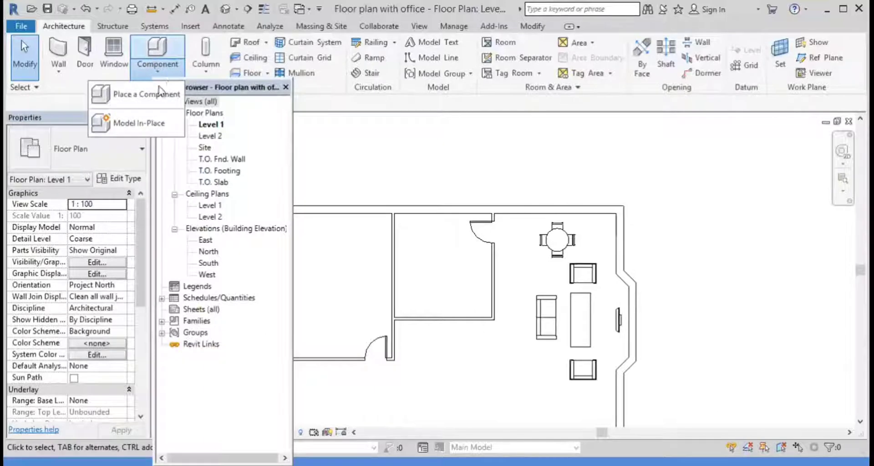
left_click(165, 57)
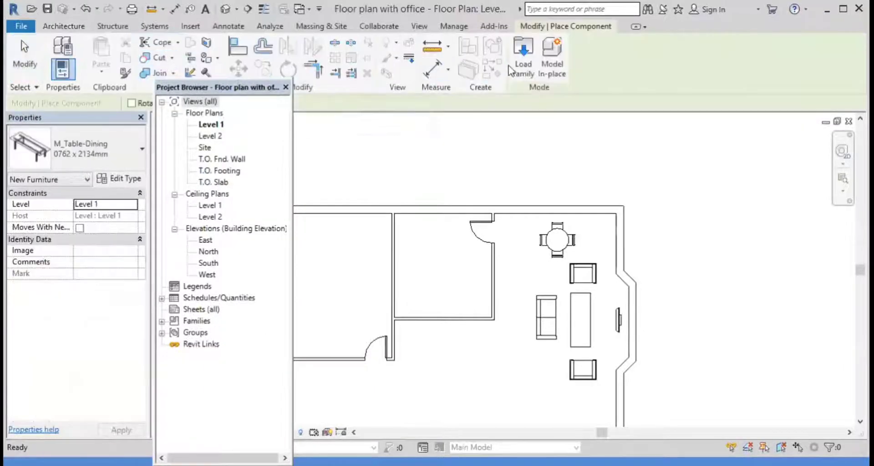
left_click(515, 65)
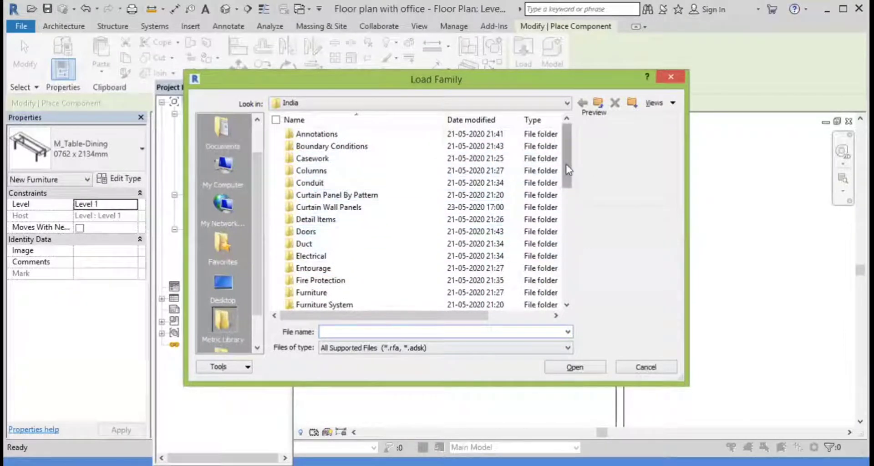
Browse the Detail Items and Furniture folders, returning to the category folder list.
mouse_move(566, 165)
left_mouse_down()
mouse_move(569, 277)
mouse_move(555, 198)
left_mouse_up()
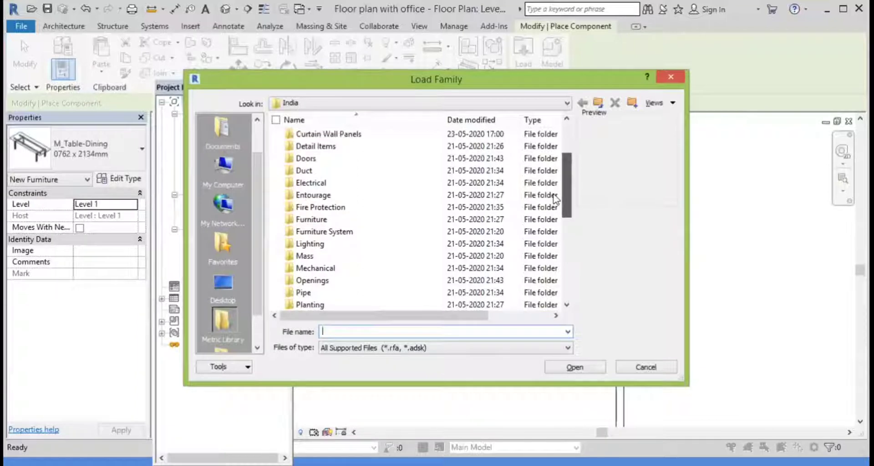
left_click(339, 149)
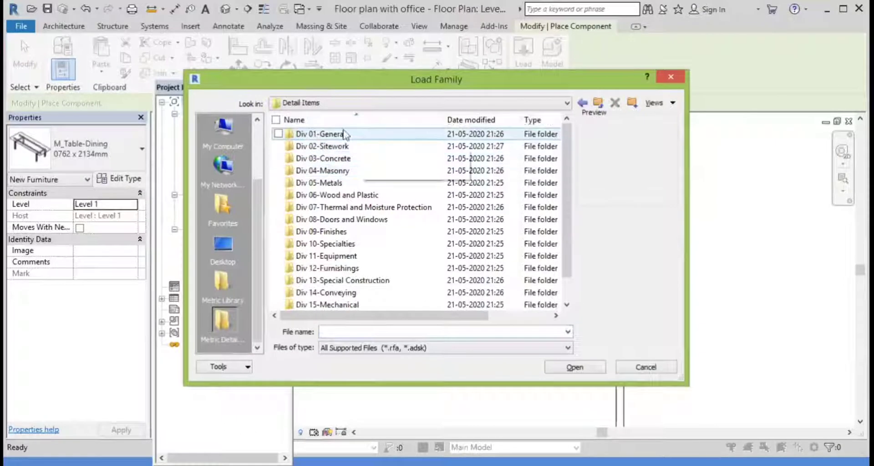
left_click(583, 106)
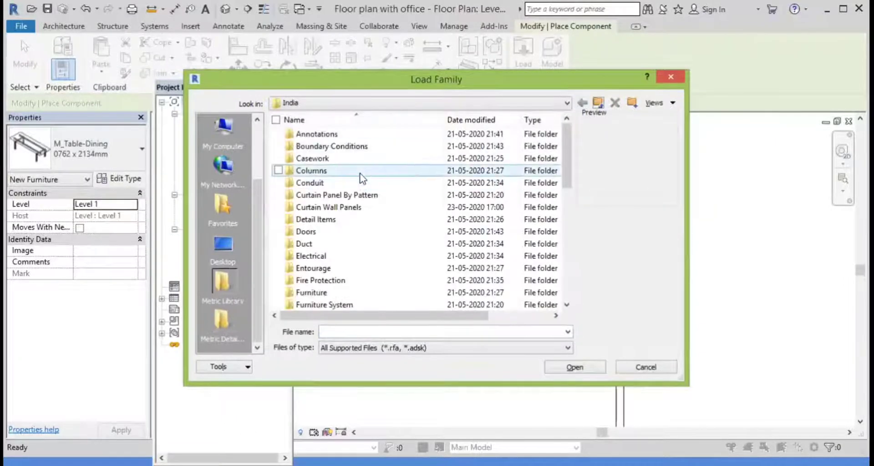
double_click(339, 292)
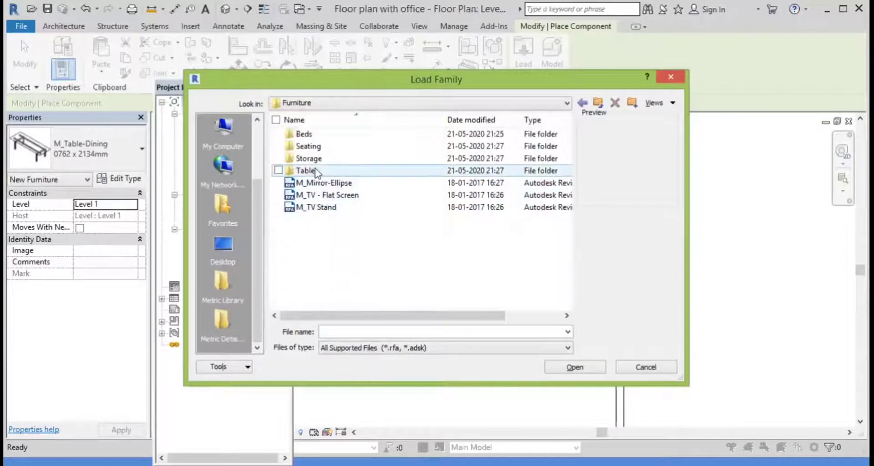
left_click(583, 106)
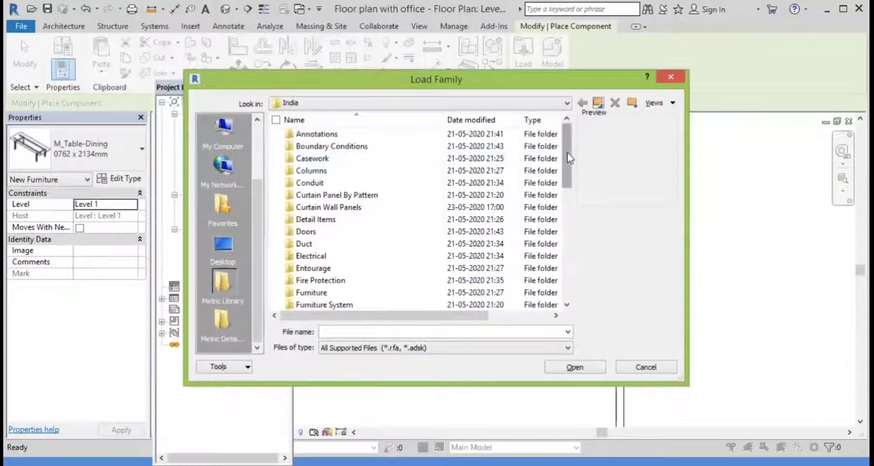
scroll(567, 168, "down", 1)
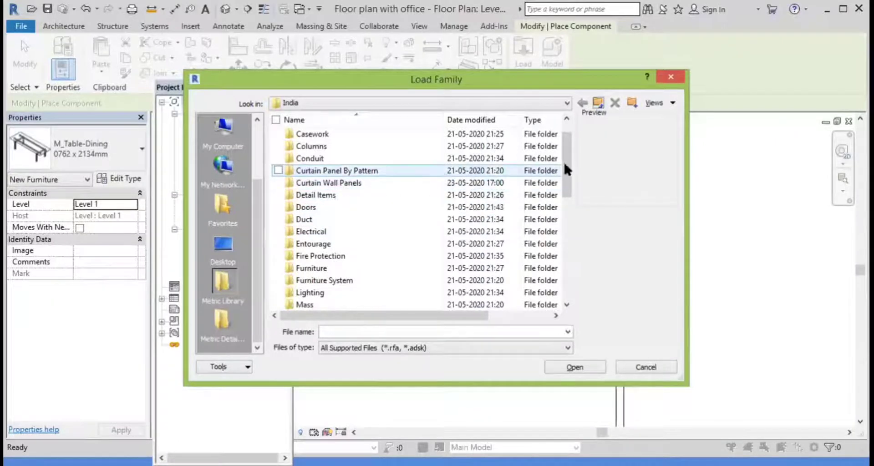
left_click_drag(567, 160, 567, 151)
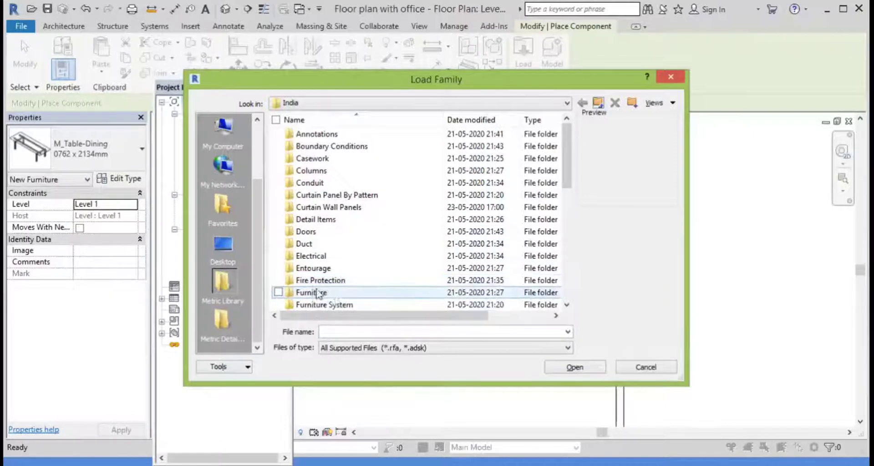
left_click_drag(568, 182, 567, 228)
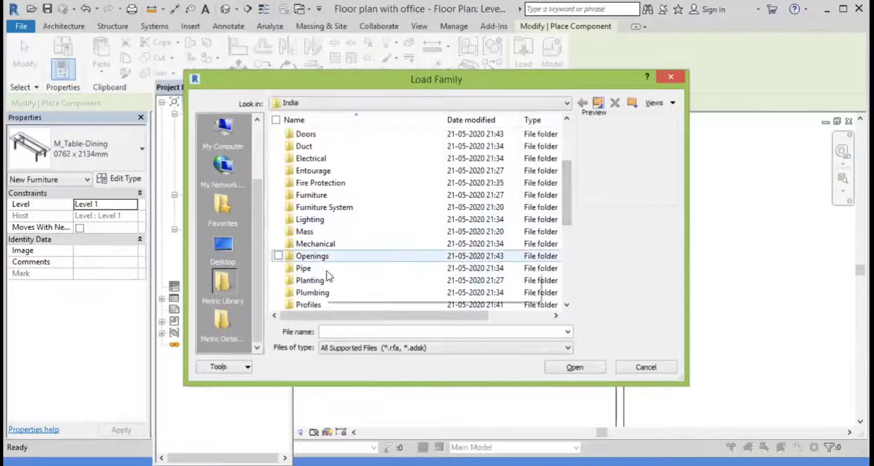
Browse the family library to the Plumbing > Architectural > Fixtures > Sinks folder.
double_click(331, 292)
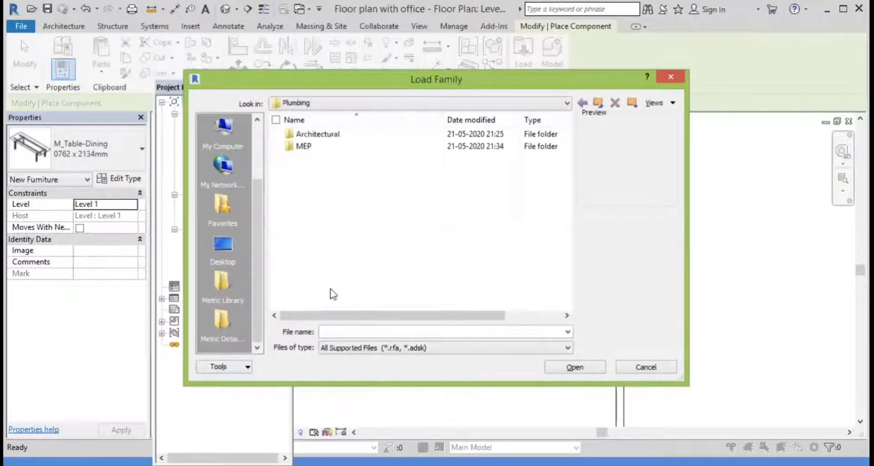
double_click(360, 134)
double_click(350, 146)
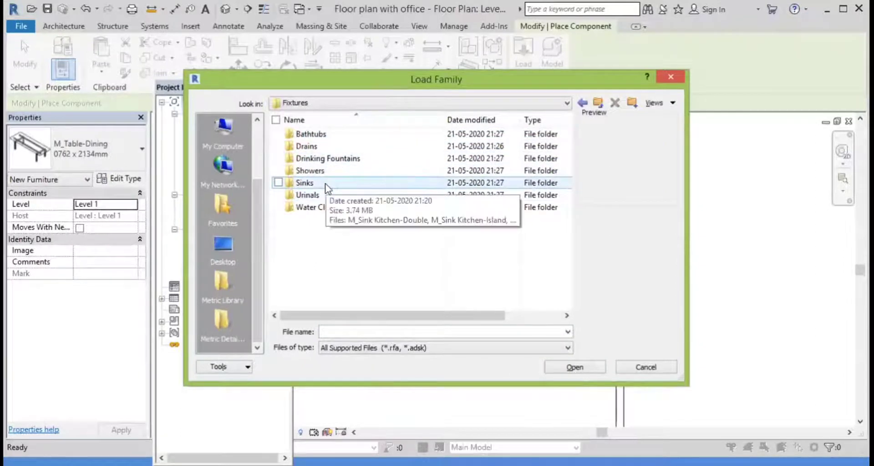
double_click(326, 183)
Compare the sink families, select M_Sink Kitchen-Triple.rfa and load it.
left_click(344, 159)
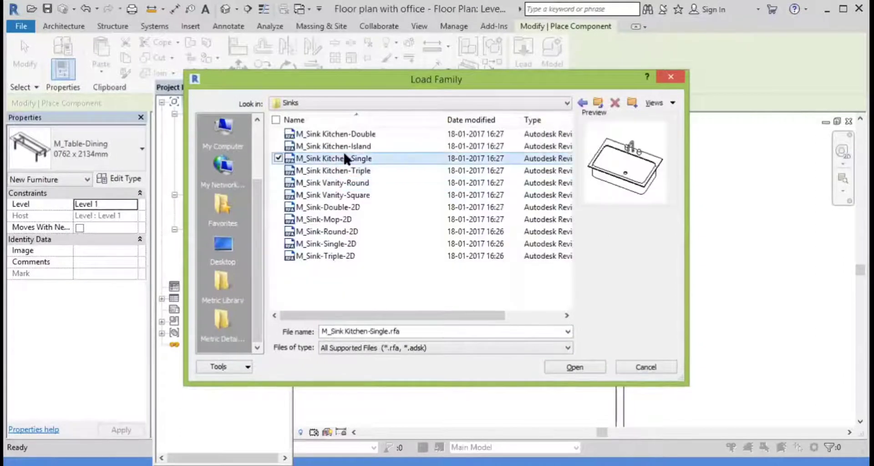
left_click(346, 146)
left_click(351, 134)
left_click(358, 171)
left_click(353, 184)
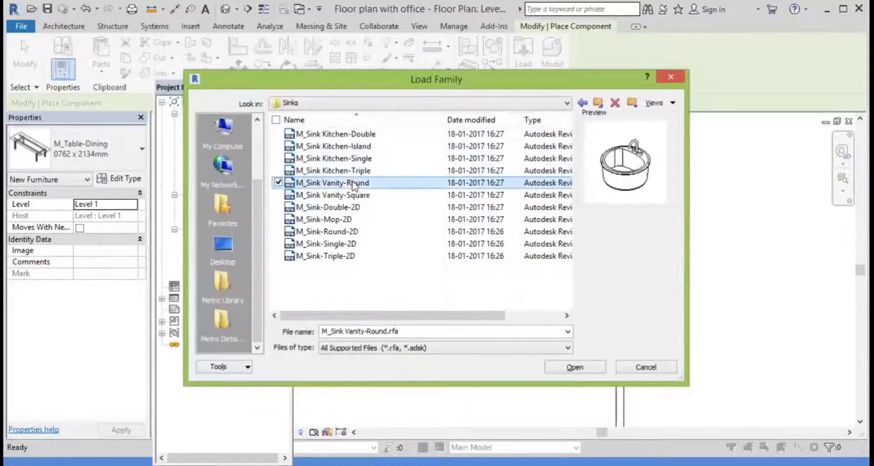
left_click(352, 191)
left_click(354, 176)
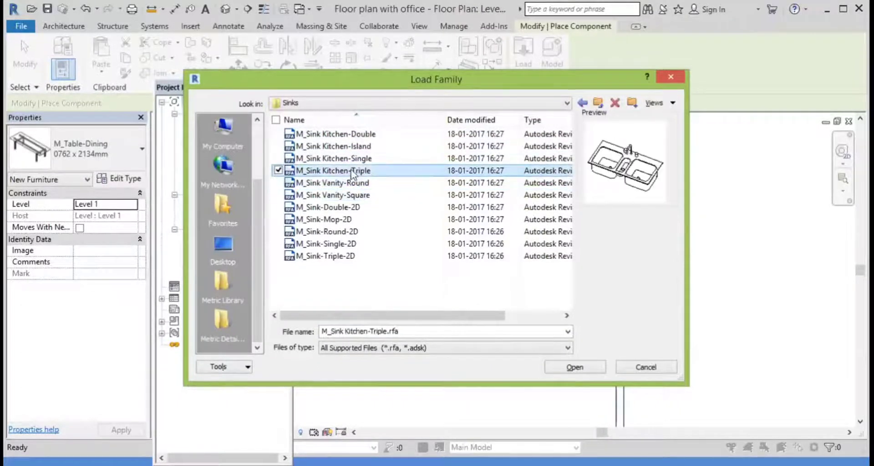
left_click(346, 219)
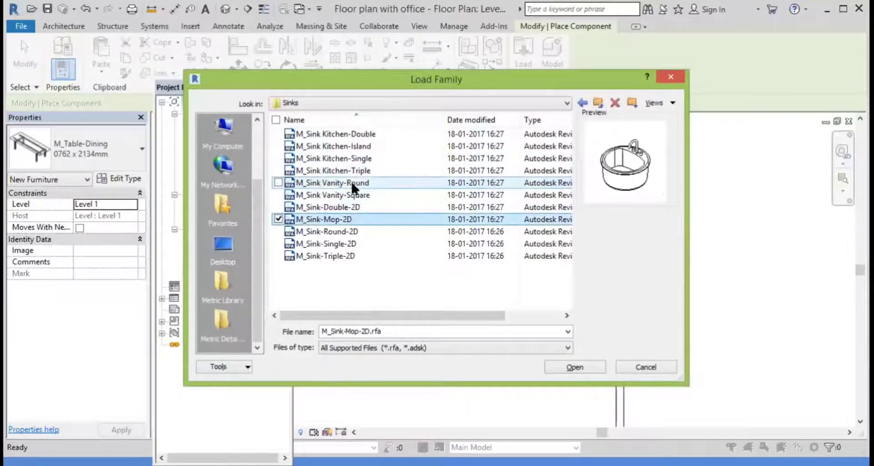
left_click(352, 183)
left_click(351, 195)
left_click(355, 172)
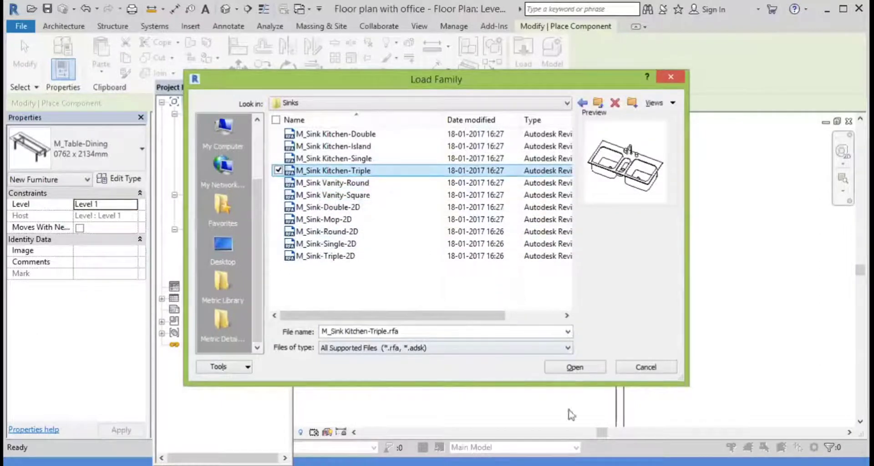
left_click(569, 367)
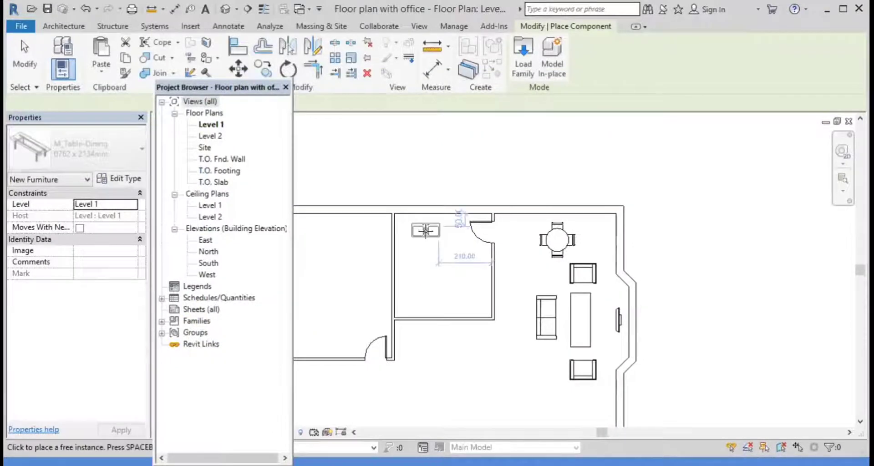
Place the M_Sink Kitchen-Triple horizontally against the small room's top wall, left of the door.
scroll(418, 232, "up", 2)
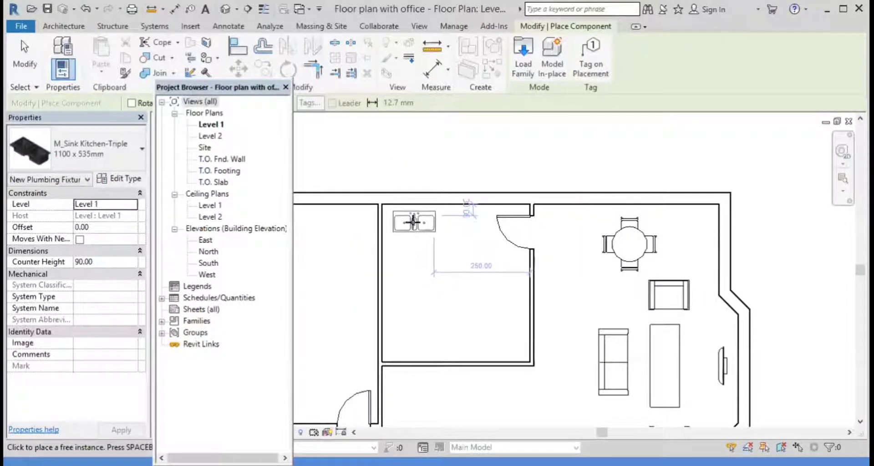
key("space")
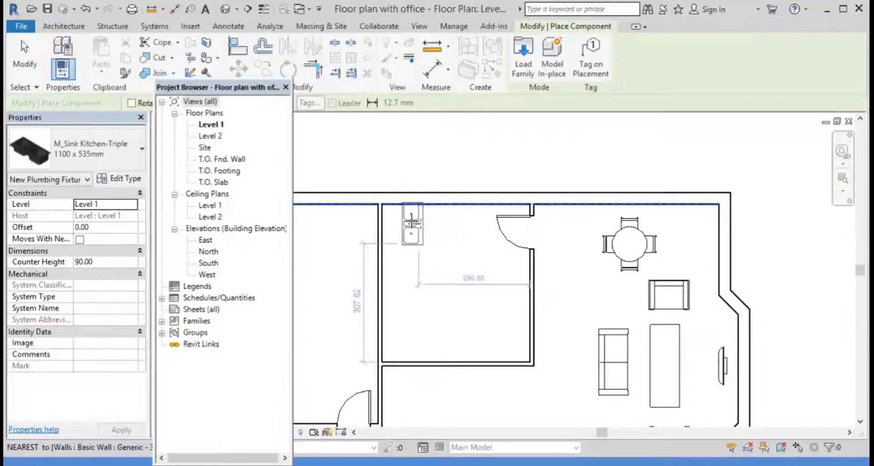
key("space")
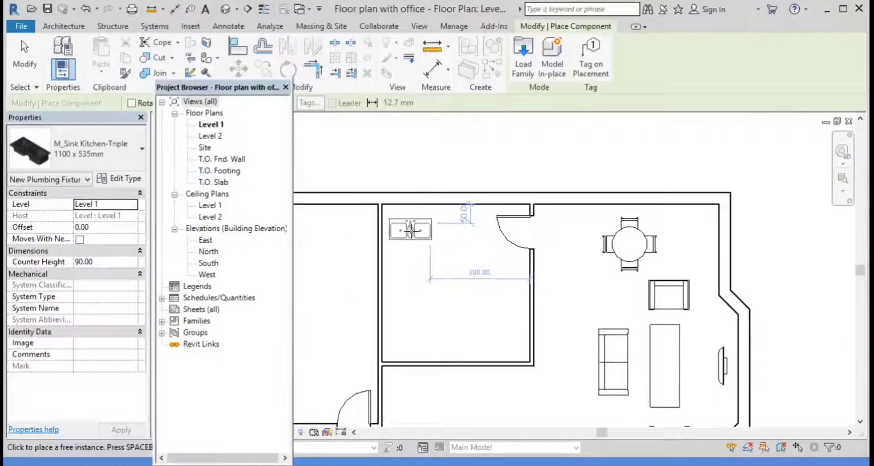
left_click(411, 231)
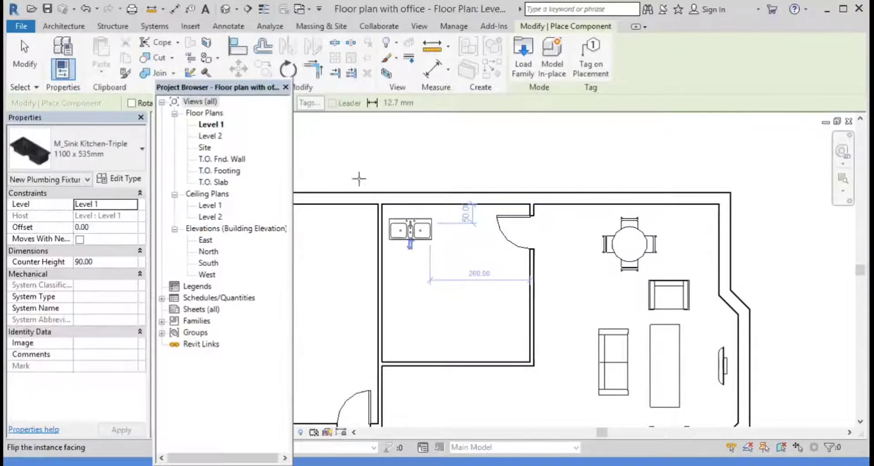
left_click(64, 27)
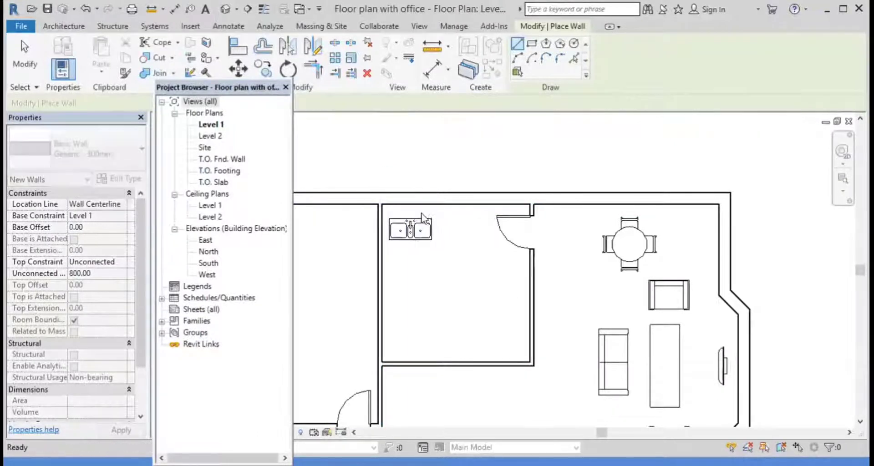
Draw a short Generic - 100mm 2 wall along the room's top edge above the sink.
left_click(90, 203)
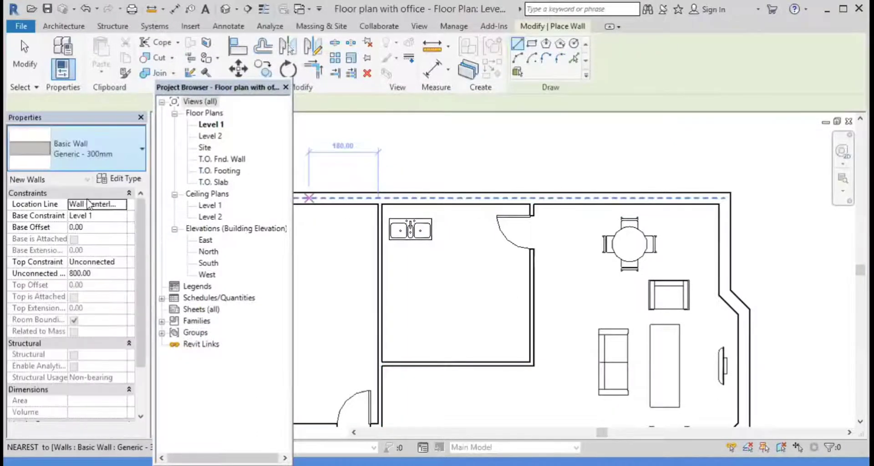
left_click(76, 148)
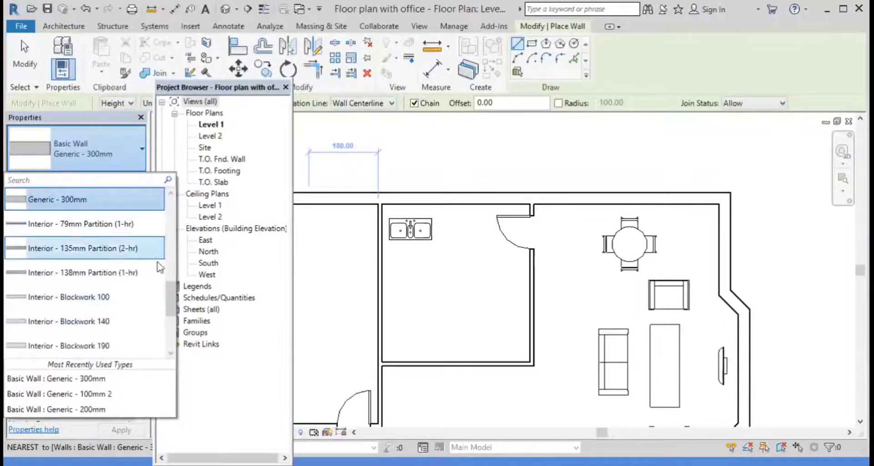
mouse_move(171, 294)
left_mouse_down()
mouse_move(168, 273)
mouse_move(121, 260)
left_mouse_up()
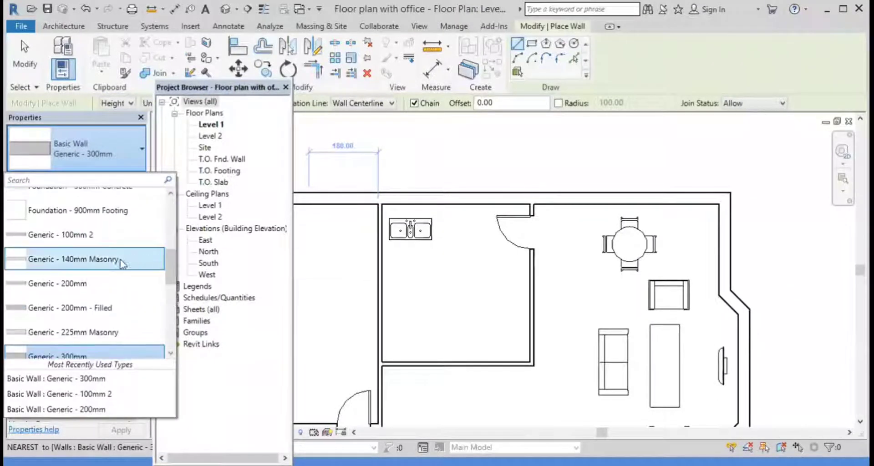
left_click(89, 230)
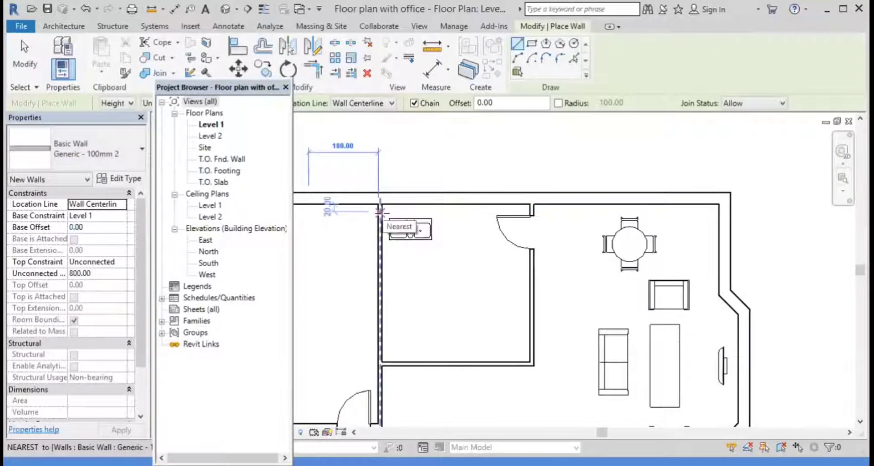
left_click(380, 212)
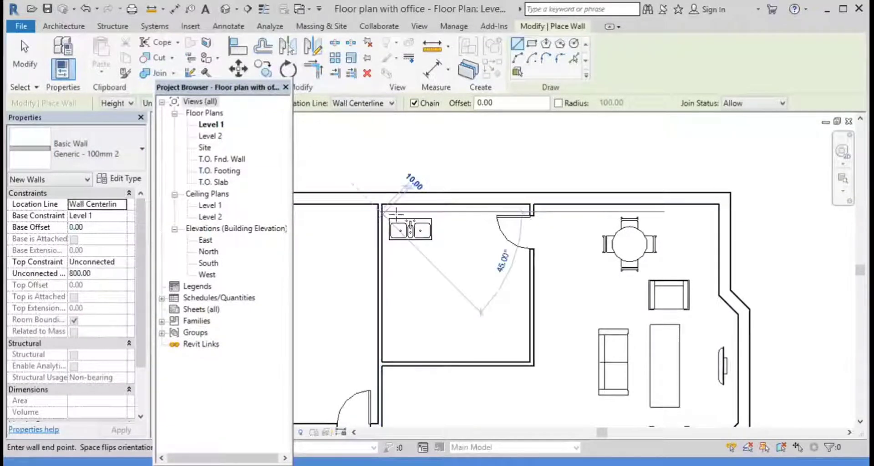
left_click(449, 211)
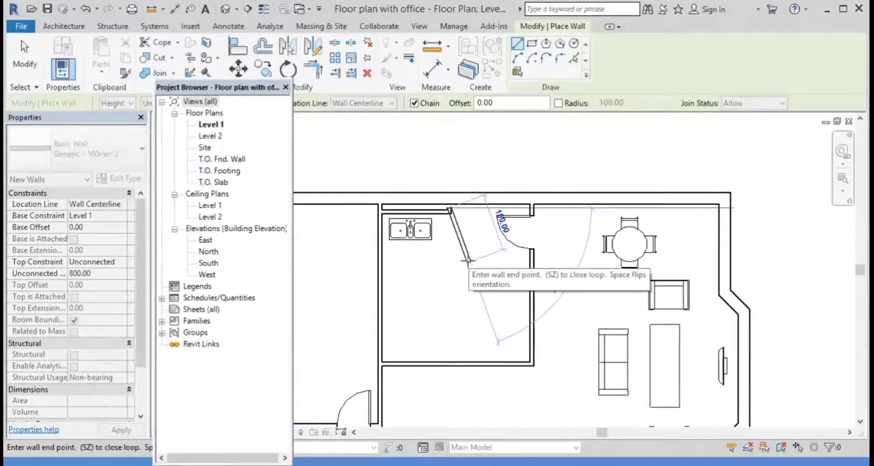
key("Escape")
left_click(412, 230)
key("Escape")
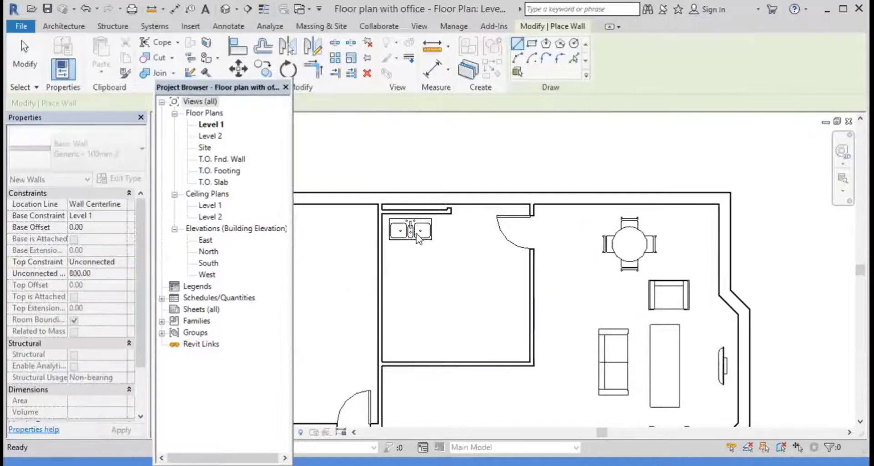
key("Escape")
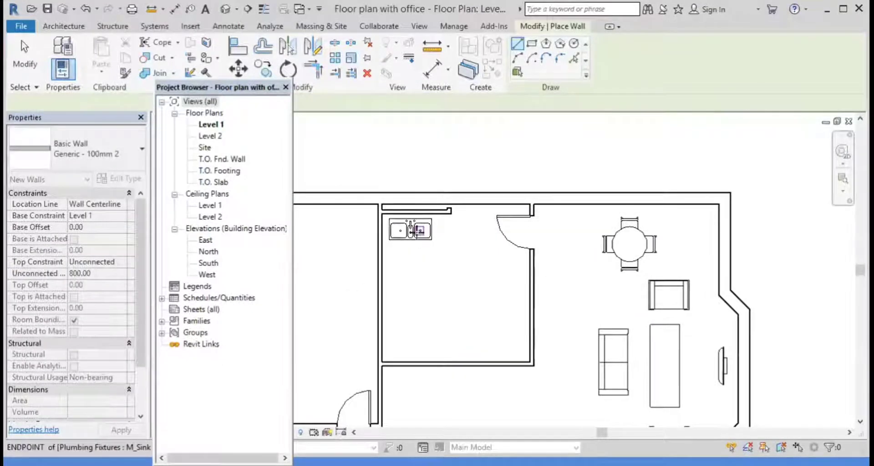
key("Escape")
Move the triple sink slightly right, up against the new wall.
left_click(413, 232)
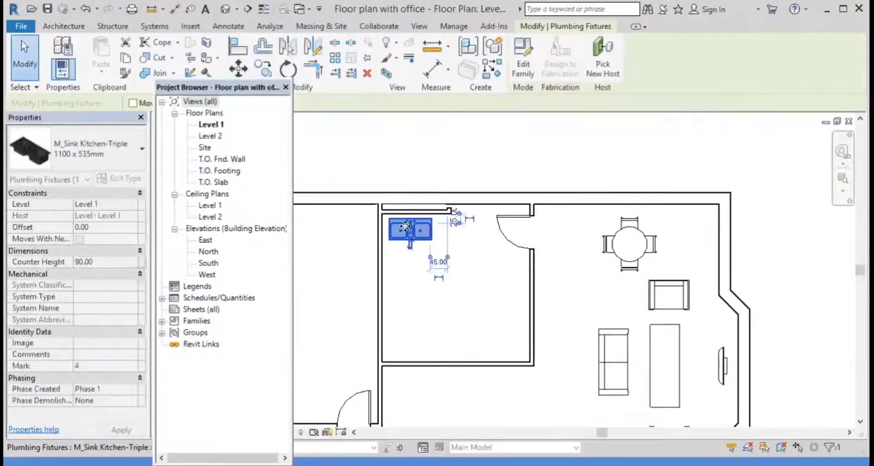
left_click_drag(398, 222, 411, 242)
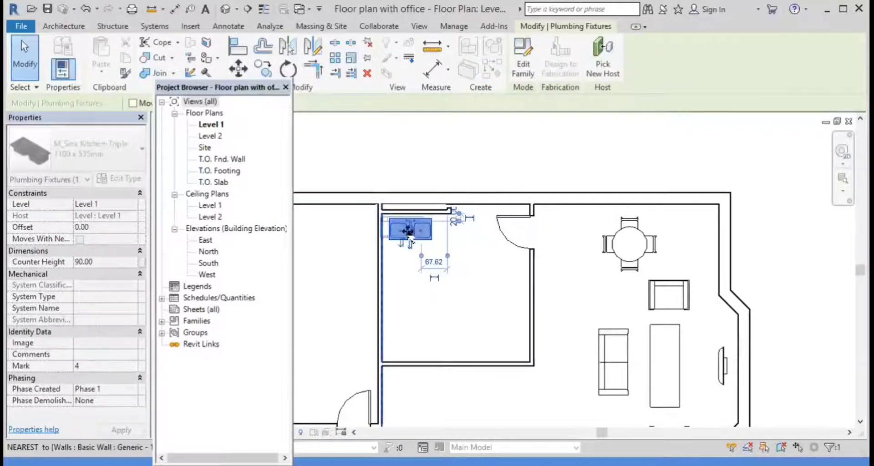
left_click_drag(414, 232, 423, 232)
left_click(439, 292)
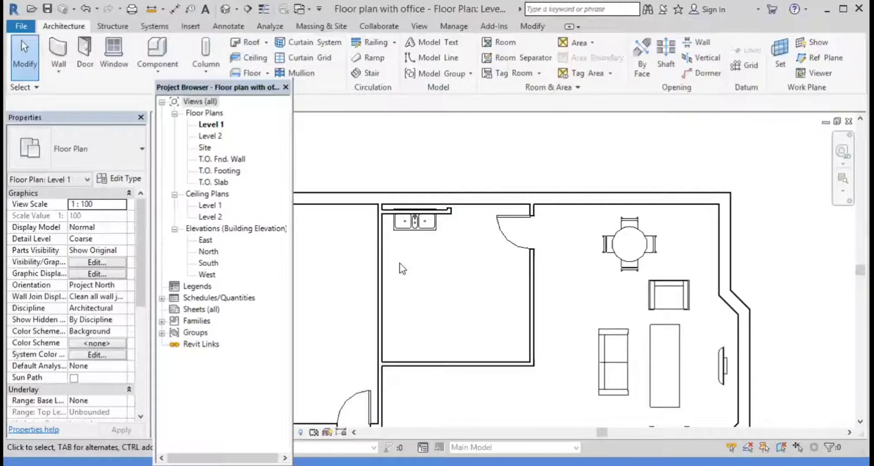
Try a vertical detail line at the wall end beside the sink, then undo it.
scroll(435, 290, "up", 1)
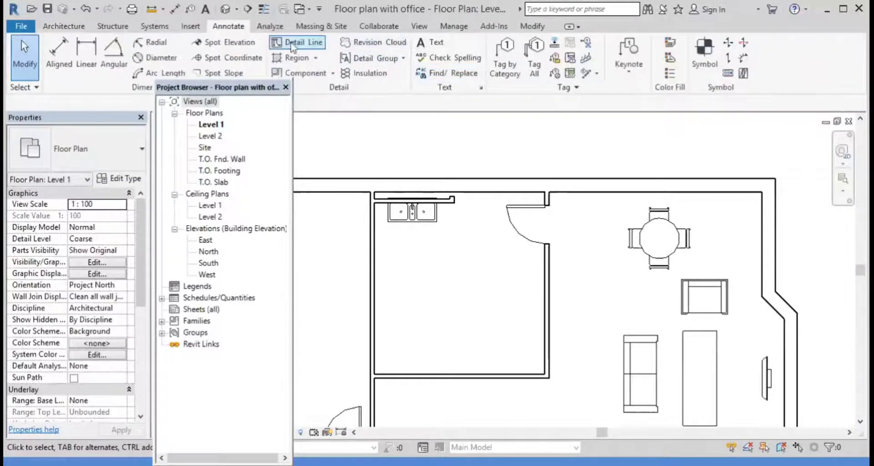
left_click(422, 374)
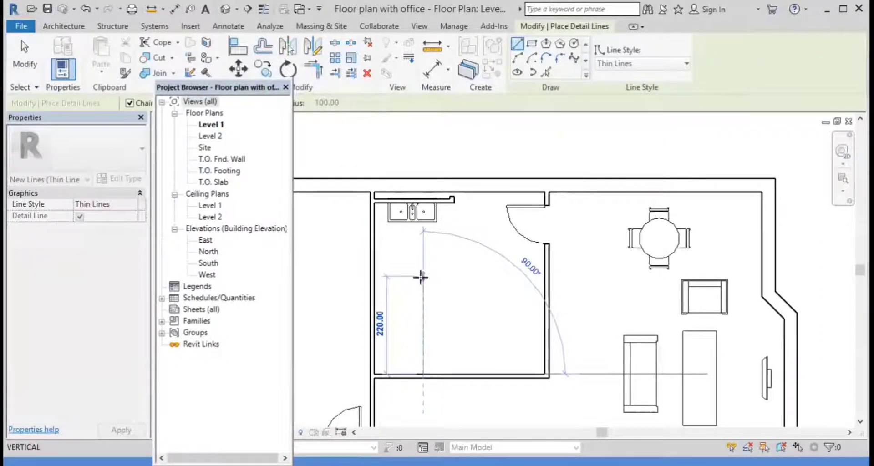
key("Escape")
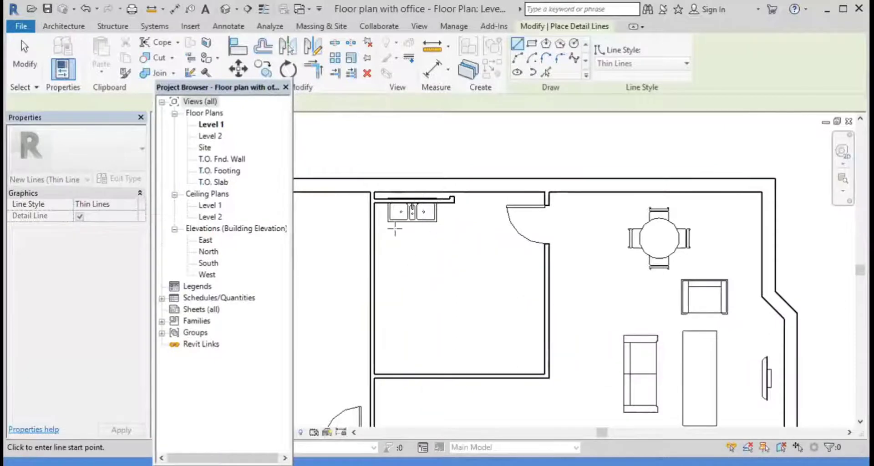
left_click(454, 201)
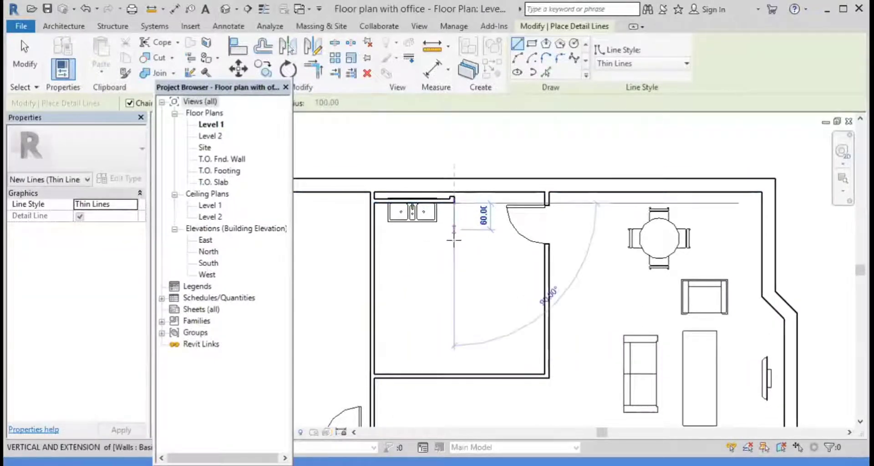
left_click(454, 243)
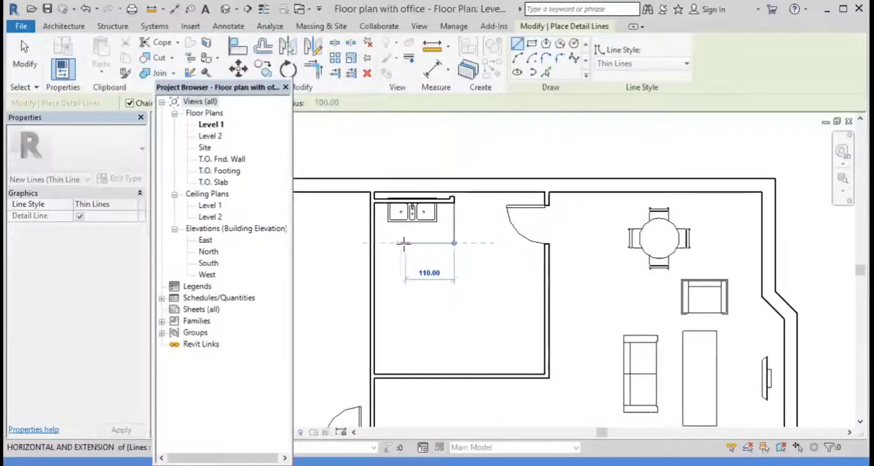
key("Escape")
key("Escape")
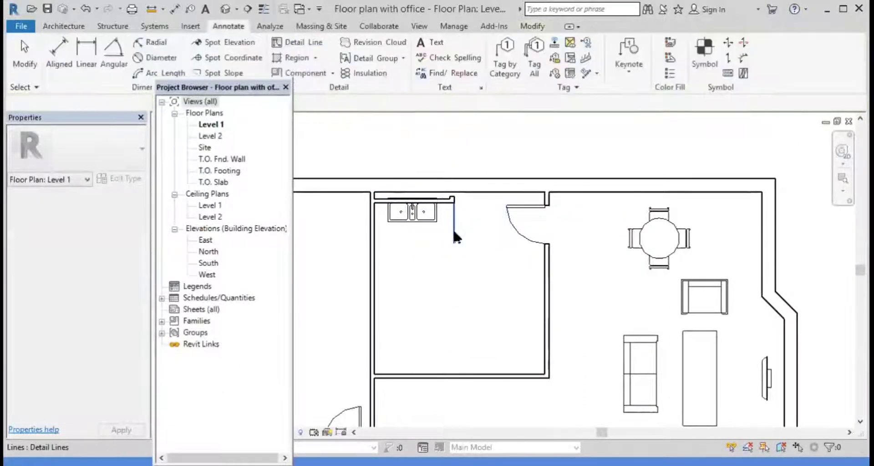
key("ctrl+z")
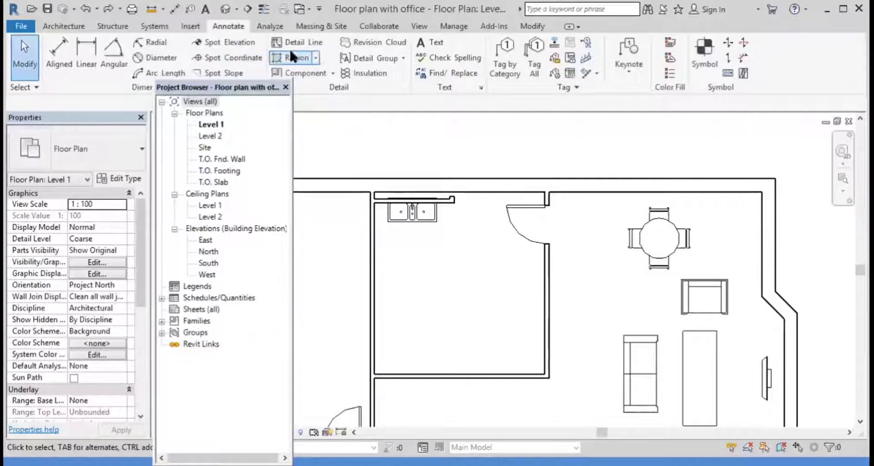
Draw the sink box of detail lines, 120.00 across and 60.00 deep, closing at the wall.
left_click(299, 41)
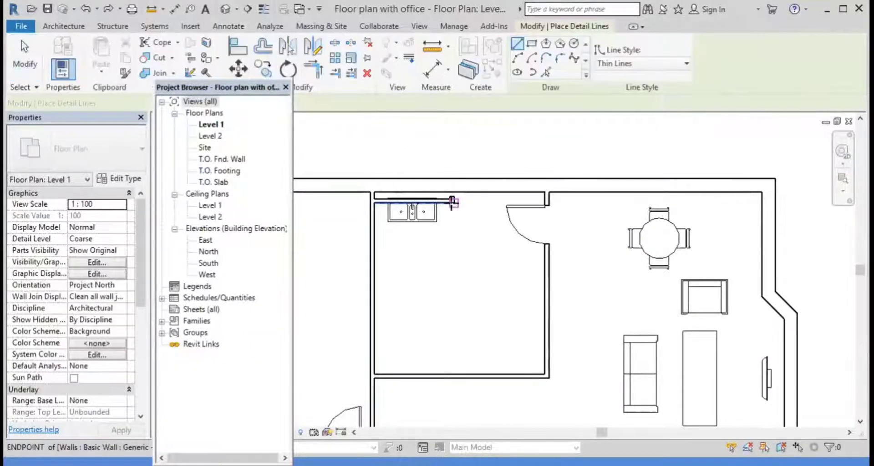
left_click(453, 201)
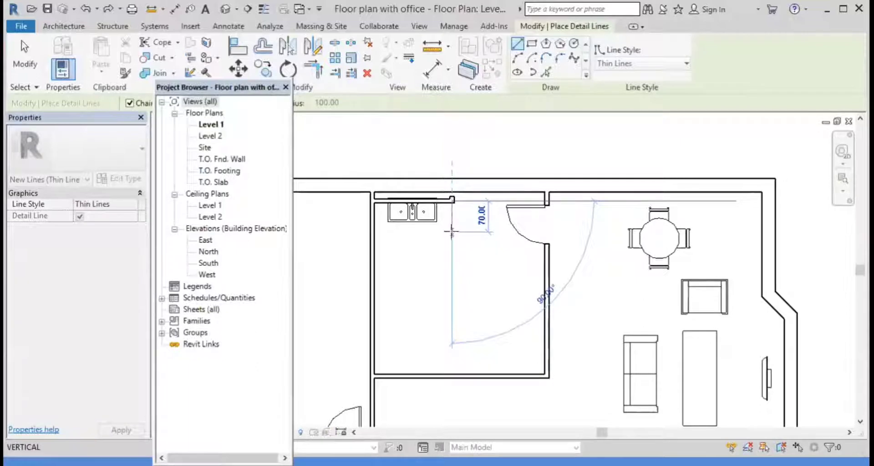
left_click(451, 232)
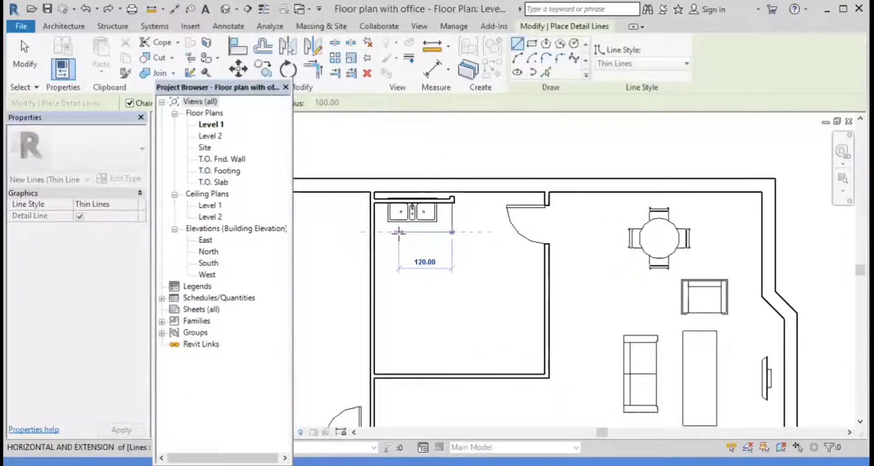
left_click(399, 233)
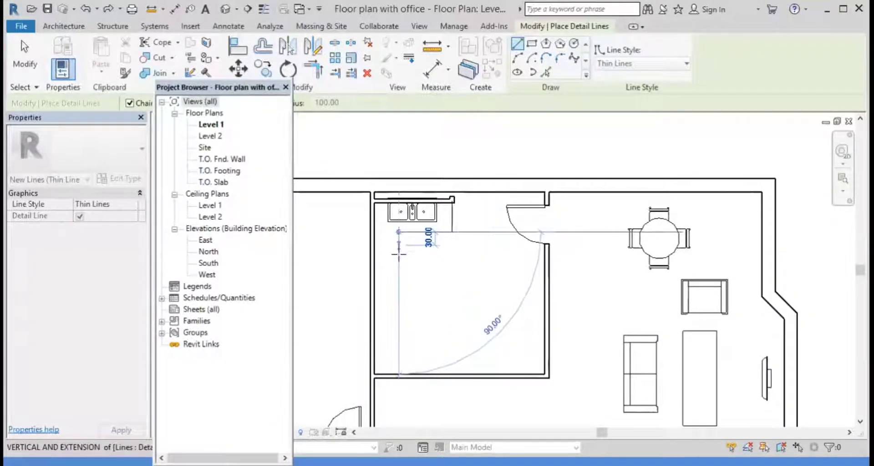
left_click(399, 259)
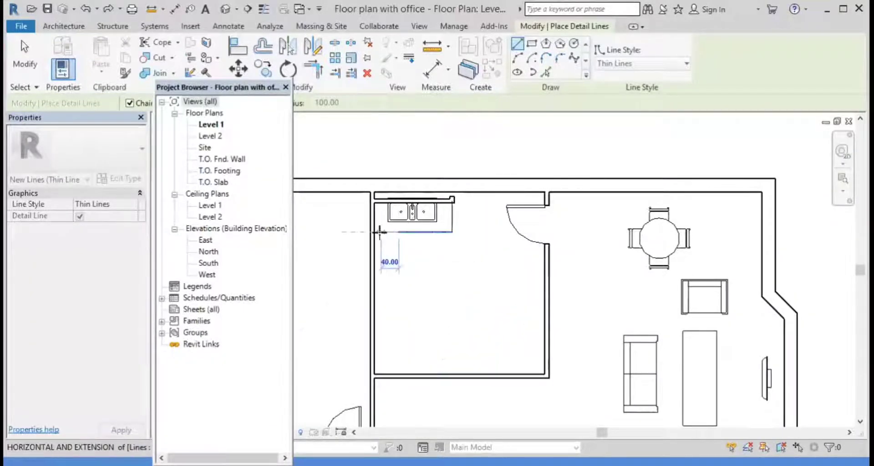
left_click(374, 232)
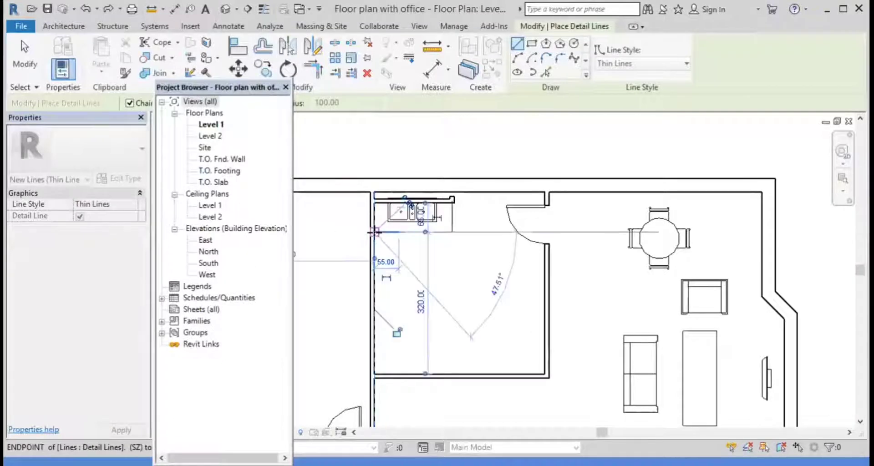
key("Escape")
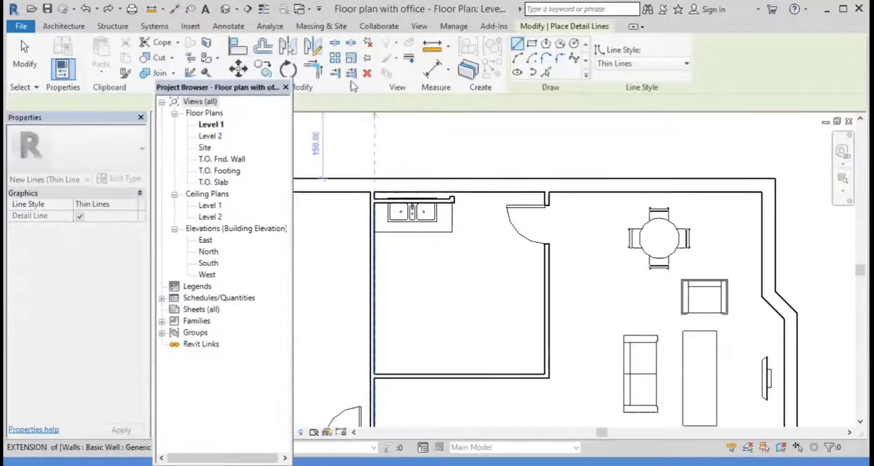
Draw a 140-wide detail-line edge off the left wall, running down to the bottom wall.
left_click(229, 26)
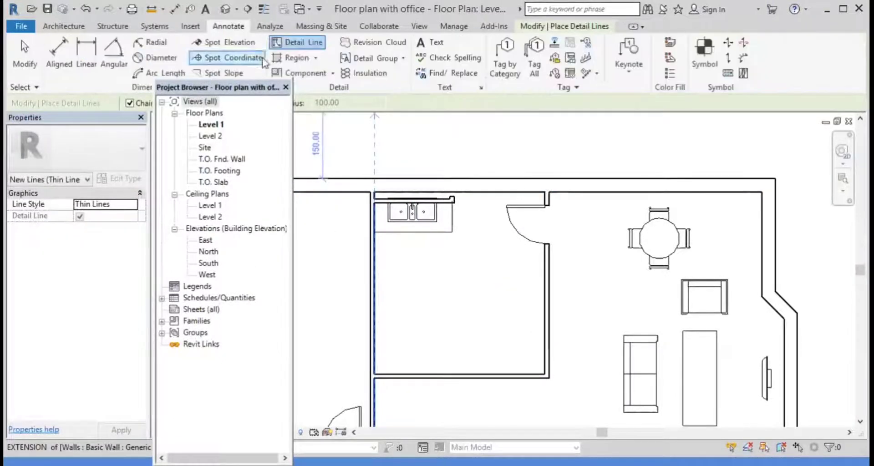
left_click(370, 290)
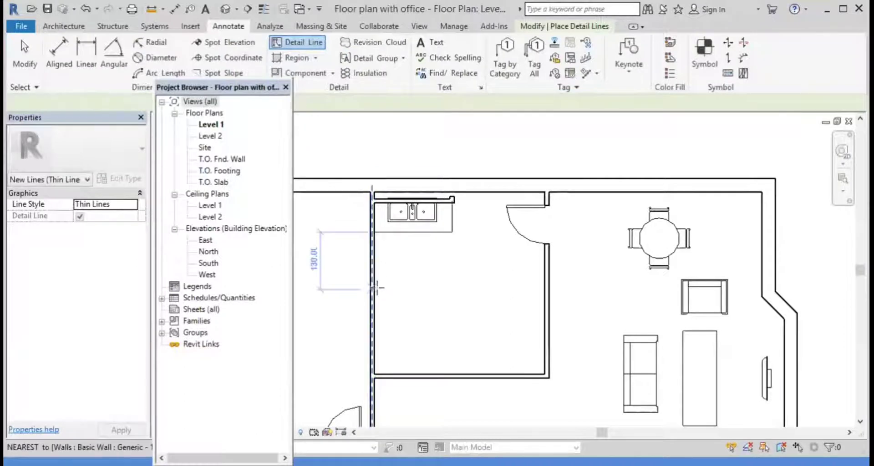
left_click(433, 290)
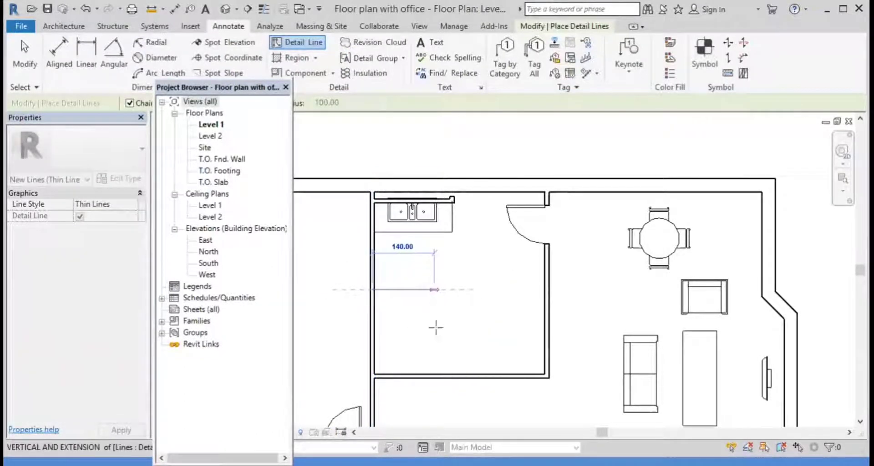
left_click(434, 374)
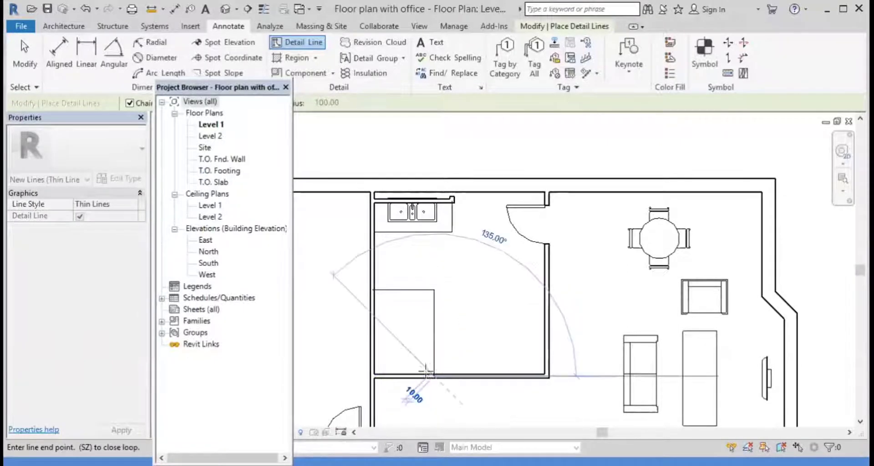
key("Escape")
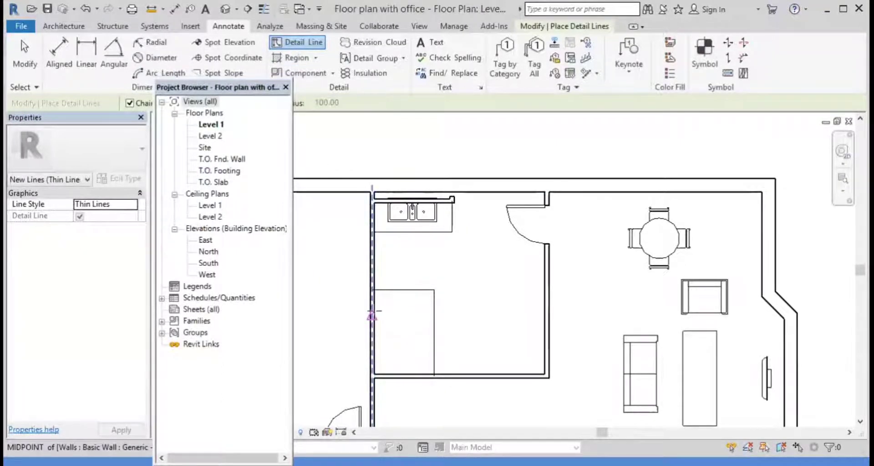
Add the horizontal divider and top edge, splitting the rectangle into two 60 sections.
left_click(374, 315)
left_click(434, 316)
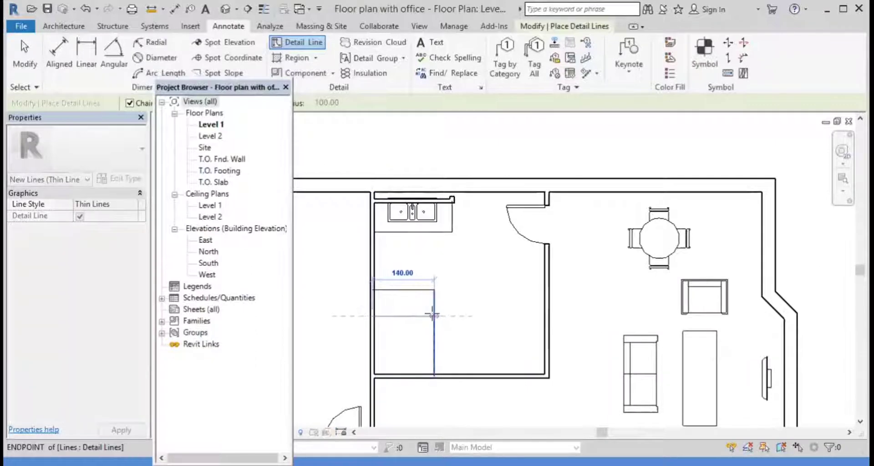
left_click(434, 290)
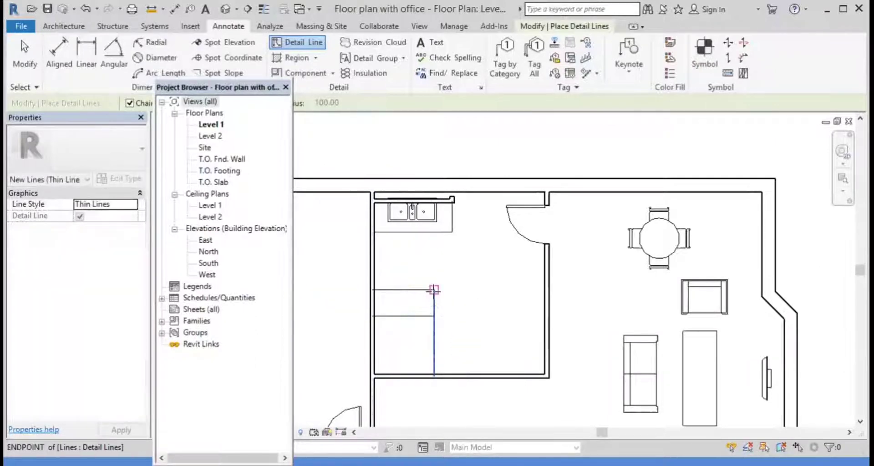
left_click(433, 263)
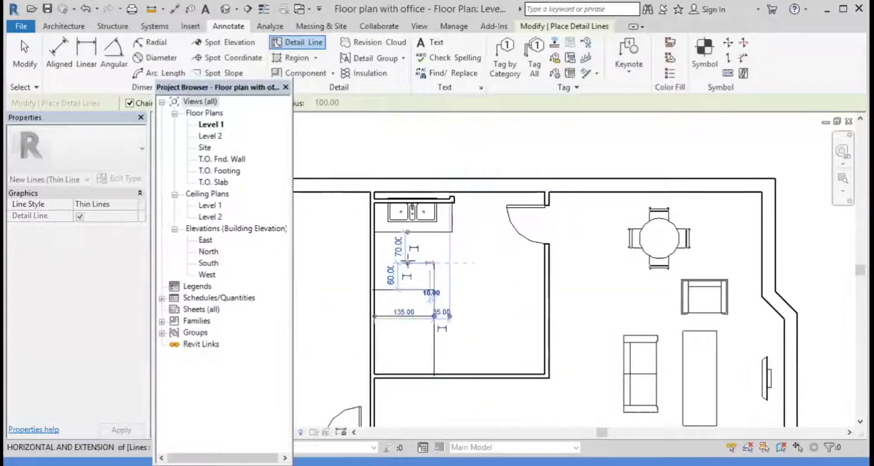
left_click(375, 262)
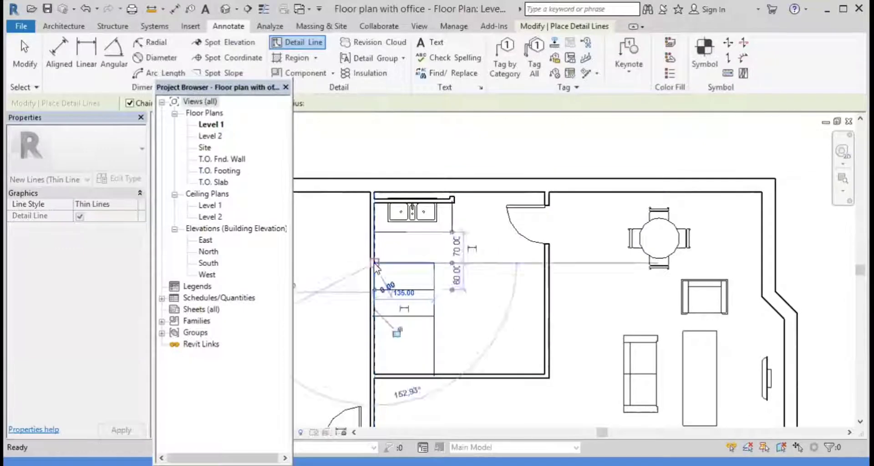
key("Escape")
key("Escape")
left_click(403, 290)
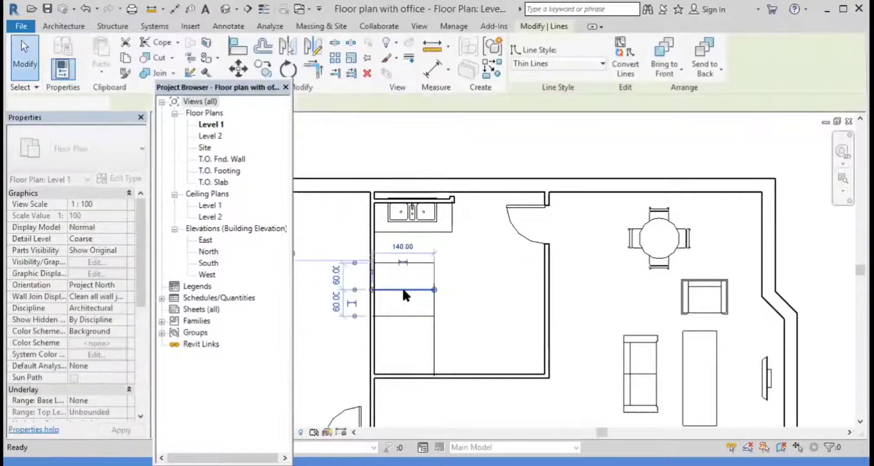
key("Escape")
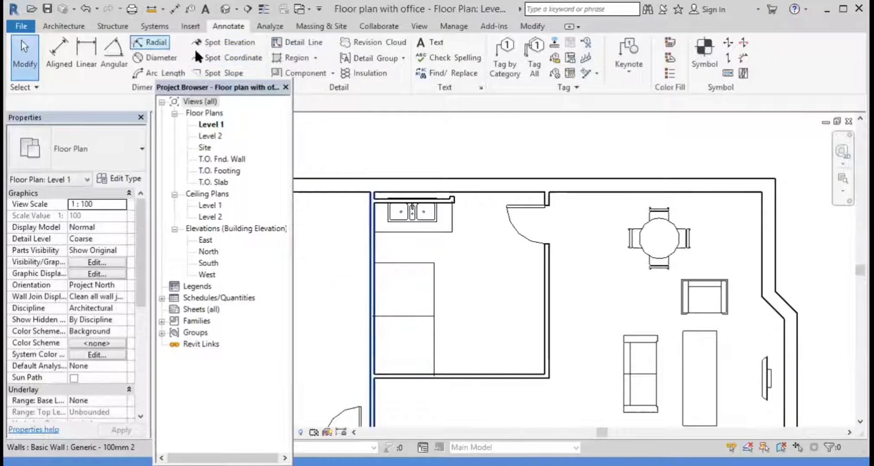
Browse the Insert, Structure, Modify, Add-Ins, Massing & Site and Analyze ribbon tabs, ending on Architecture.
left_click(584, 73)
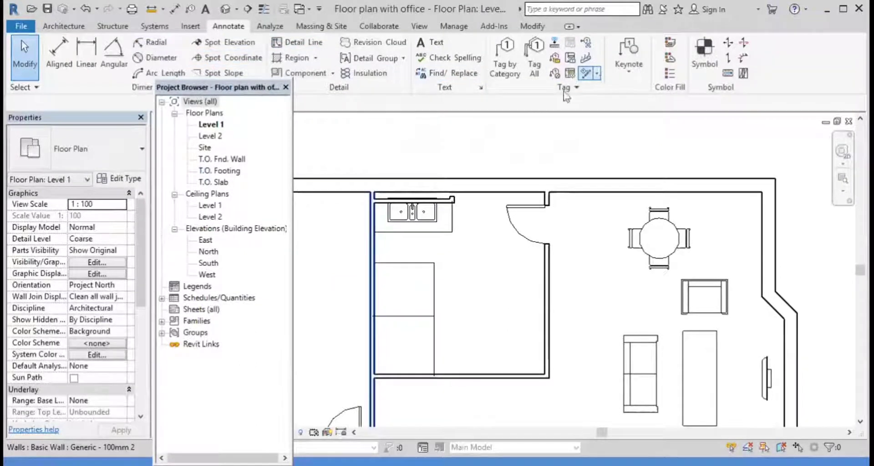
left_click(188, 27)
left_click(69, 27)
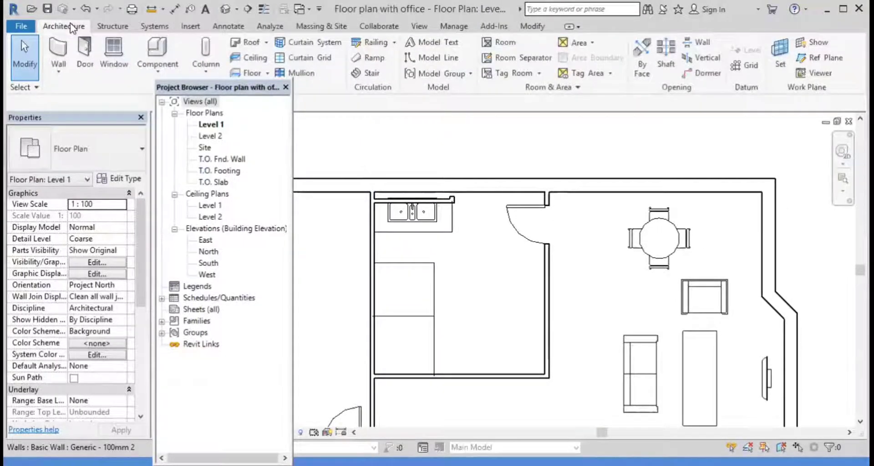
left_click(119, 27)
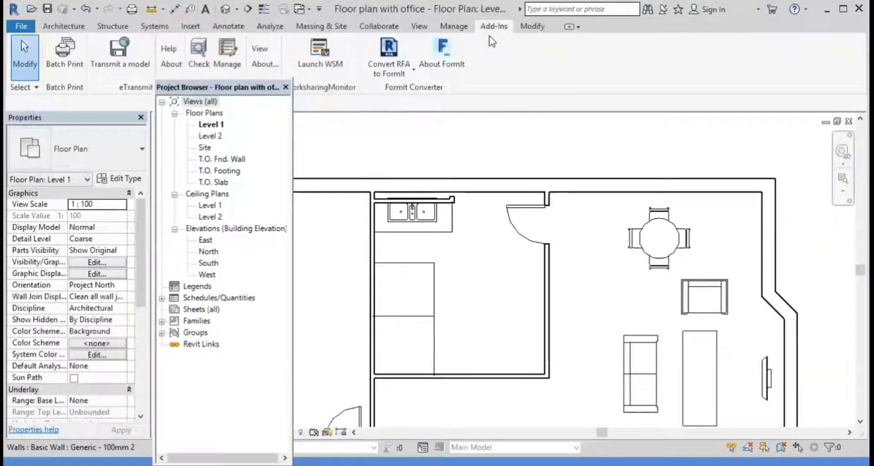
left_click(527, 29)
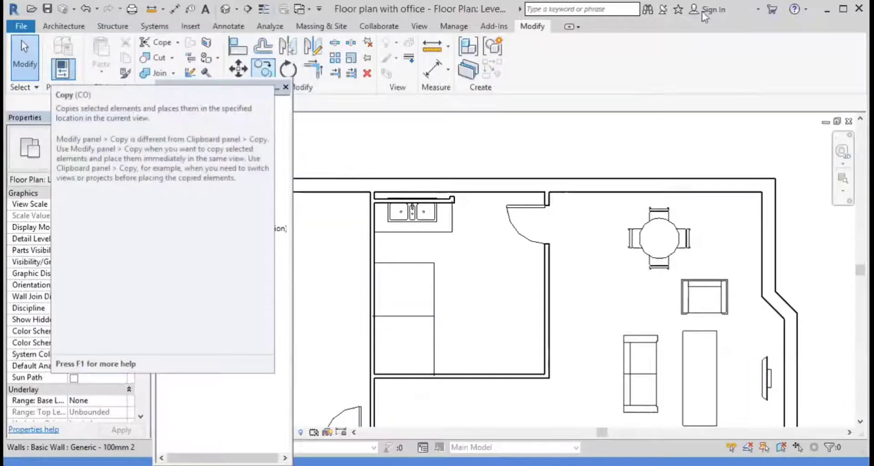
left_click(494, 26)
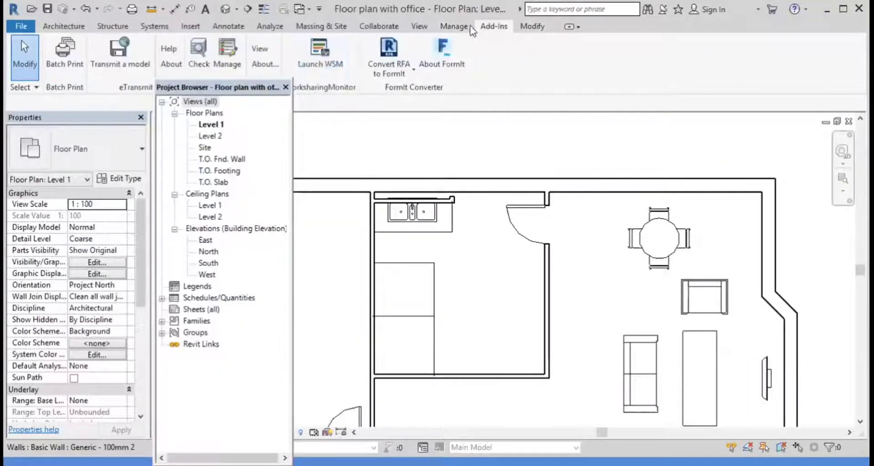
left_click(277, 26)
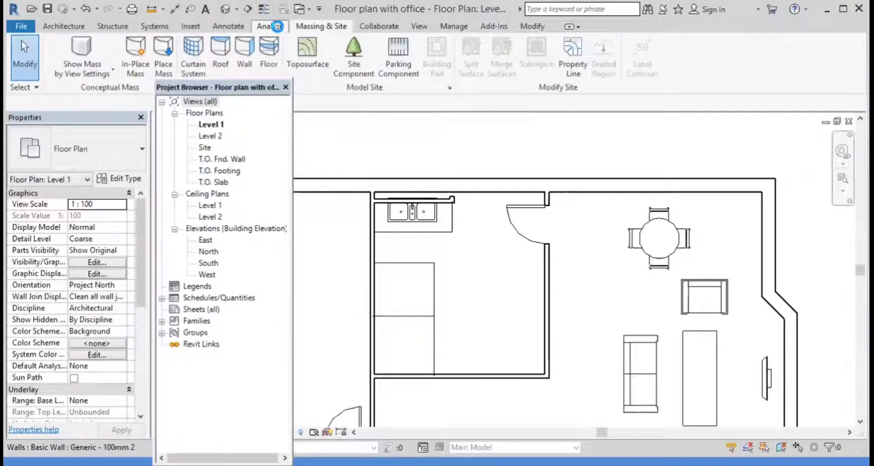
left_click(278, 26)
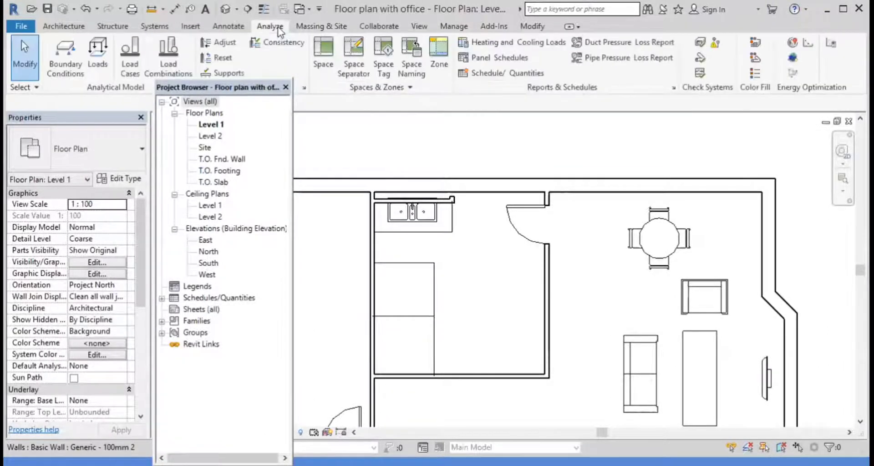
left_click(83, 30)
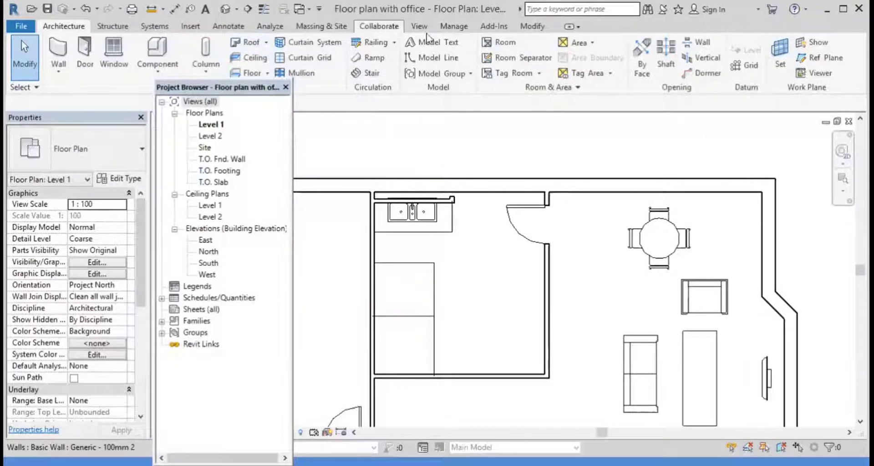
Start a component and browse the family library to Furniture > Storage.
left_click(156, 50)
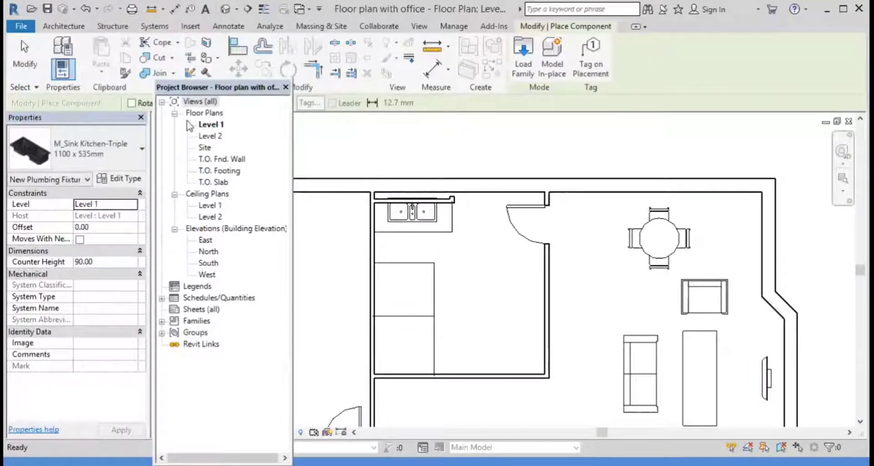
left_click(520, 53)
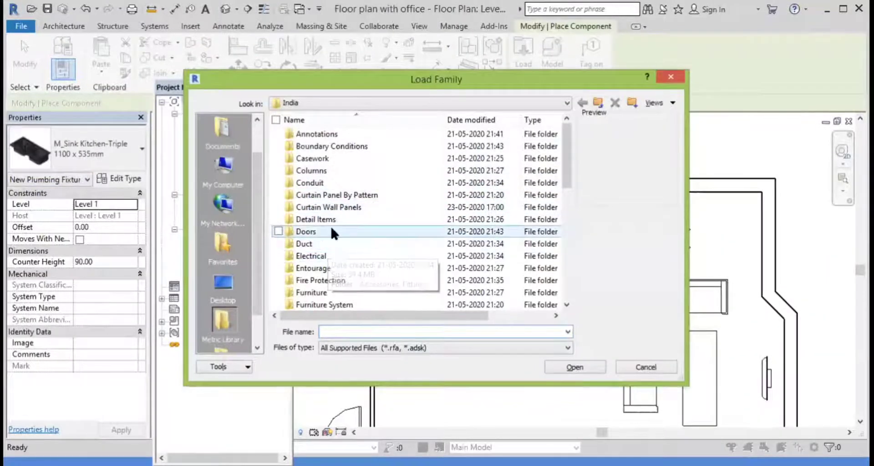
double_click(338, 294)
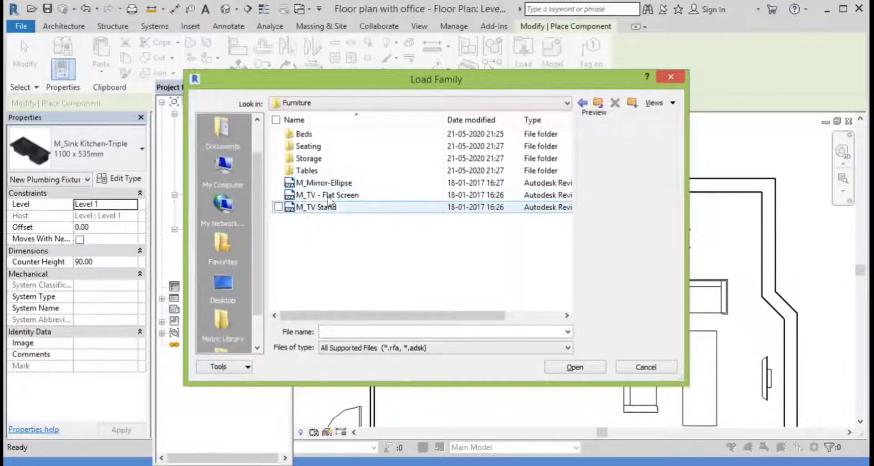
double_click(325, 159)
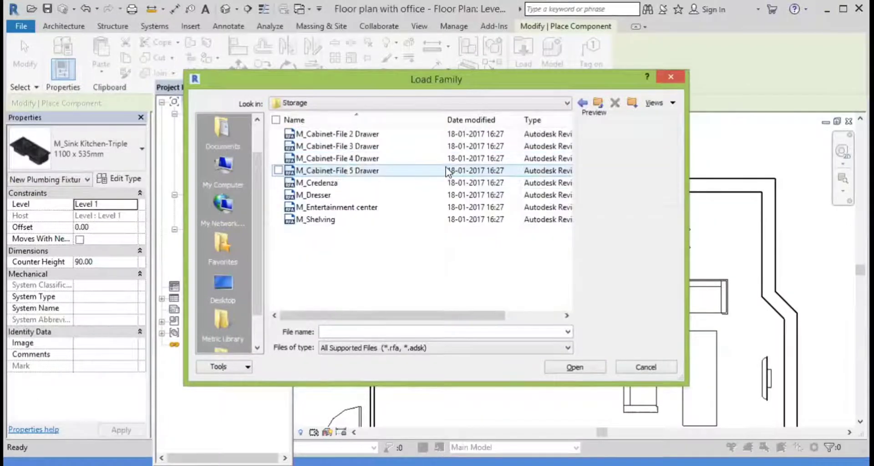
Load the M_Shelving family and place a unit against the room's bottom wall.
left_click(383, 135)
left_click(384, 159)
left_click(386, 170)
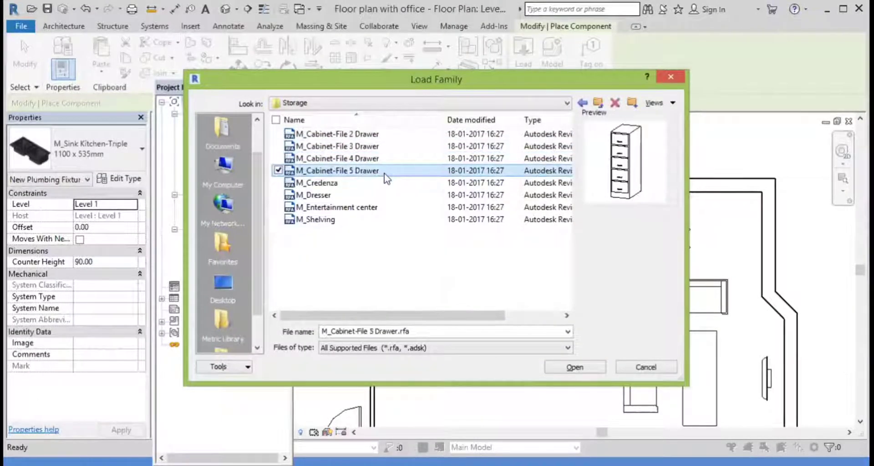
left_click(383, 183)
left_click(381, 194)
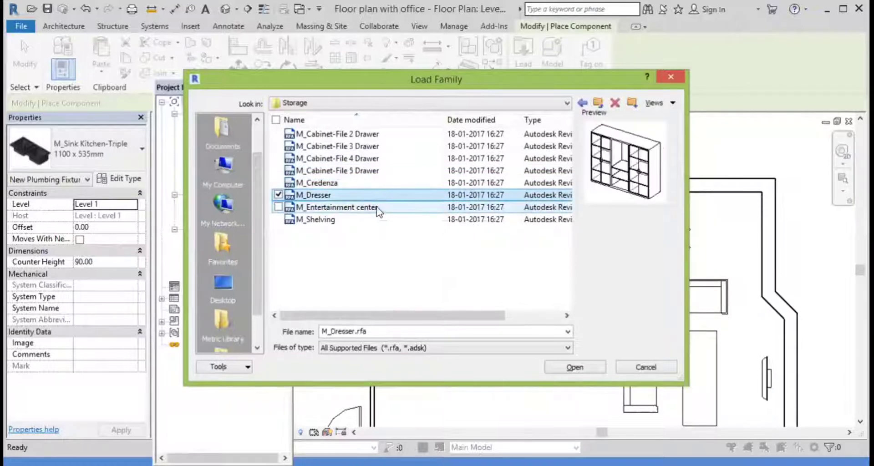
left_click(378, 208)
left_click(364, 222)
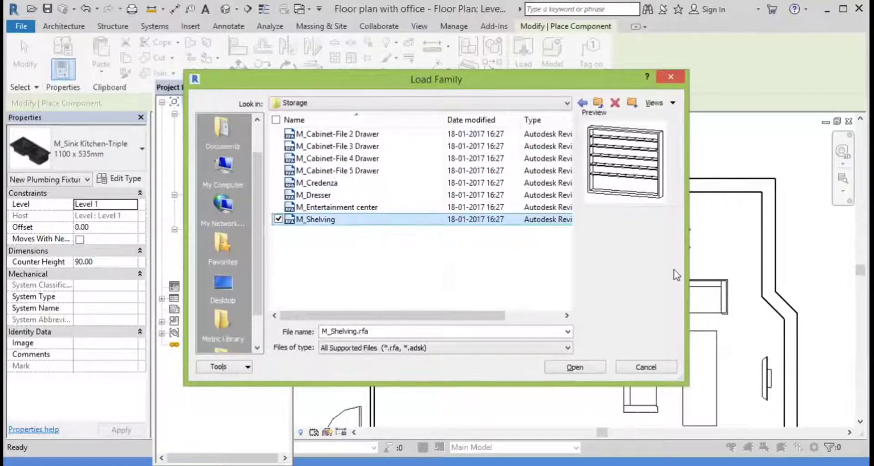
left_click(600, 368)
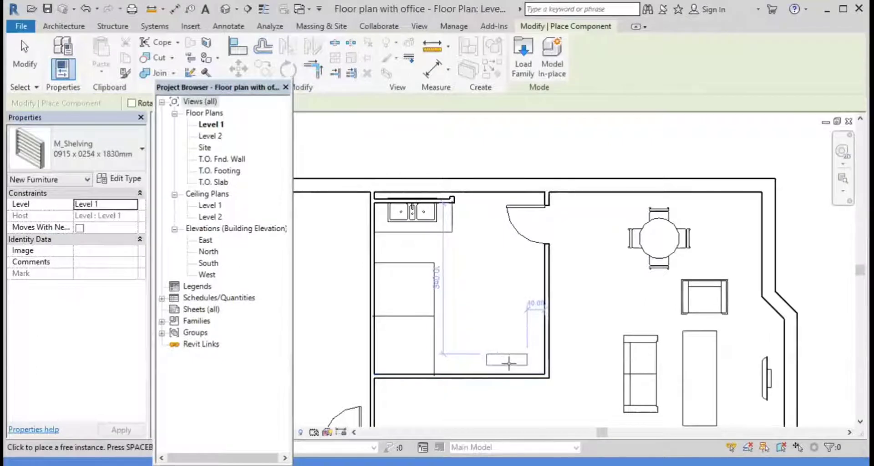
left_click(508, 365)
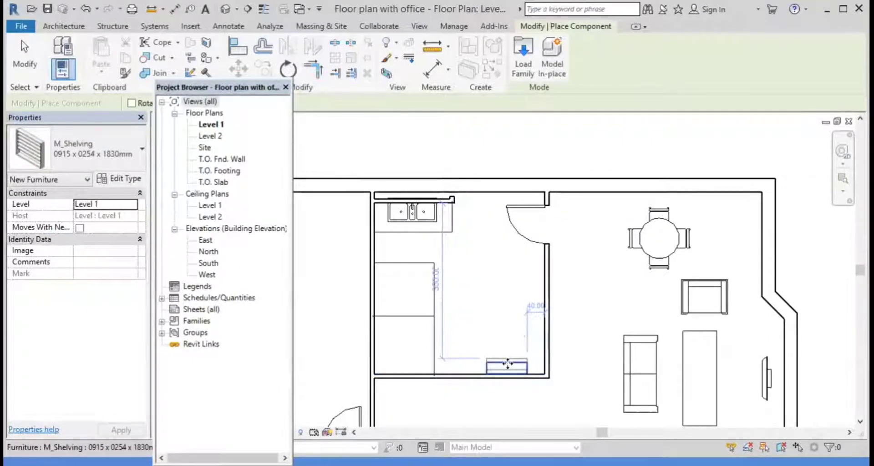
key("Escape")
key("Escape")
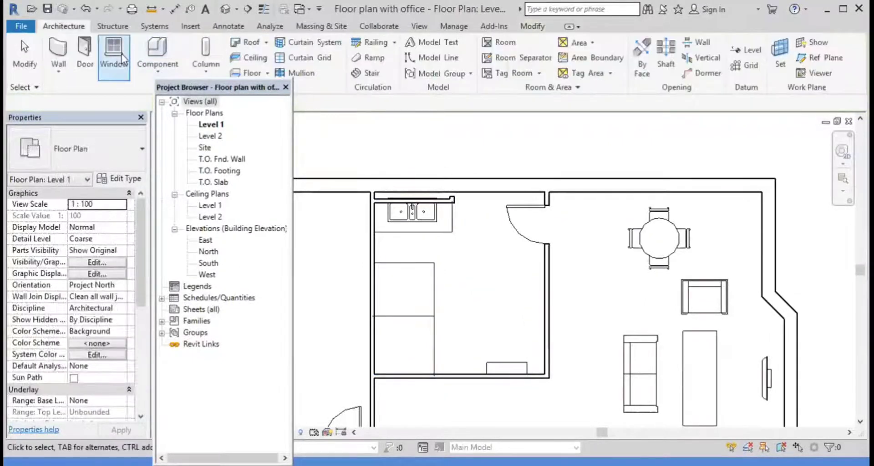
Open the Seating folder and preview the Auditorium, Task (Arms), Executive, Desk and Locker Room Bench families.
left_click(155, 51)
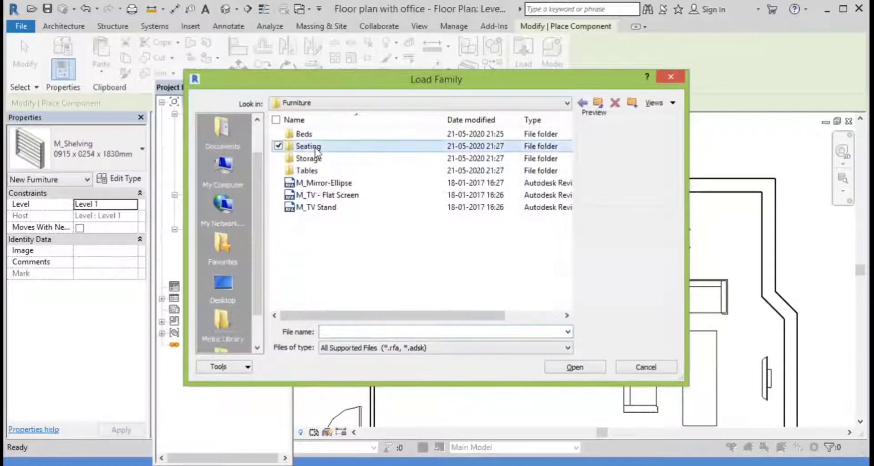
double_click(314, 146)
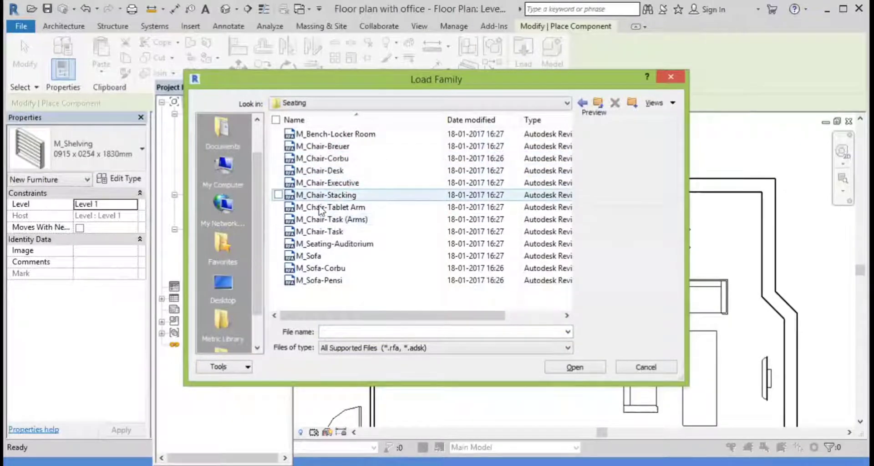
left_click(341, 244)
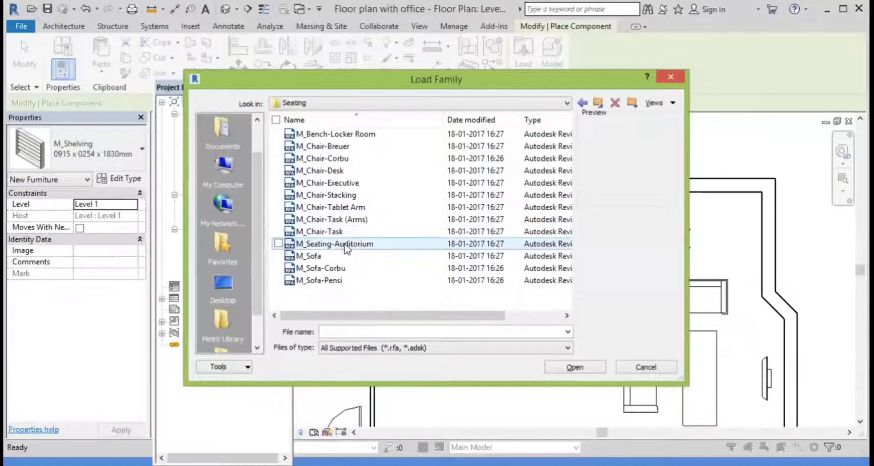
left_click(342, 220)
left_click(341, 219)
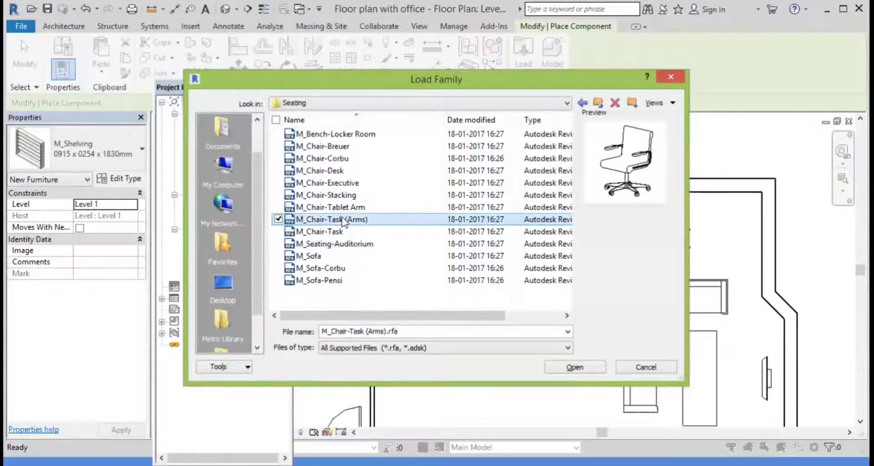
left_click(341, 207)
left_click(339, 183)
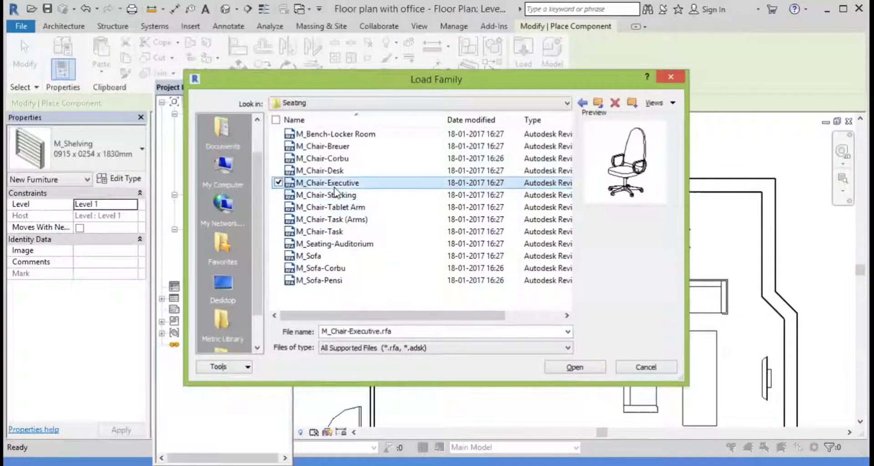
left_click(339, 195)
left_click(336, 183)
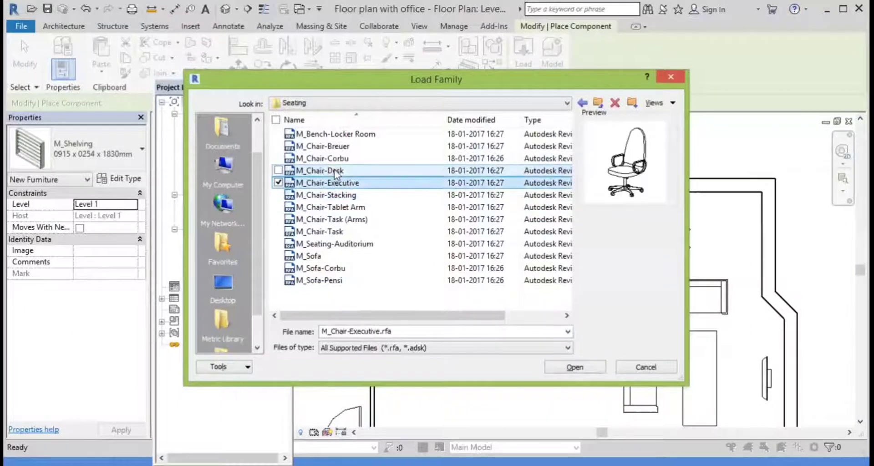
left_click(334, 170)
left_click(314, 158)
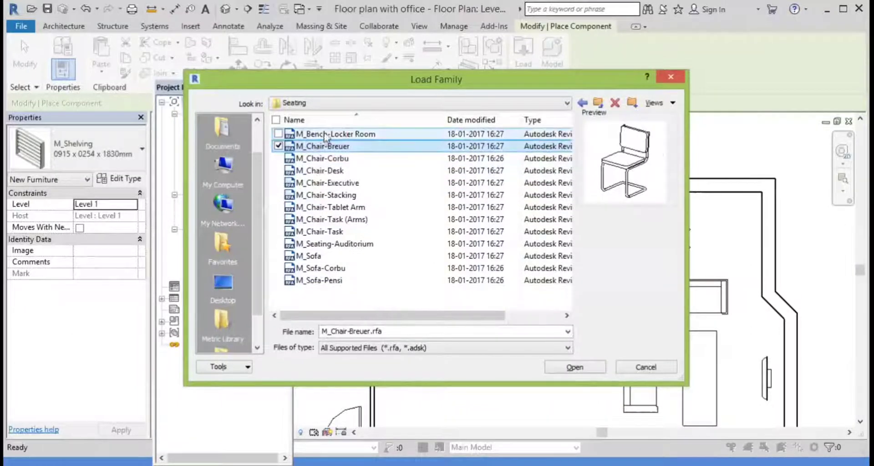
left_click(325, 133)
Compare M_Chair-Task with auditorium seating and the M_Sofa, Sofa-Corbu and Sofa-Pensi families.
left_click(332, 232)
left_click(335, 219)
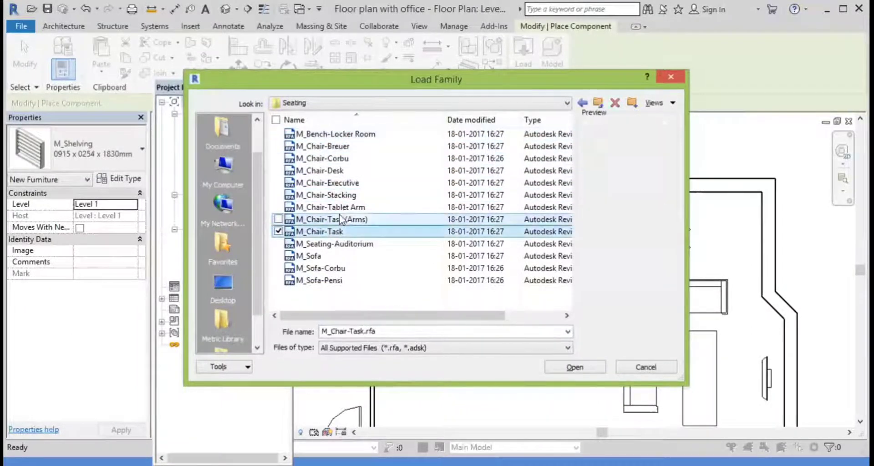
left_click(342, 232)
left_click(342, 246)
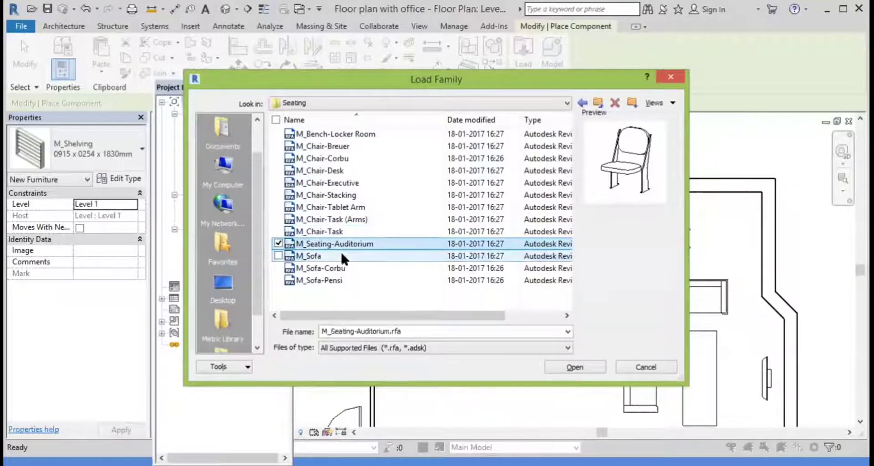
left_click(341, 255)
left_click(341, 244)
left_click(342, 256)
left_click(342, 268)
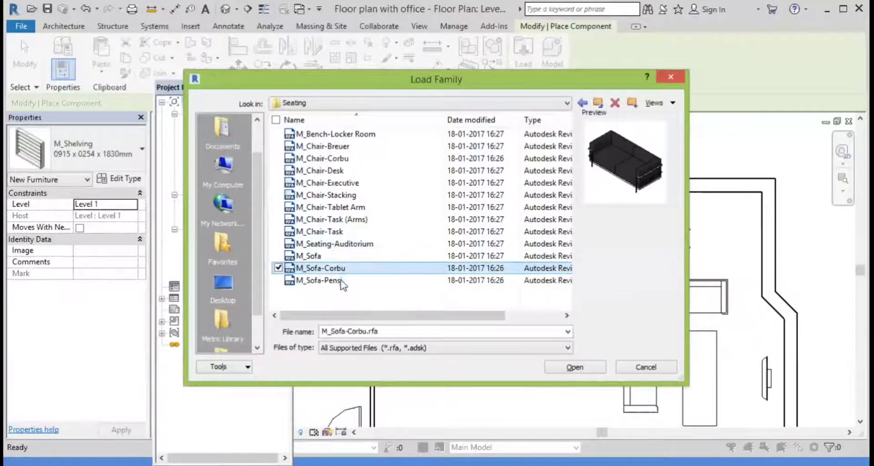
left_click(342, 280)
left_click(343, 268)
left_click(341, 244)
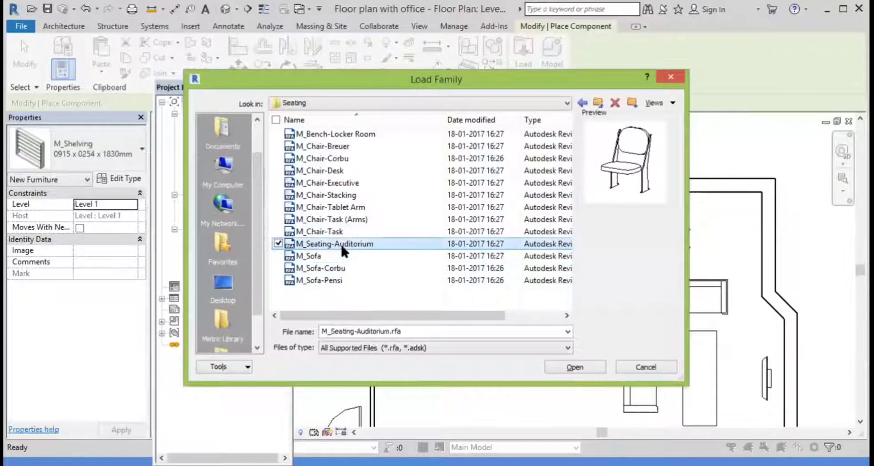
Select M_Chair-Task (Arms) and load it into the project.
left_click(345, 237)
left_click(347, 256)
left_click(345, 244)
left_click(347, 232)
left_click(346, 220)
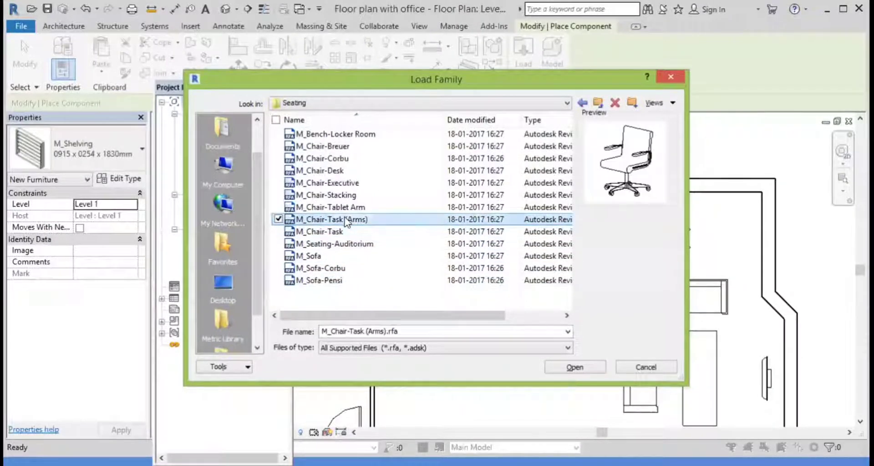
left_click(375, 245)
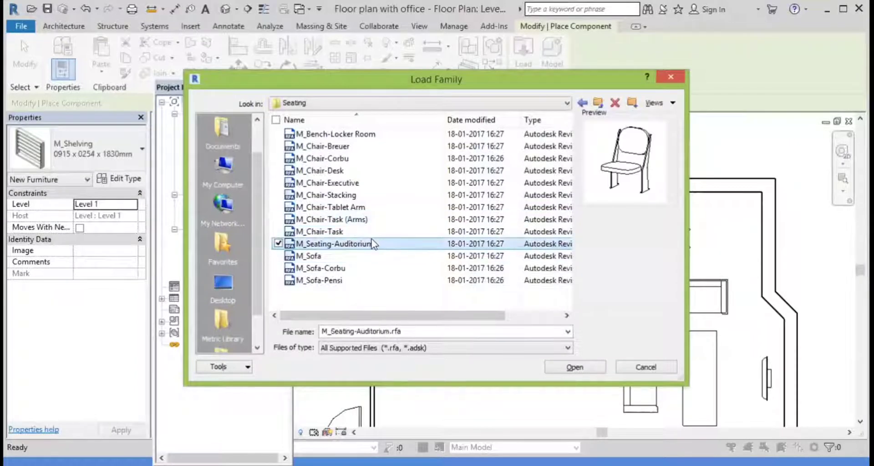
left_click(370, 233)
left_click(371, 220)
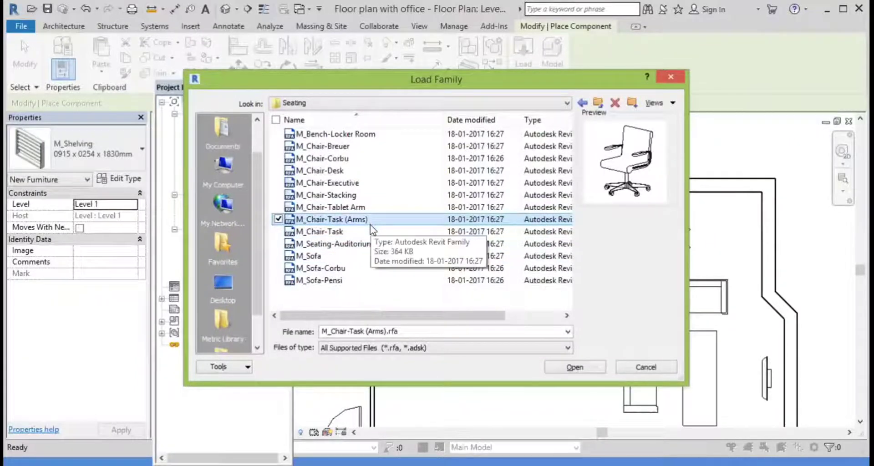
left_click(573, 368)
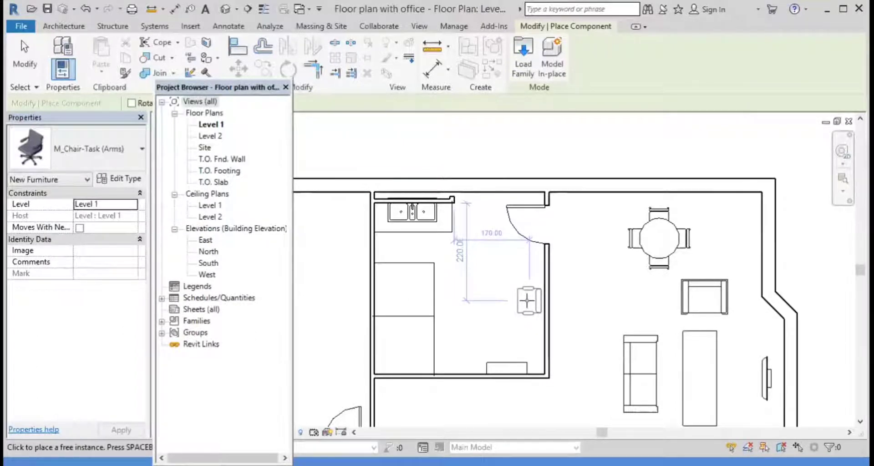
Place two M_Chair-Task (Arms) armchairs in the room near its right wall.
left_click(527, 303)
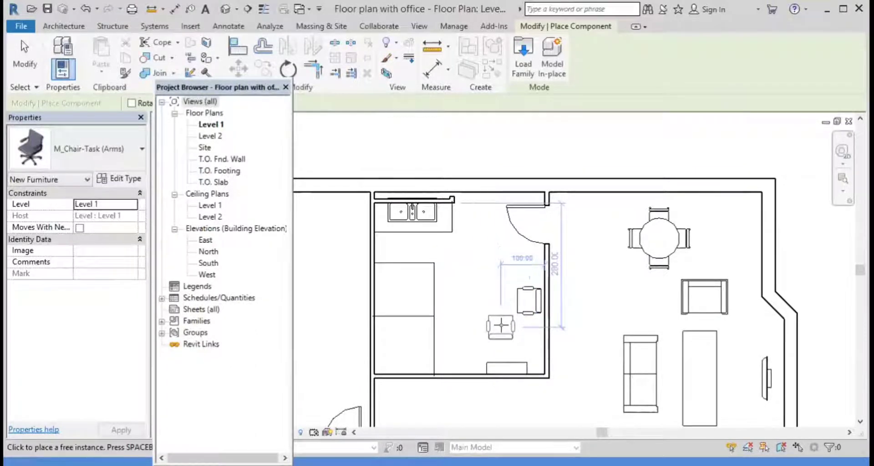
left_click(502, 325)
key("Escape")
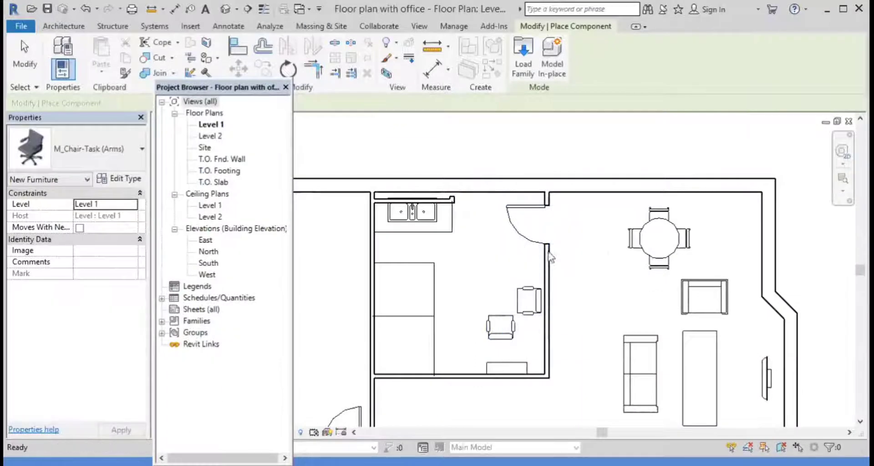
key("Escape")
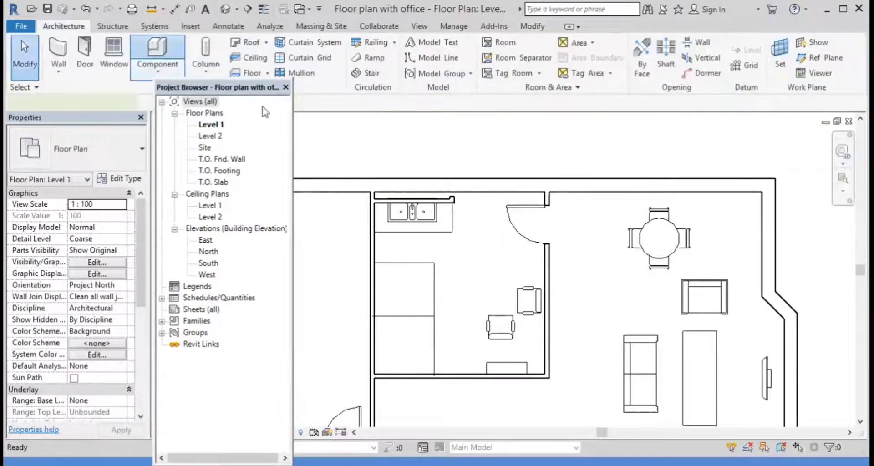
key("c")
key("m")
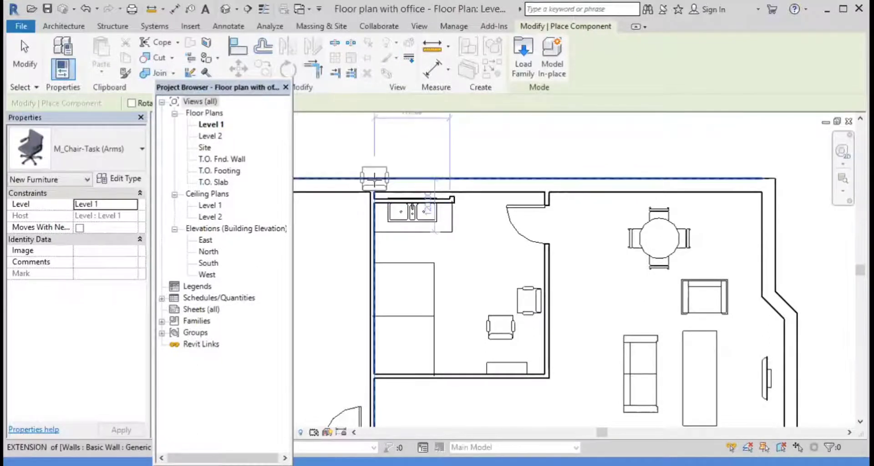
key("Escape")
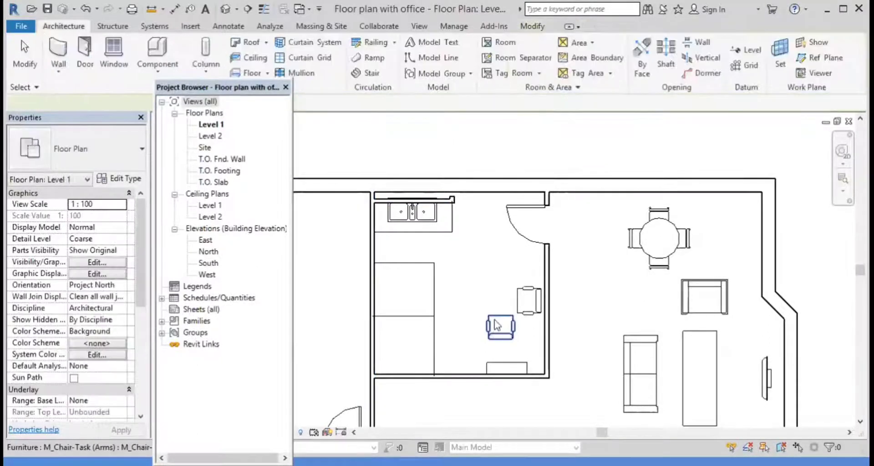
Move the second armchair directly below the first along the right wall.
left_click(493, 327)
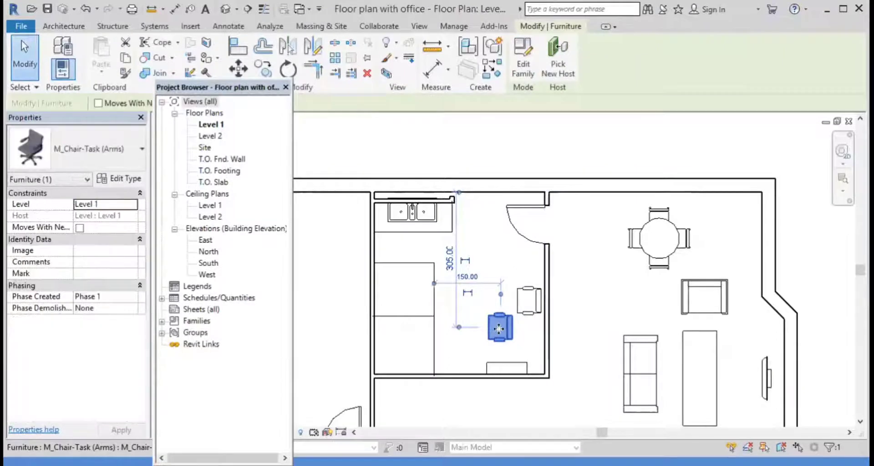
left_click_drag(527, 335, 529, 335)
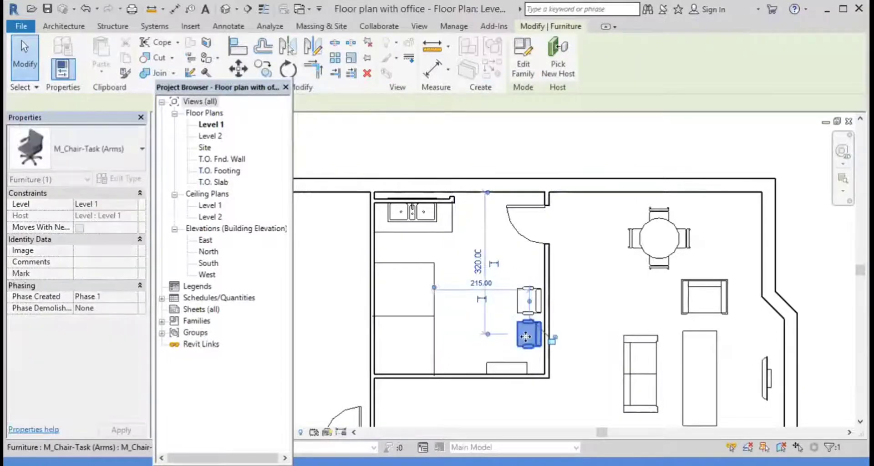
left_click(527, 423)
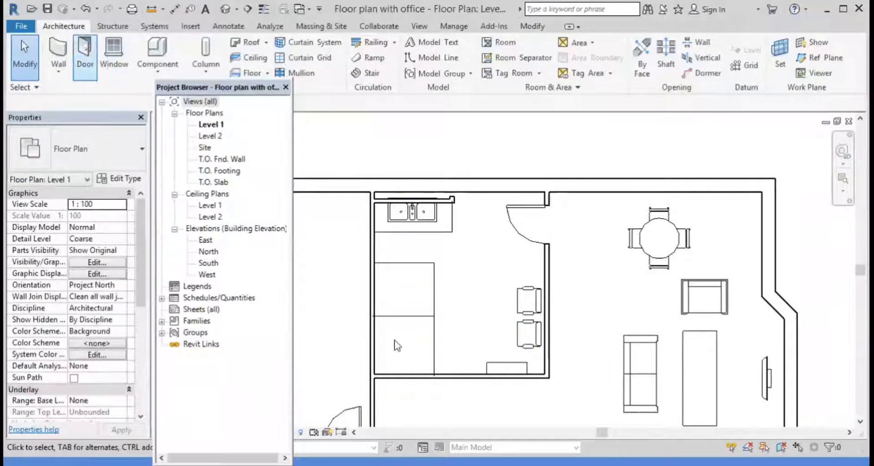
Load the M_Credenza family from the Furniture > Storage library.
scroll(530, 275, "down", 1)
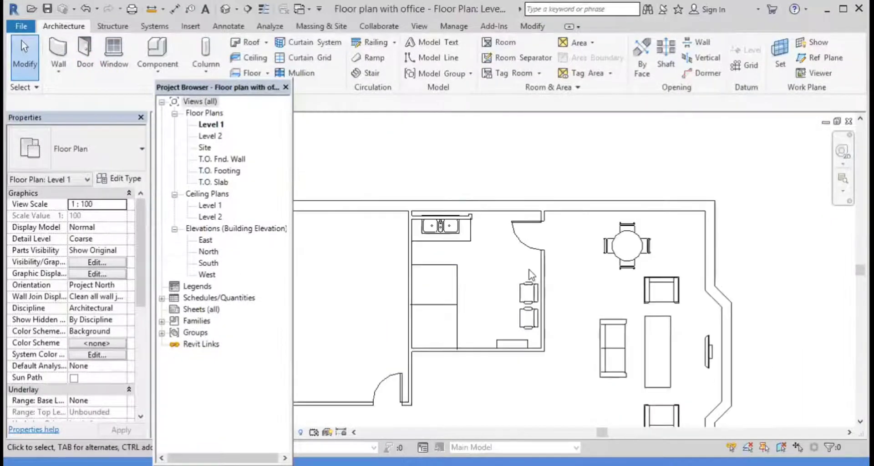
middle_click_drag(487, 316, 606, 293)
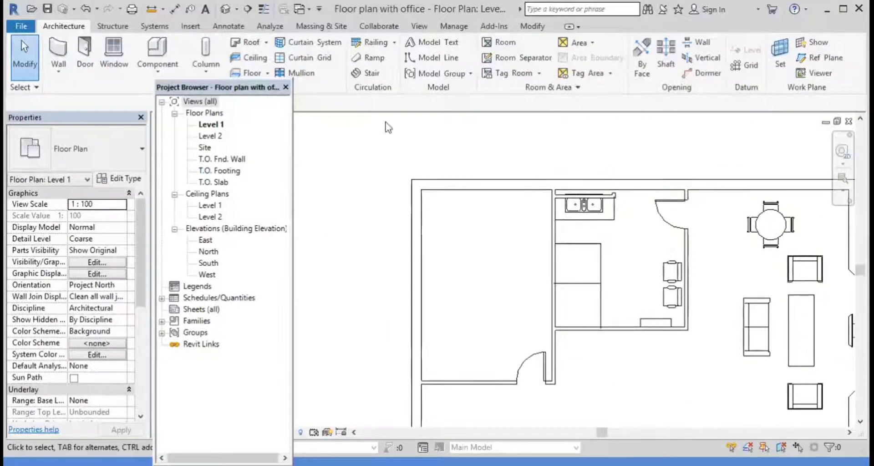
left_click(173, 41)
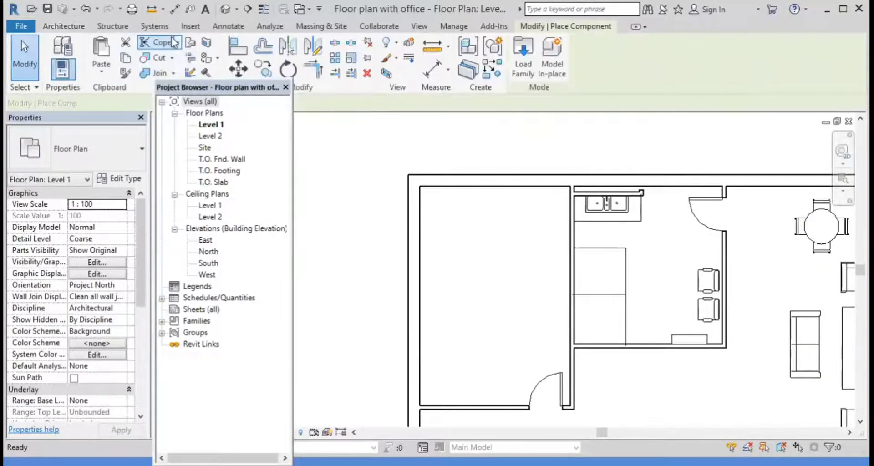
left_click(519, 68)
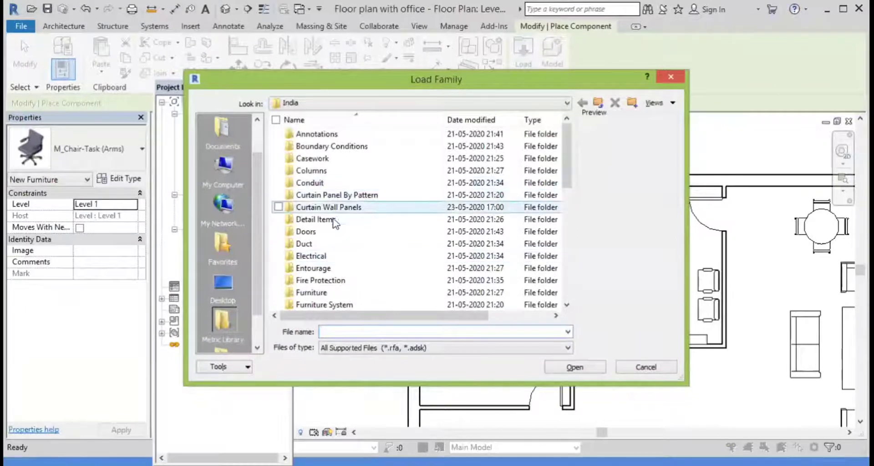
double_click(335, 294)
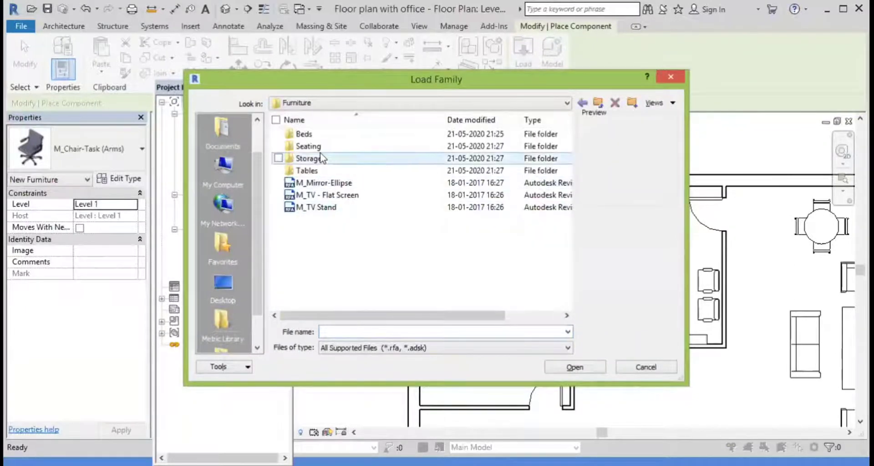
double_click(325, 161)
left_click(334, 158)
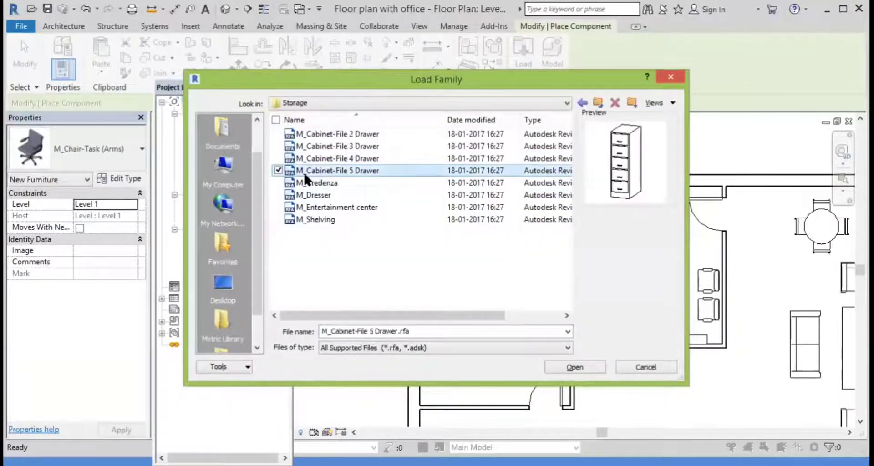
left_click(325, 196)
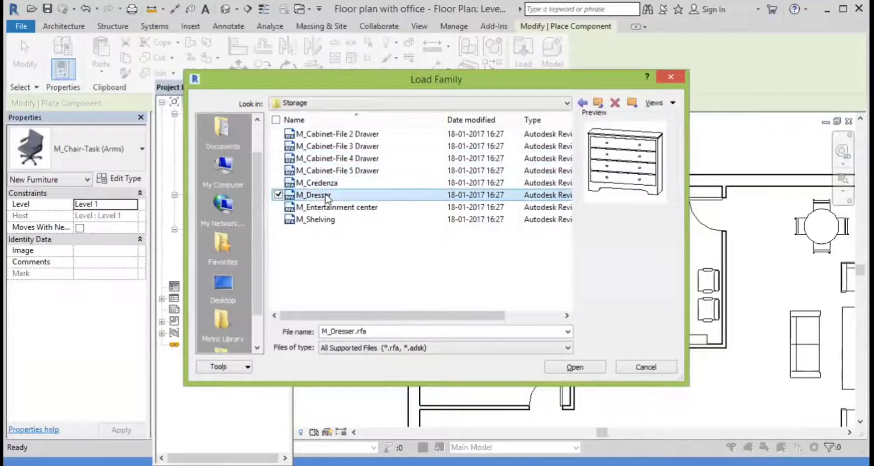
left_click(331, 208)
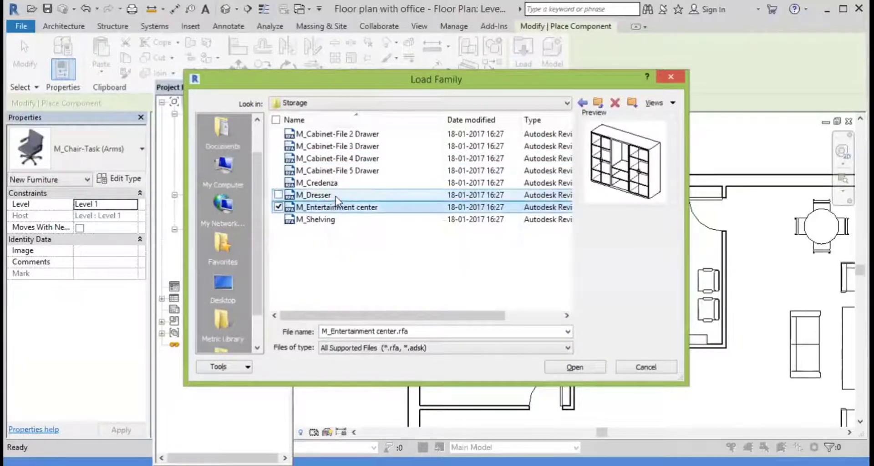
left_click(335, 195)
left_click(335, 183)
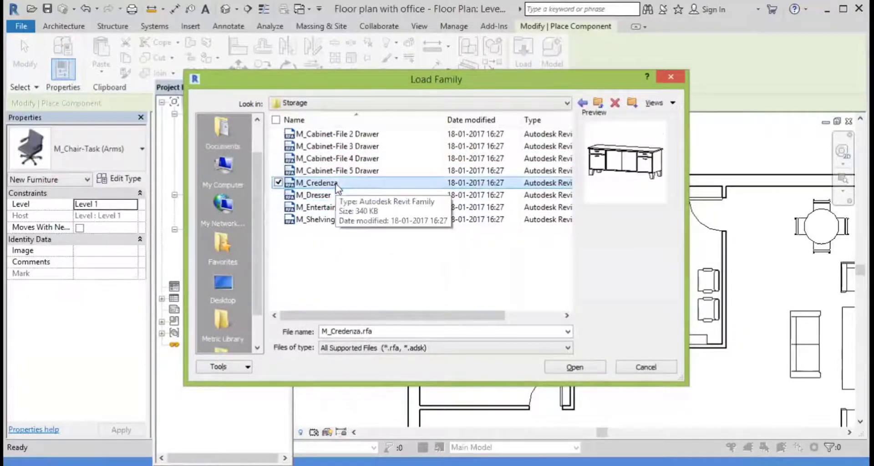
left_click(577, 366)
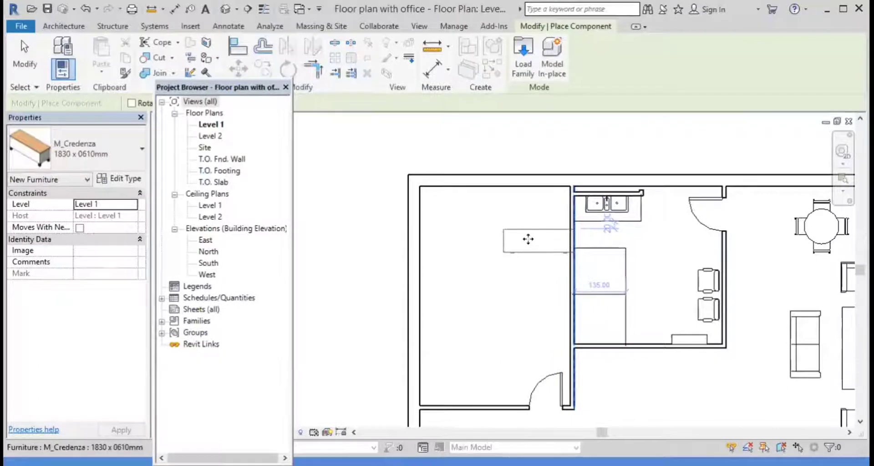
Place the credenza in the left room and shift it slightly left, away from the wall.
left_click(528, 239)
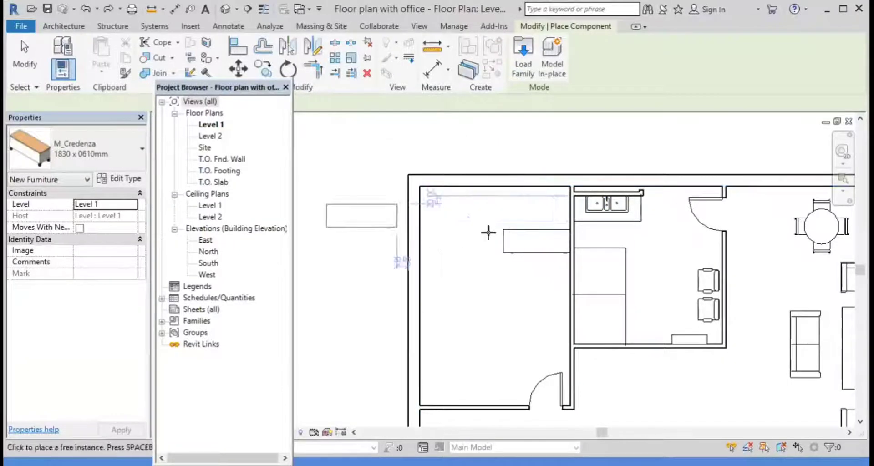
key("Escape")
left_click(504, 243)
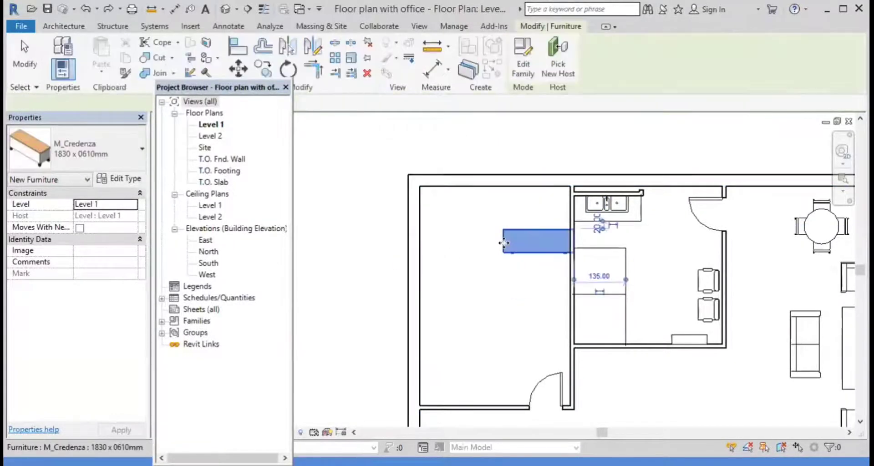
left_click_drag(504, 242, 493, 242)
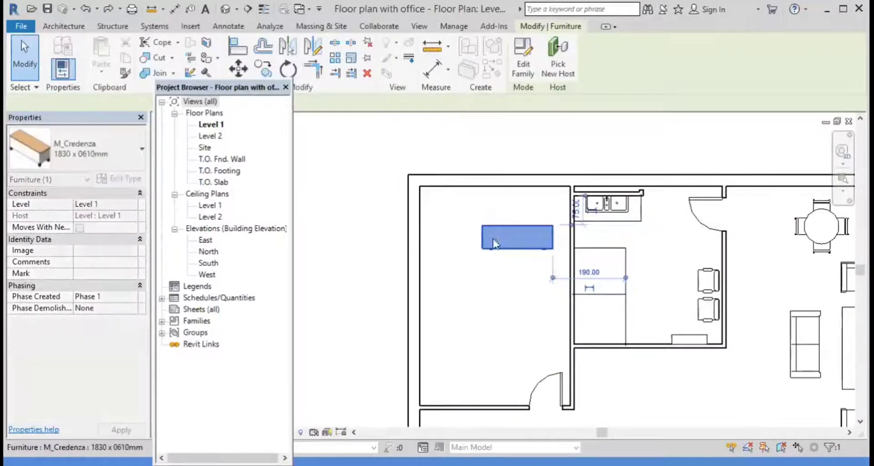
key("Escape")
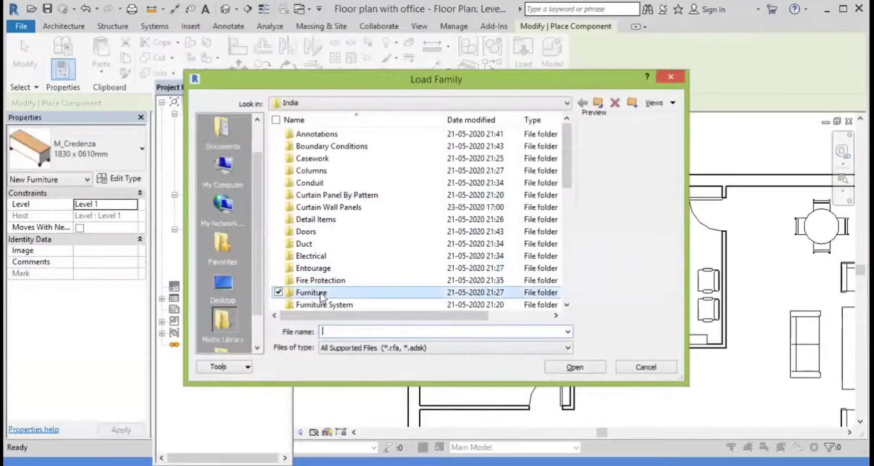
Compare the Furniture > Seating families and load M_Chair-Executive.
double_click(324, 292)
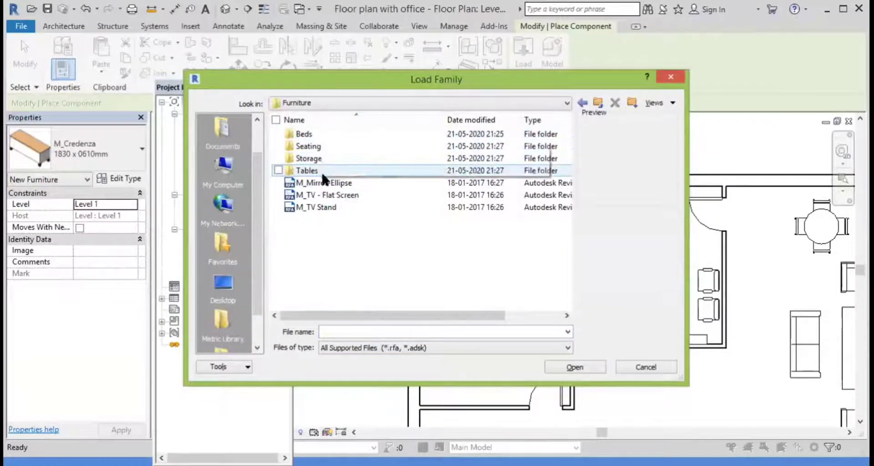
left_click(321, 149)
double_click(322, 147)
left_click(331, 182)
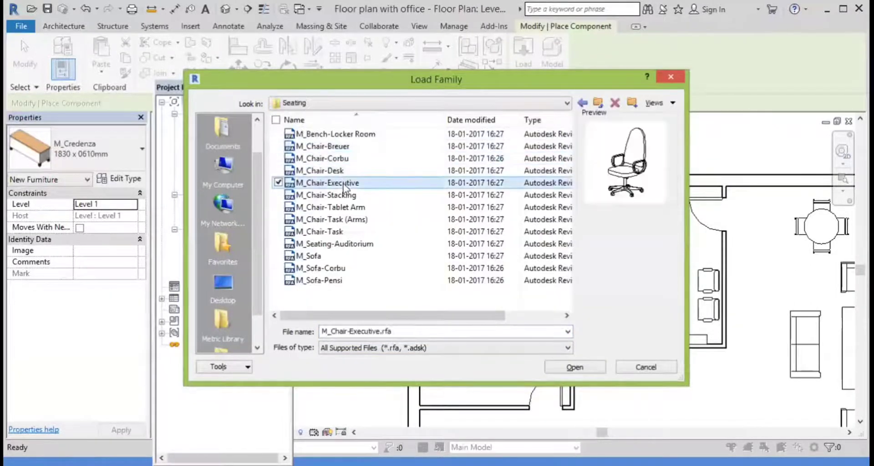
left_click(346, 195)
left_click(347, 171)
left_click(345, 159)
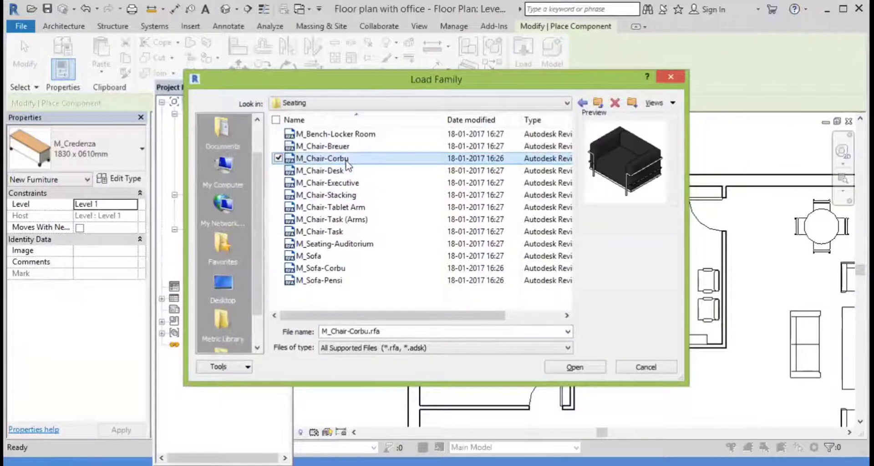
left_click(347, 146)
left_click(354, 171)
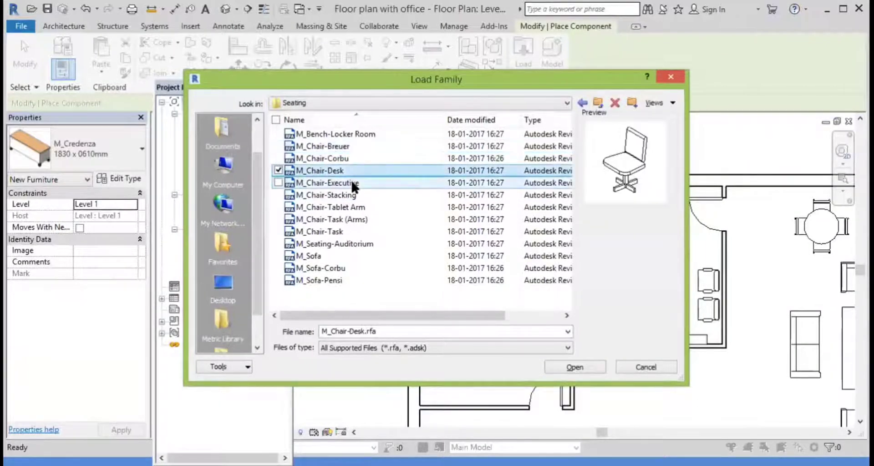
left_click(353, 183)
left_click(354, 196)
left_click(352, 206)
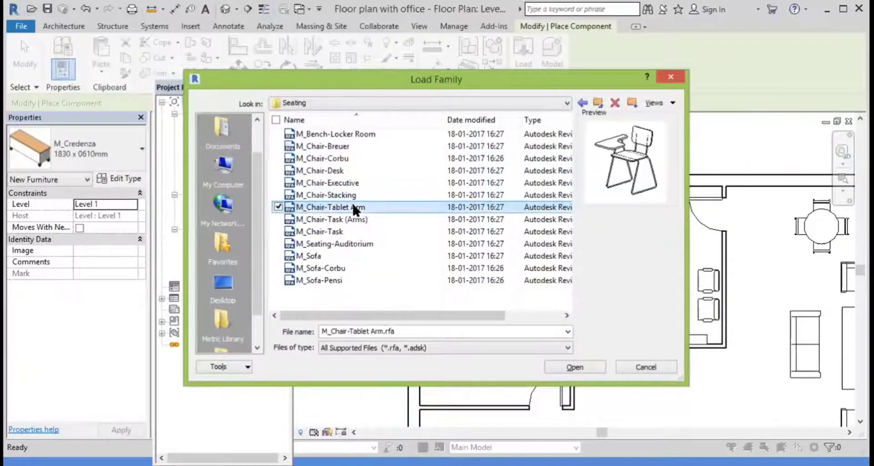
left_click(354, 219)
left_click(353, 231)
left_click(353, 244)
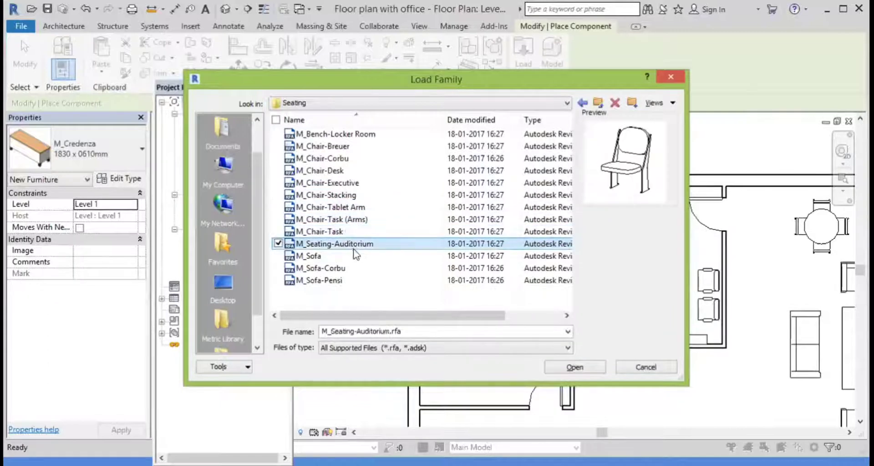
left_click(355, 269)
left_click(354, 280)
left_click(346, 170)
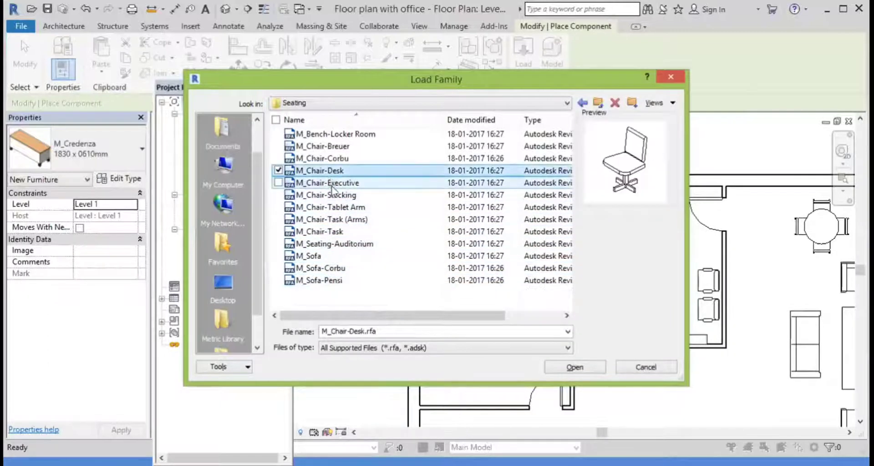
left_click(337, 183)
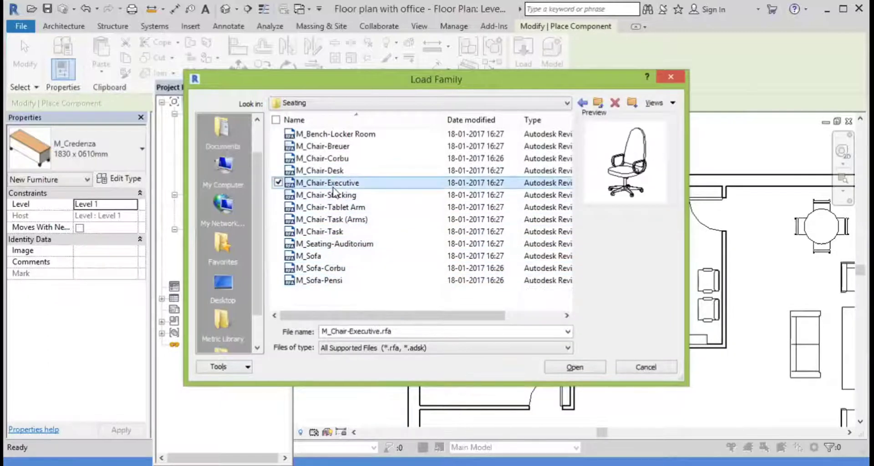
left_click(561, 370)
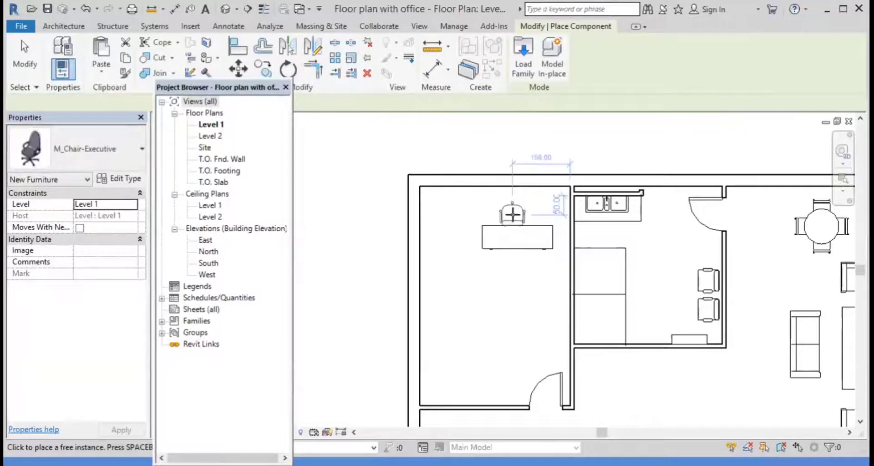
Place one executive chair just above the credenza.
left_click(513, 213)
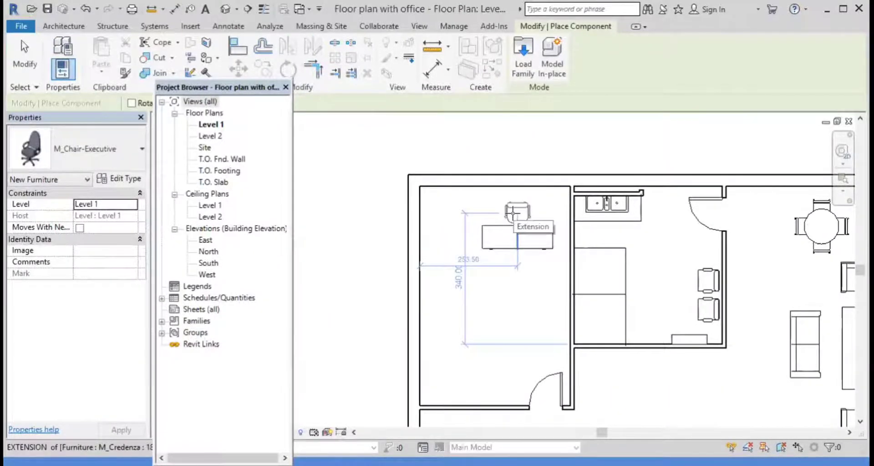
left_click(512, 213)
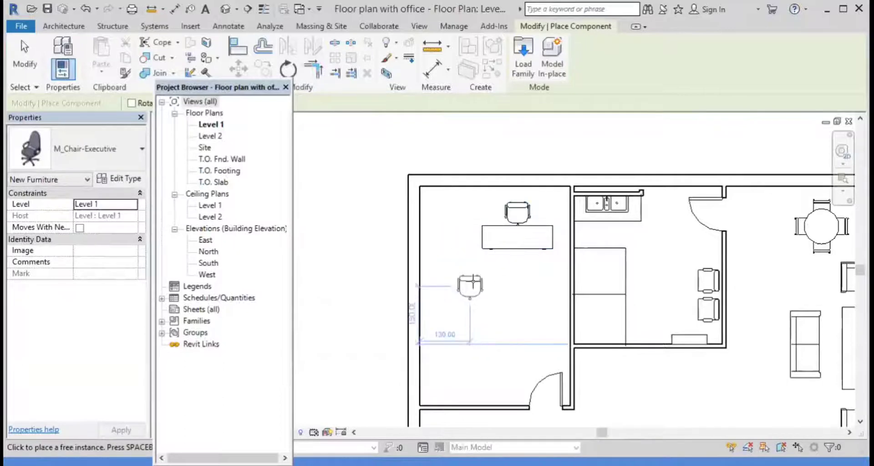
key("Escape")
key("Escape")
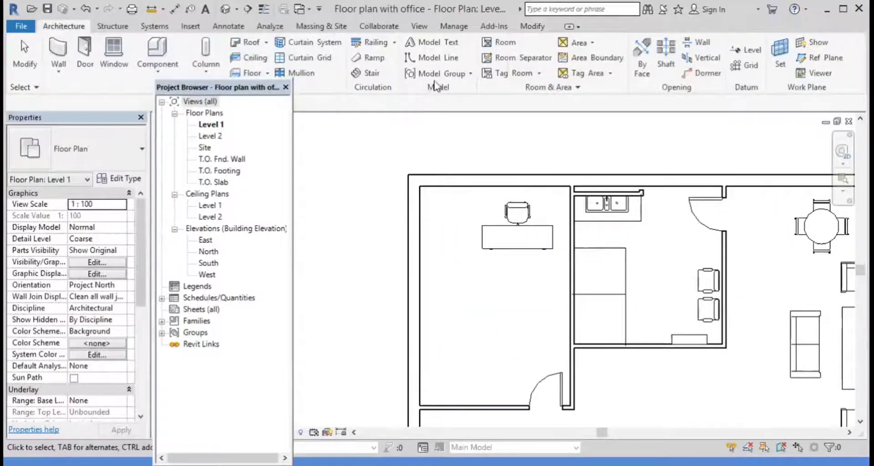
Load the M_Table-Ellipse family from the Furniture > Tables library.
left_click(155, 55)
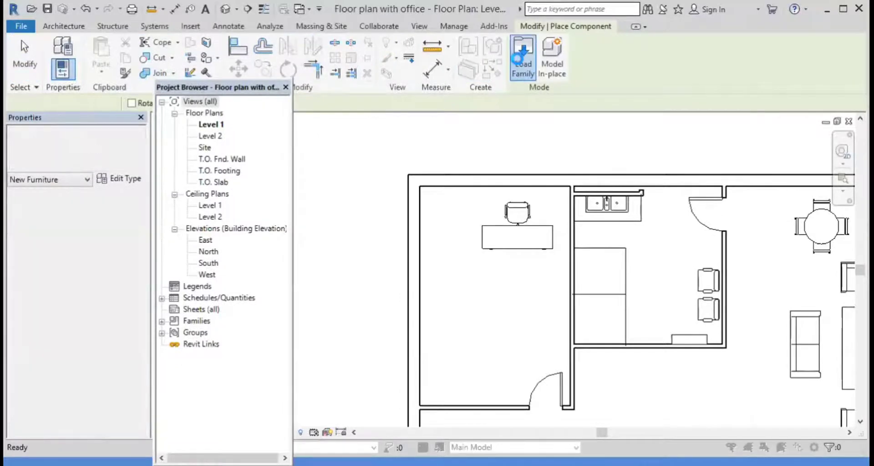
left_click(517, 59)
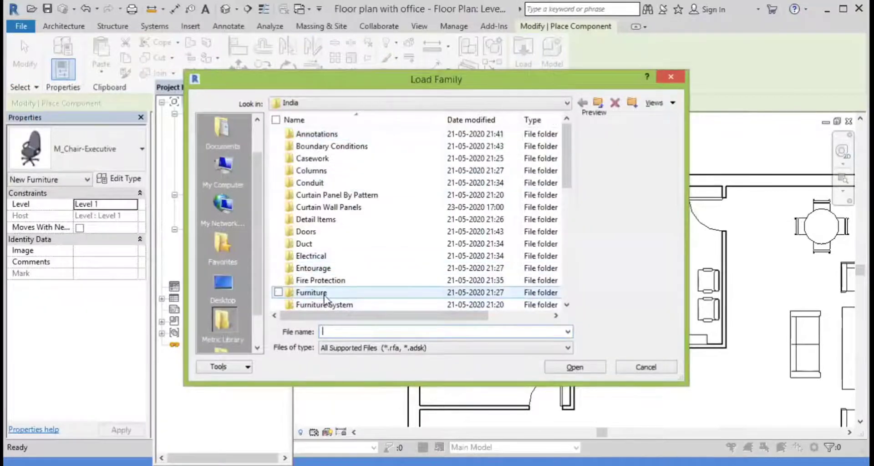
double_click(319, 293)
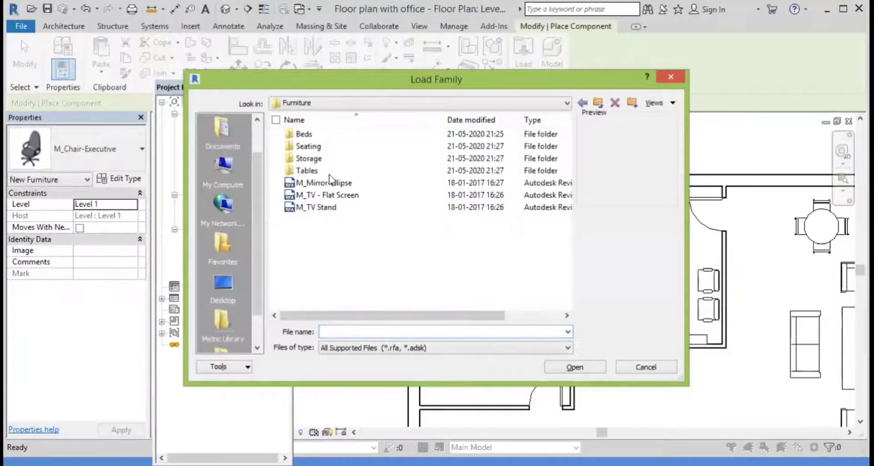
double_click(332, 147)
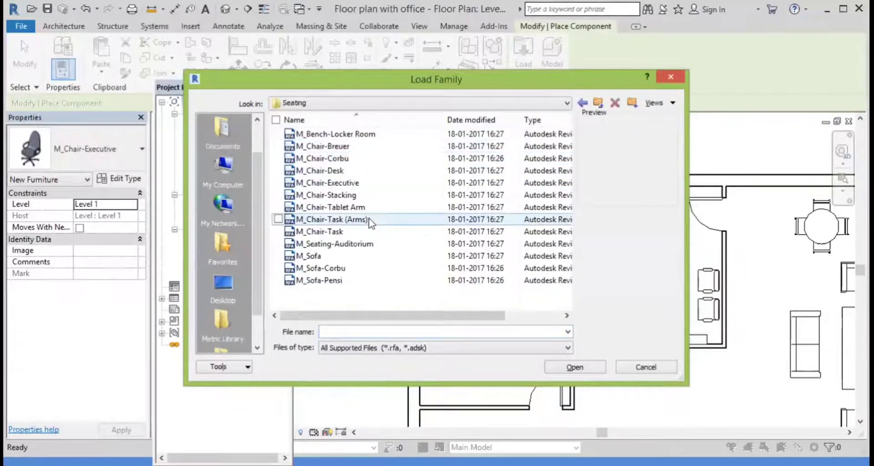
left_click(370, 221)
left_click(335, 244)
left_click(585, 105)
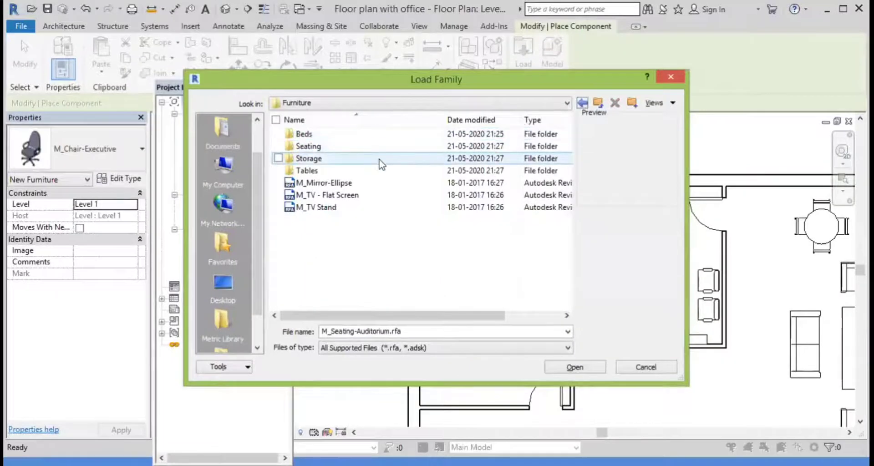
double_click(381, 171)
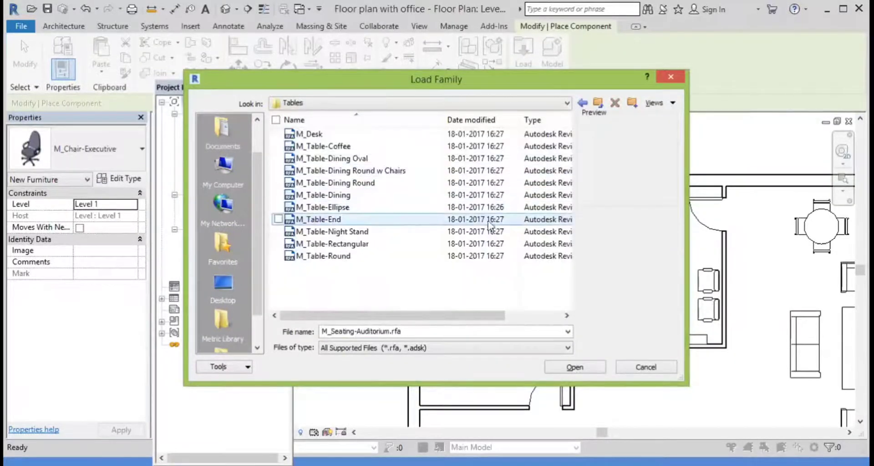
left_click(449, 219)
left_click(477, 244)
left_click(476, 234)
left_click(477, 253)
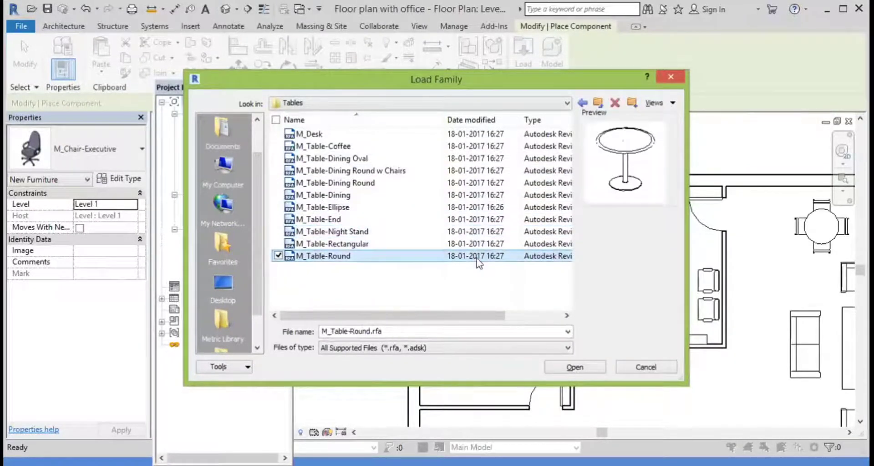
left_click(475, 231)
left_click(468, 209)
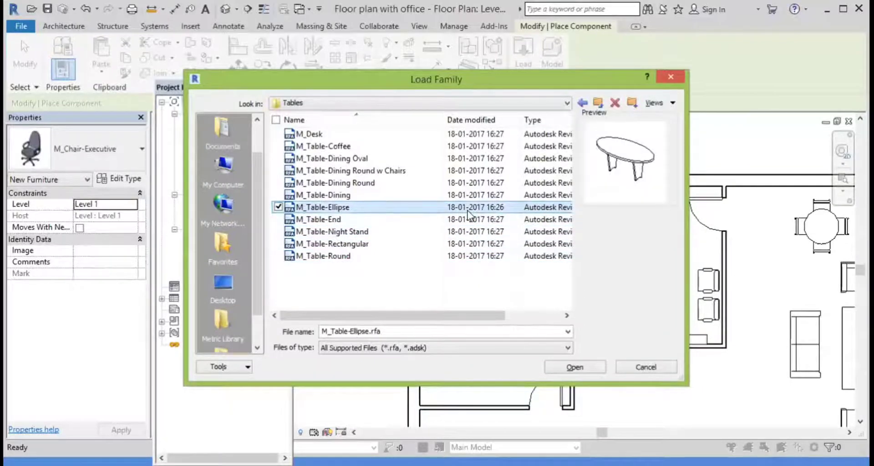
left_click(575, 368)
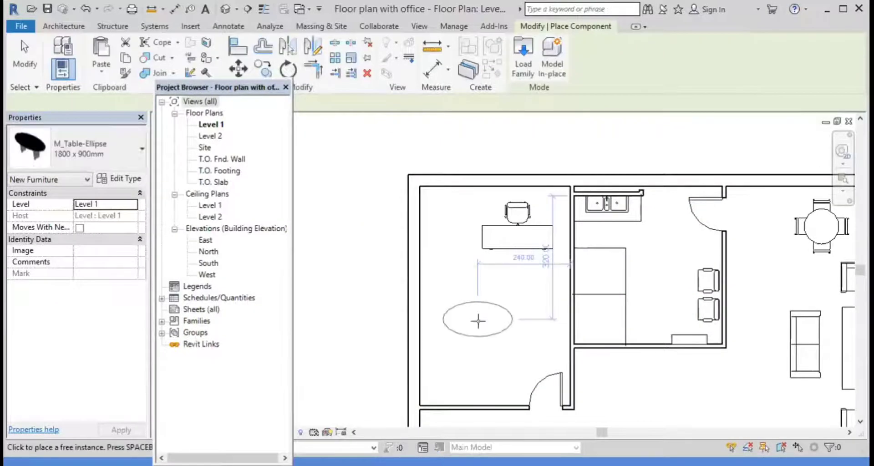
Rotate the elliptical table upright and place it in the lower part of the left room.
key("space")
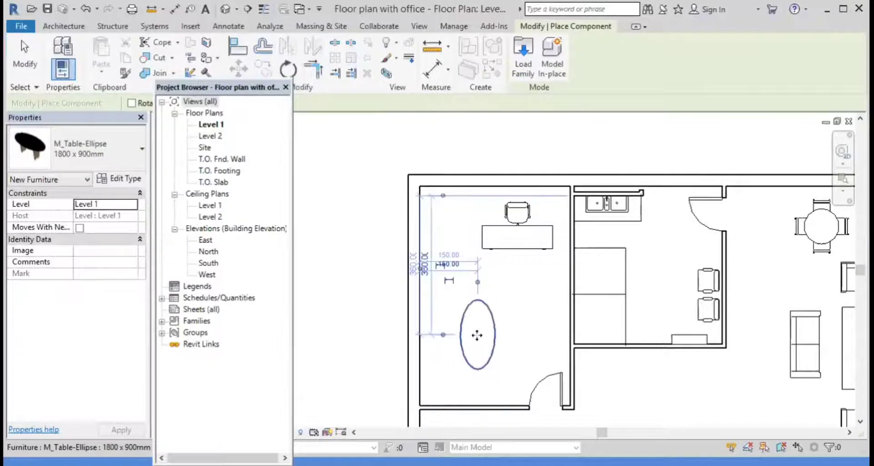
left_click(492, 323)
key("Escape")
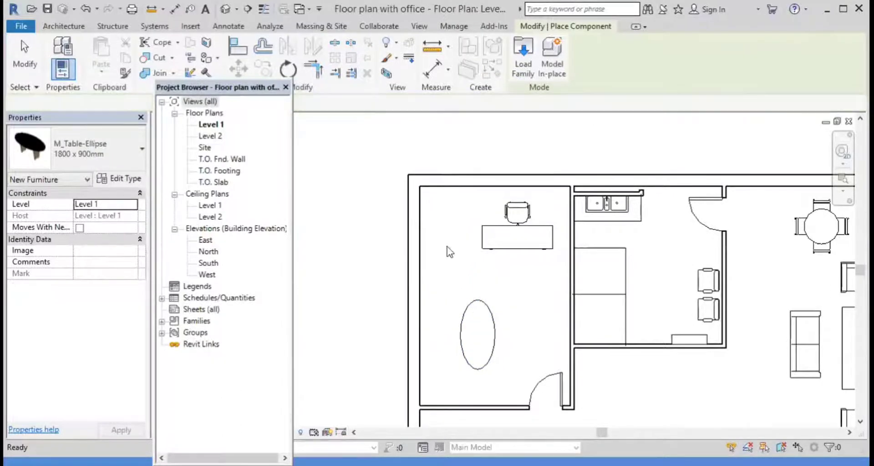
key("Escape")
left_click(154, 51)
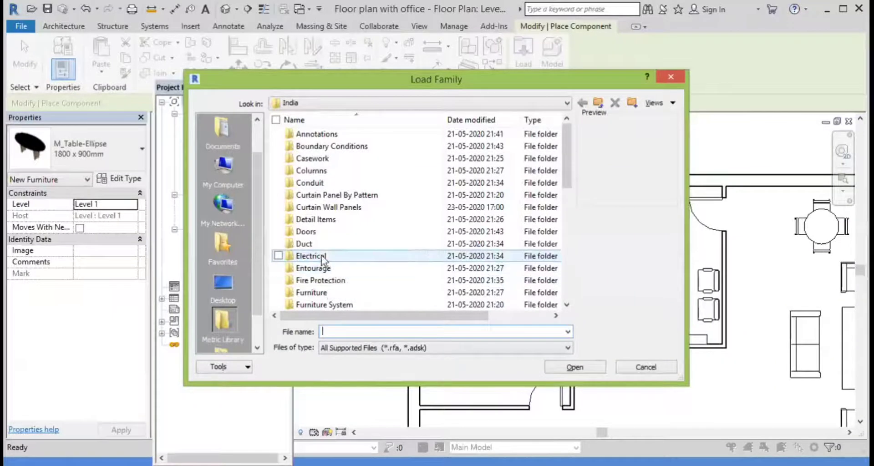
Load the M_Sofa-Pensi family from the Furniture > Seating library.
double_click(313, 293)
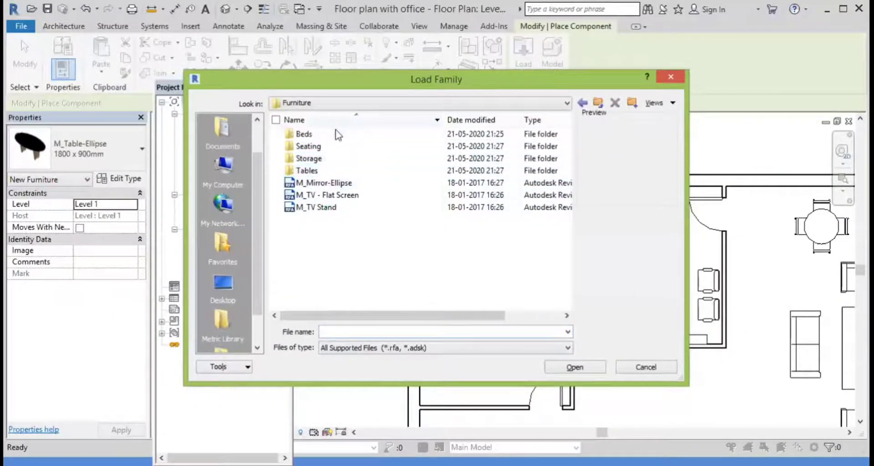
double_click(336, 134)
left_click(386, 182)
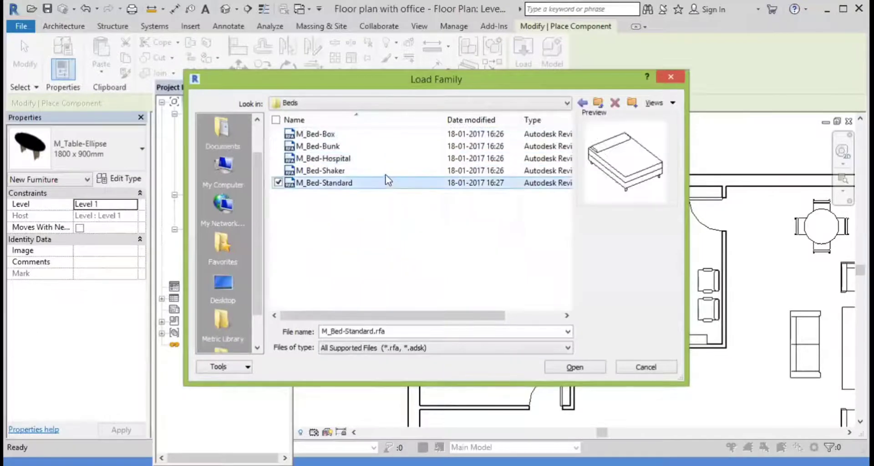
left_click(384, 170)
left_click(383, 158)
left_click(384, 147)
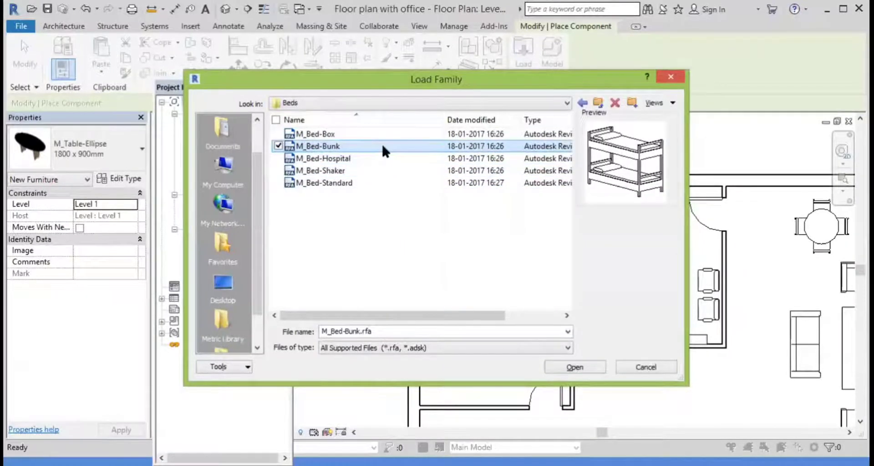
left_click(381, 135)
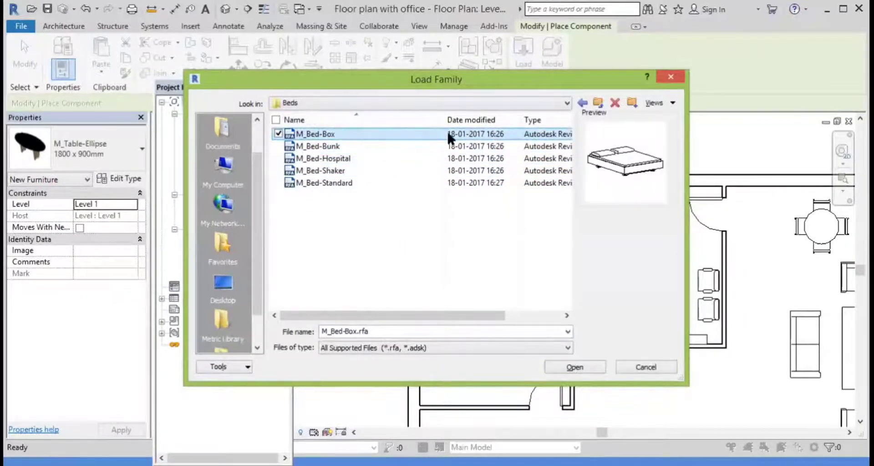
left_click(582, 102)
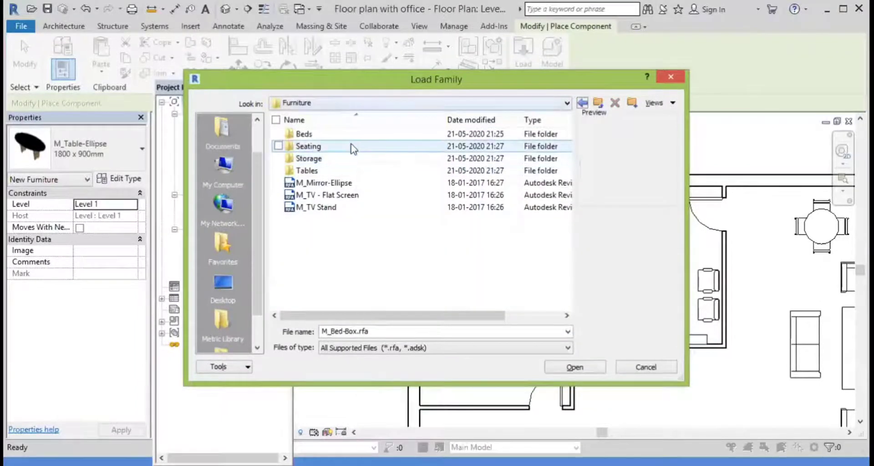
double_click(352, 145)
left_click(326, 267)
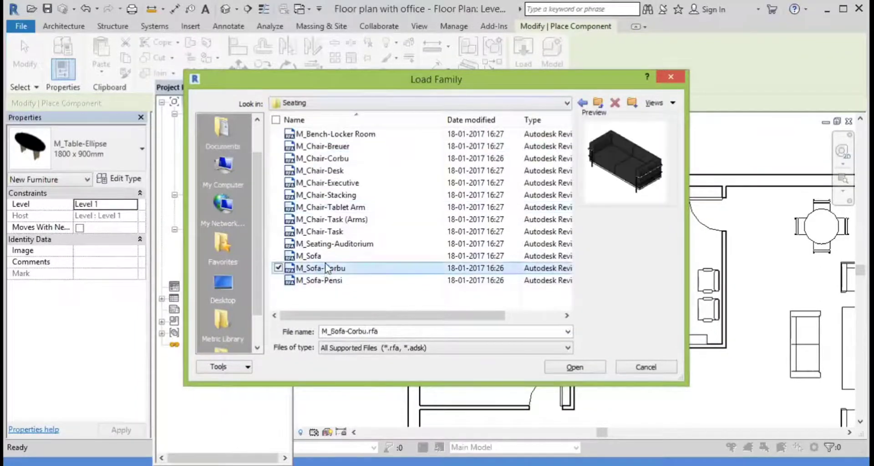
left_click(326, 268)
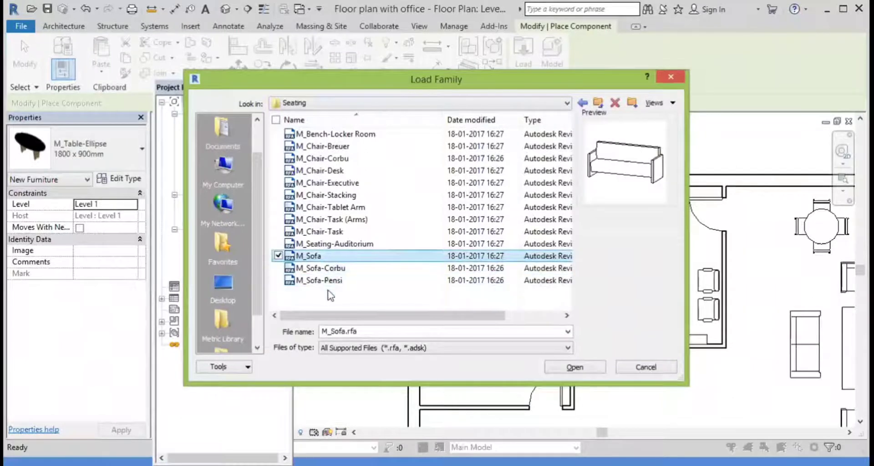
left_click(341, 281)
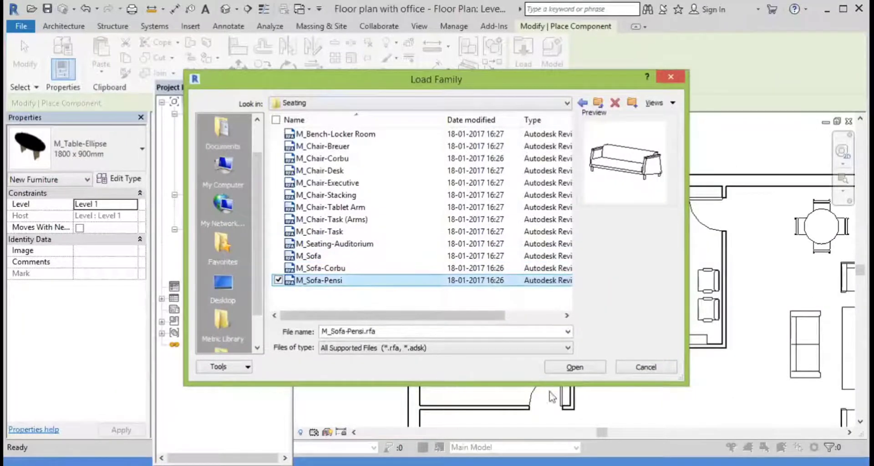
left_click(566, 369)
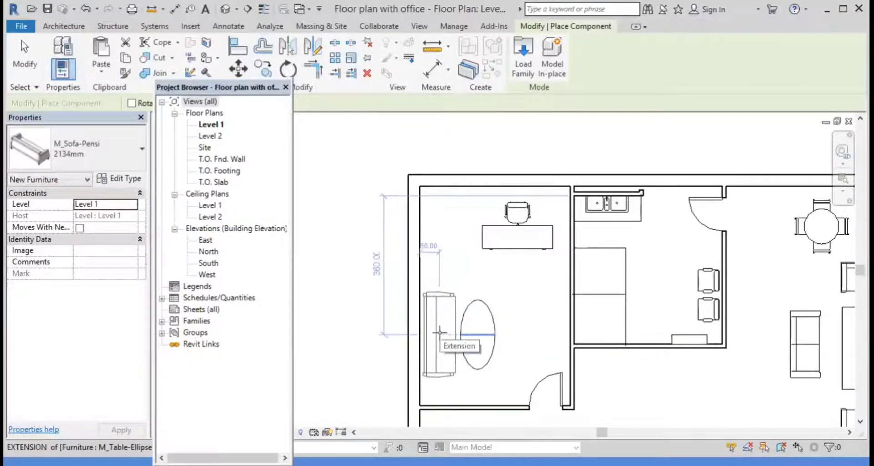
Place the Pensi sofa along the left office wall and nudge the elliptical table beside it.
left_click(440, 333)
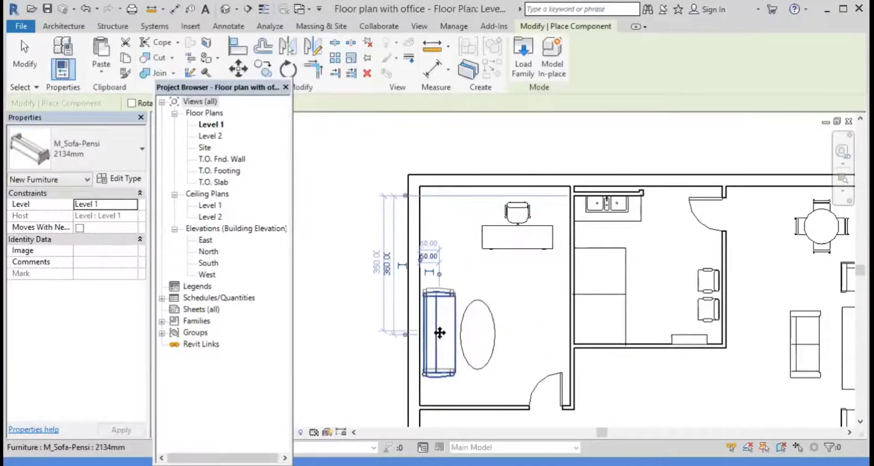
key("Escape")
key("Escape")
left_click(489, 337)
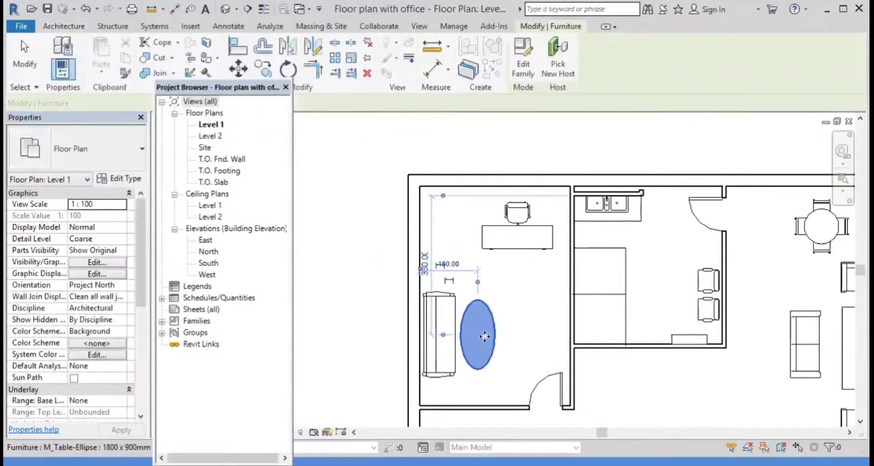
left_click_drag(498, 339, 487, 336)
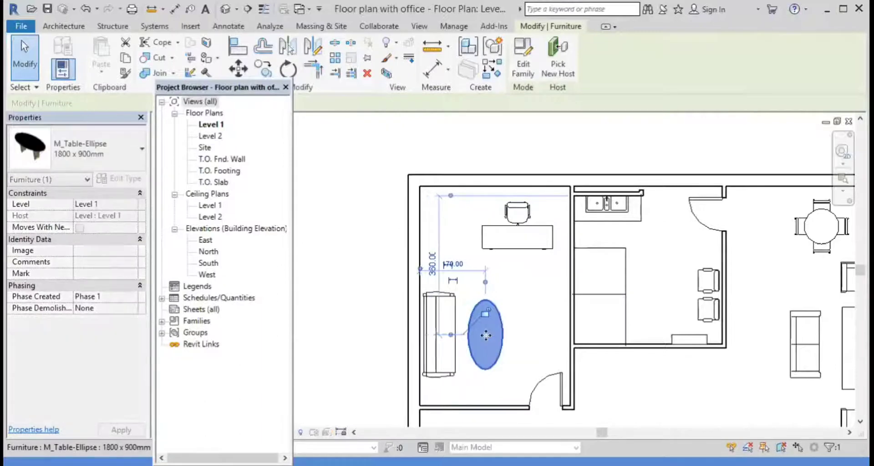
left_click(505, 285)
scroll(543, 304, "down", 2)
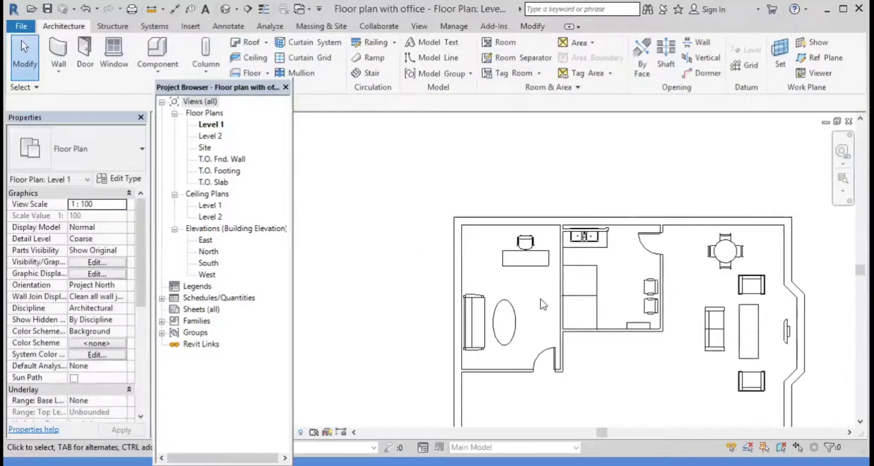
Compare the Furniture > Storage cabinets and load the 0380 x 0457mm M_Cabinet-File 4 Drawer.
left_click(157, 52)
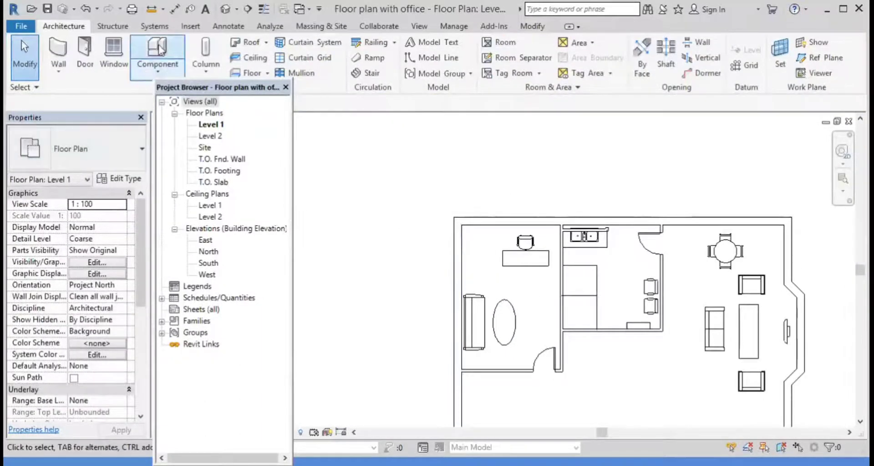
left_click(523, 57)
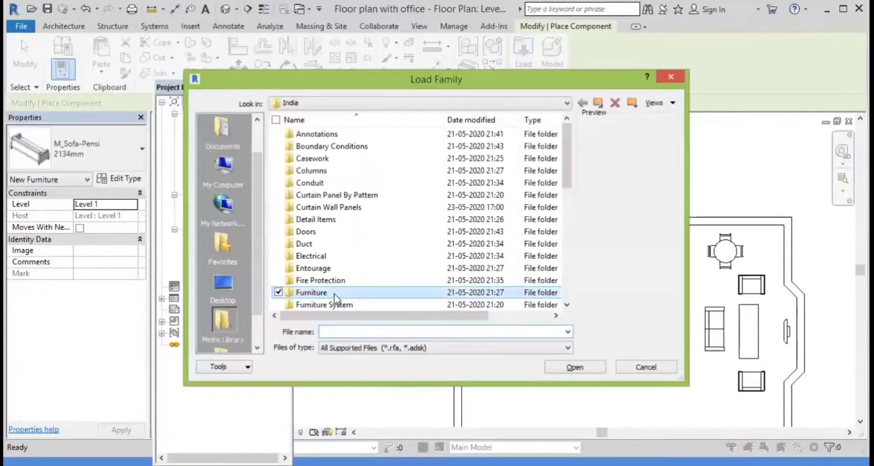
double_click(334, 293)
double_click(318, 160)
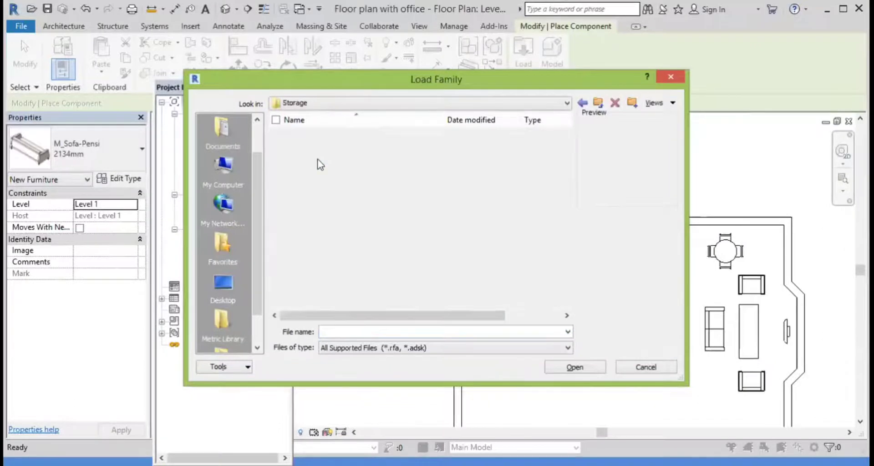
left_click(342, 206)
left_click(341, 196)
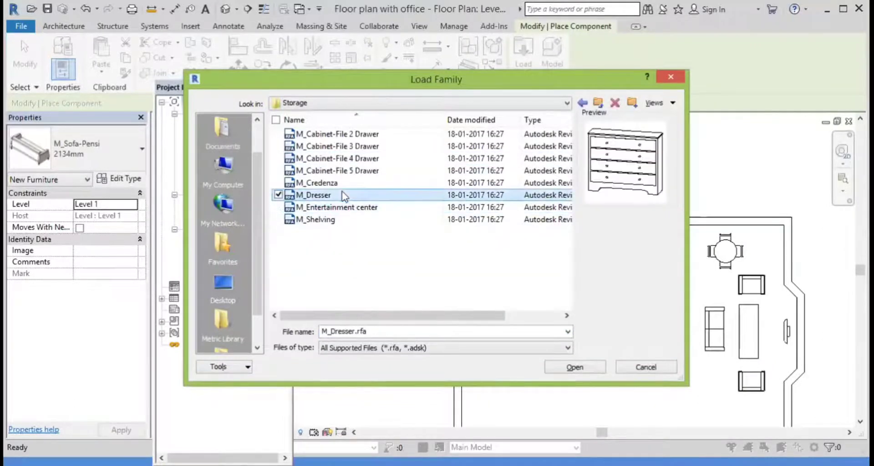
left_click(349, 205)
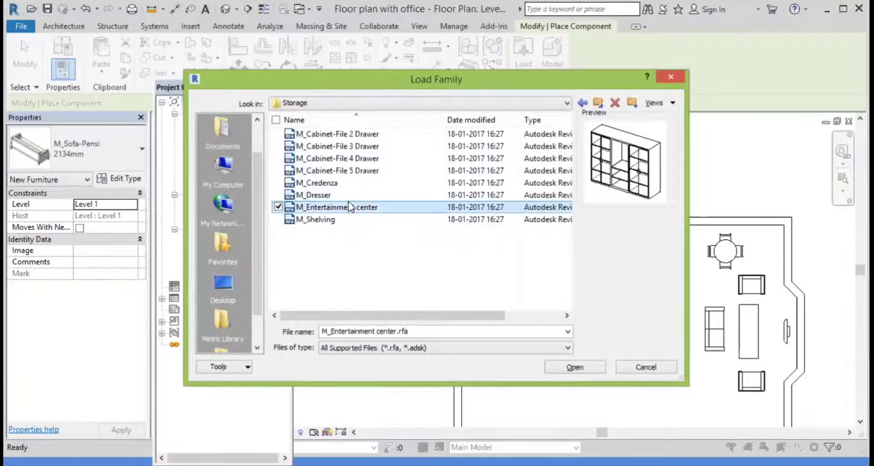
left_click(353, 171)
left_click(359, 160)
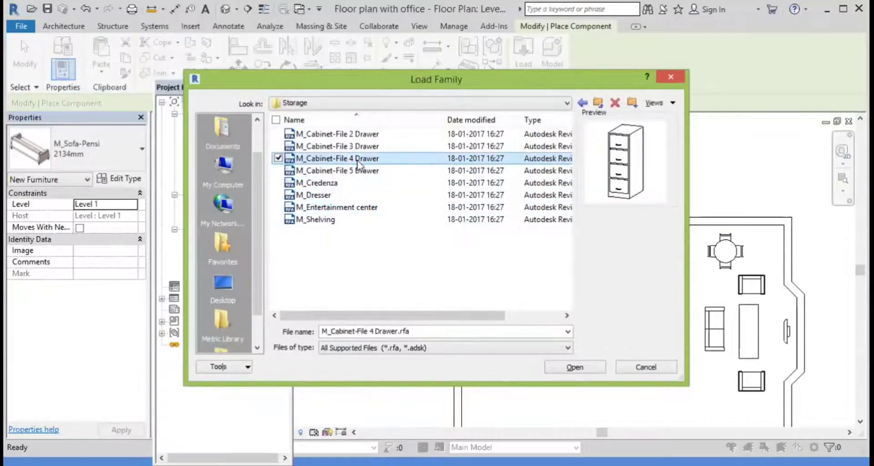
left_click(360, 146)
left_click(368, 172)
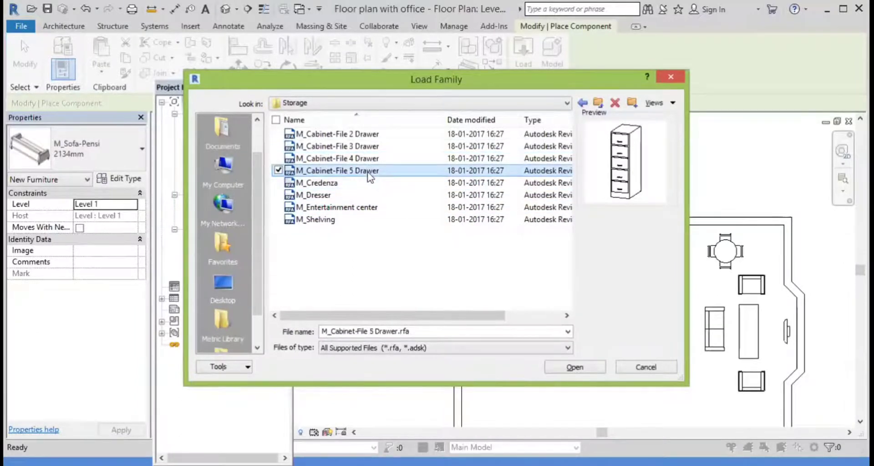
key("Up")
left_click(605, 367)
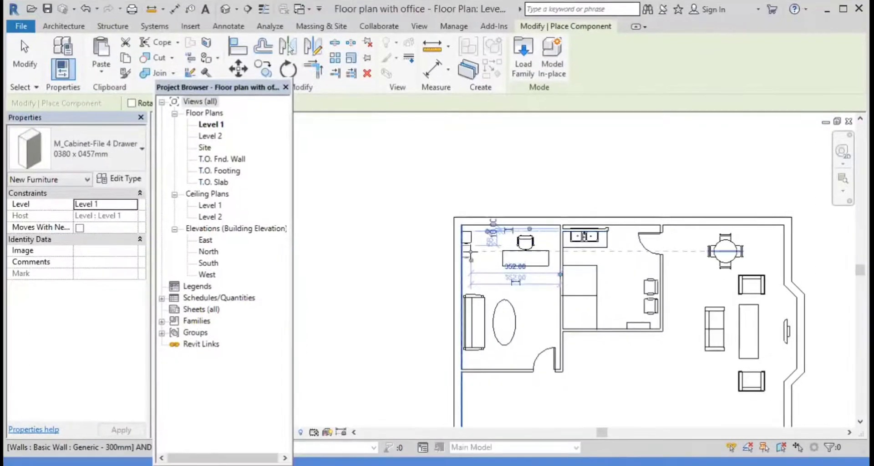
Place three 4-drawer file cabinets: top-left corner, left wall, and right wall of the office.
left_click(469, 237)
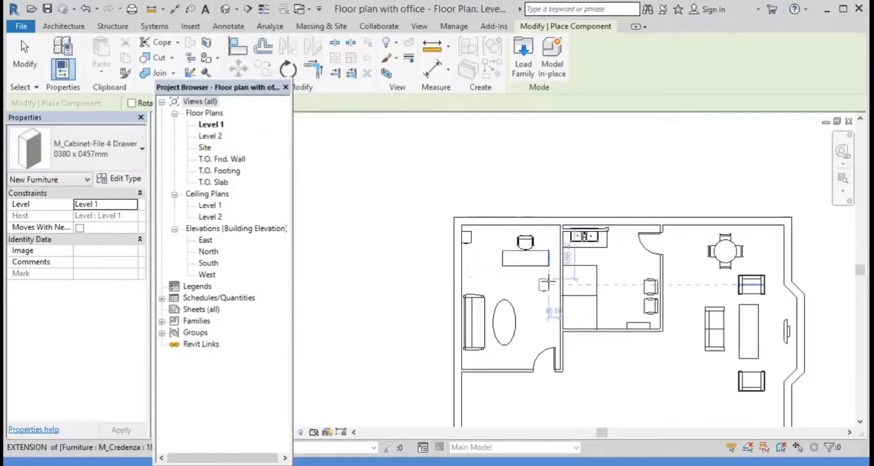
left_click(470, 262)
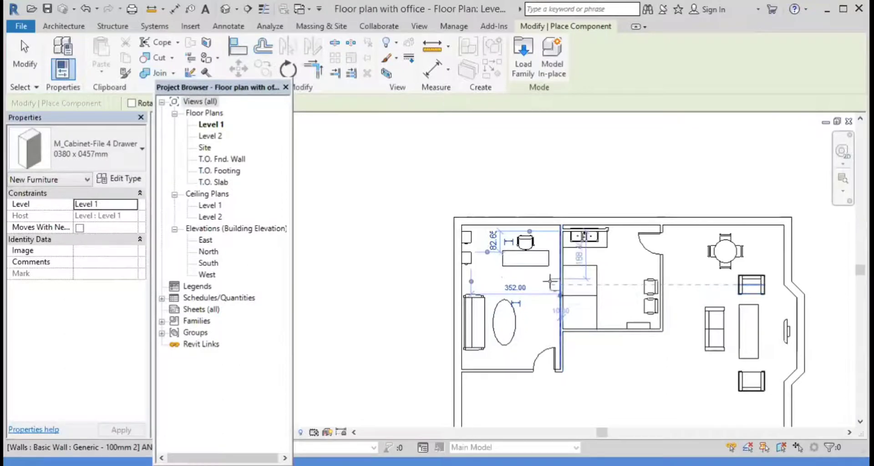
left_click(548, 283)
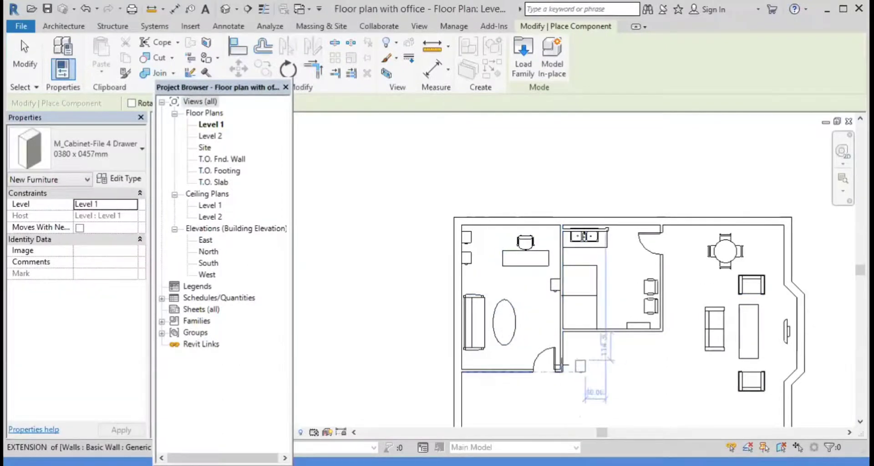
key("Escape")
key("Escape")
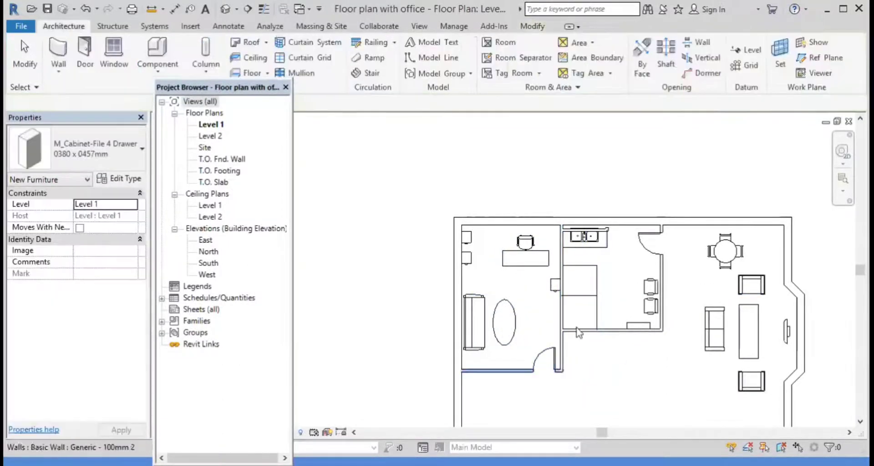
Zoom out to the whole plan and start an architectural wall of type Generic - 300mm.
scroll(591, 324, "down", 3)
middle_click_drag(634, 312, 581, 333)
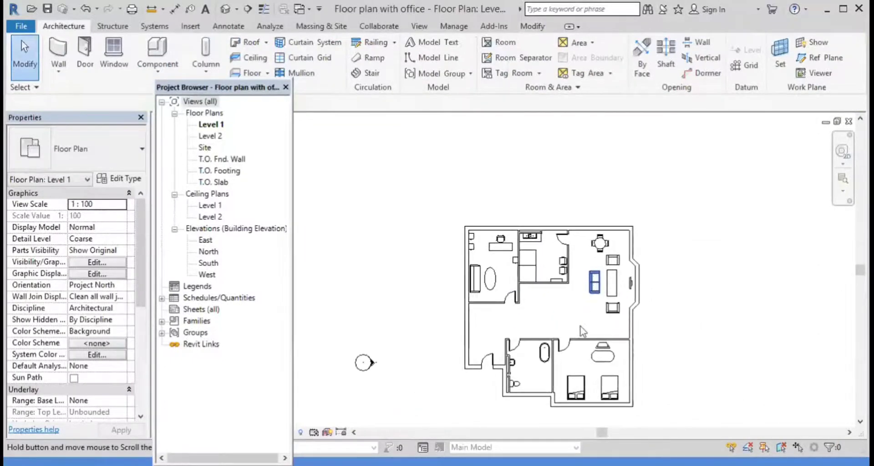
scroll(581, 335, "up", 2)
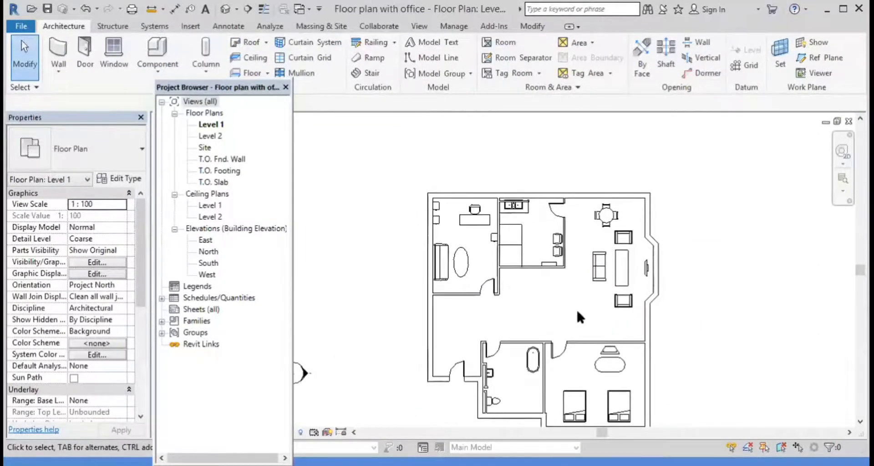
scroll(511, 247, "down", 1)
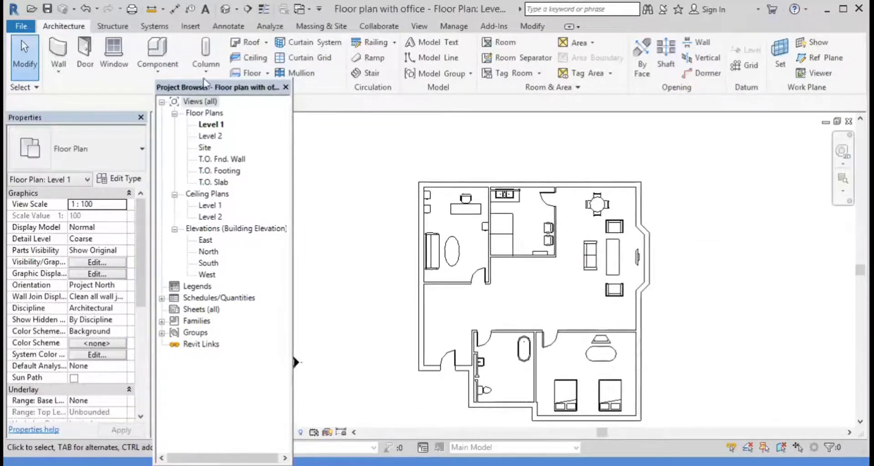
left_click(64, 68)
left_click(63, 51)
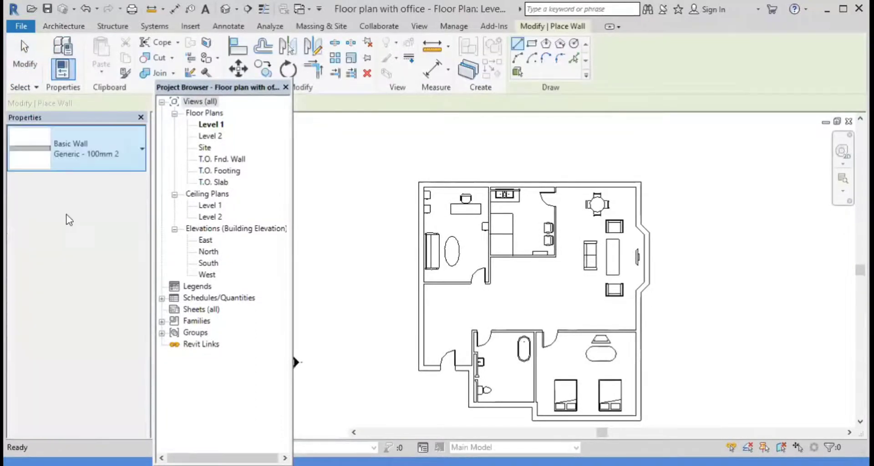
left_click(75, 148)
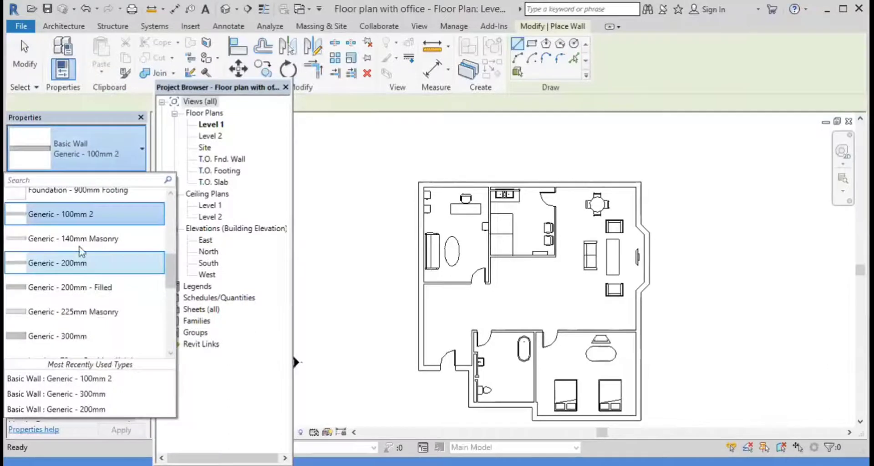
left_click(93, 336)
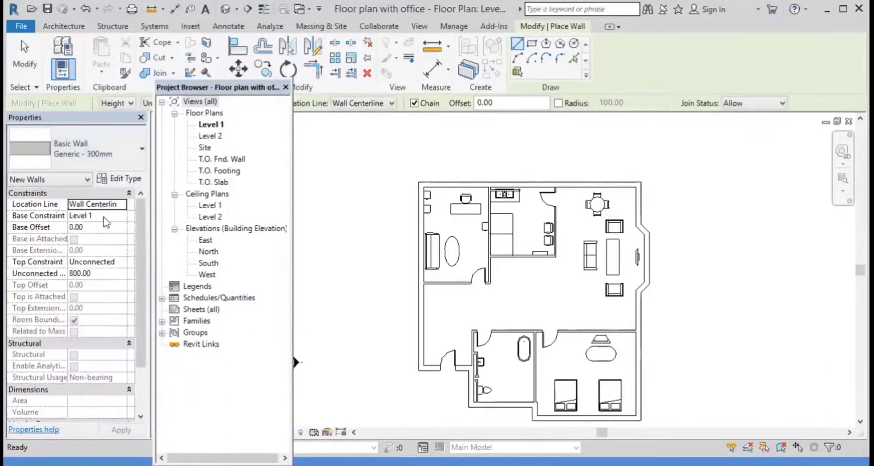
Open the Generic - 300mm coarse fill pattern choices and try, then cancel, a new pattern.
left_click(106, 180)
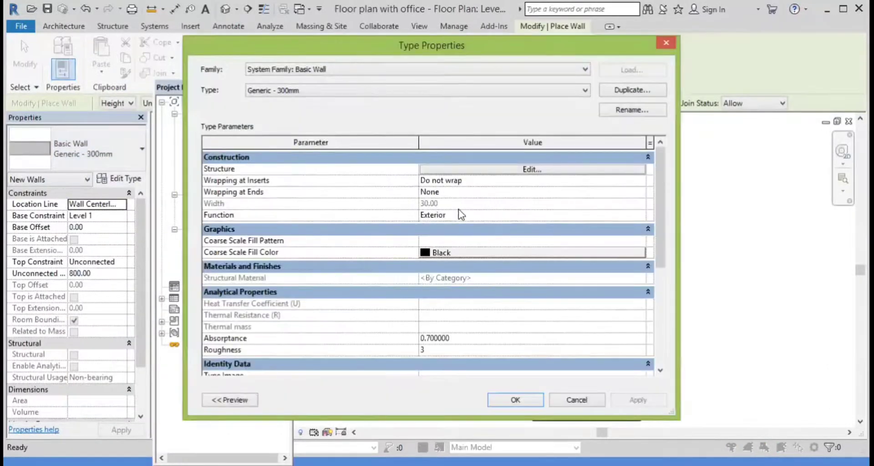
left_click(460, 239)
left_click(349, 245)
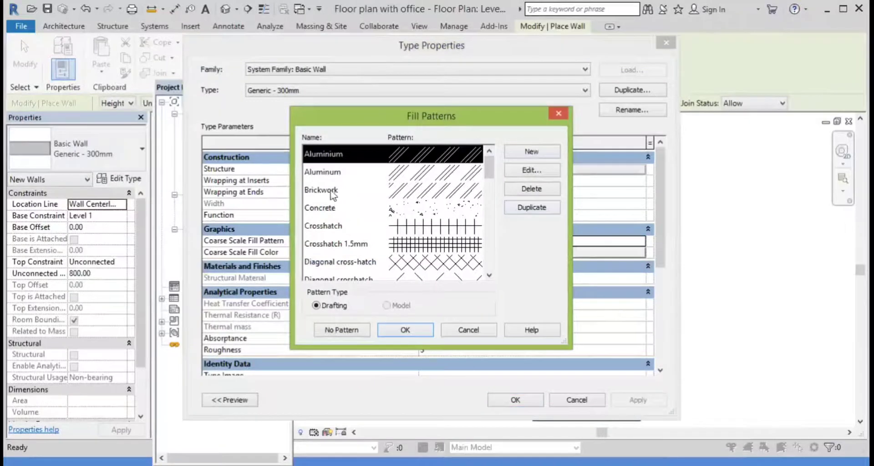
mouse_move(488, 175)
left_mouse_down()
mouse_move(500, 264)
mouse_move(428, 260)
left_mouse_up()
left_click(529, 154)
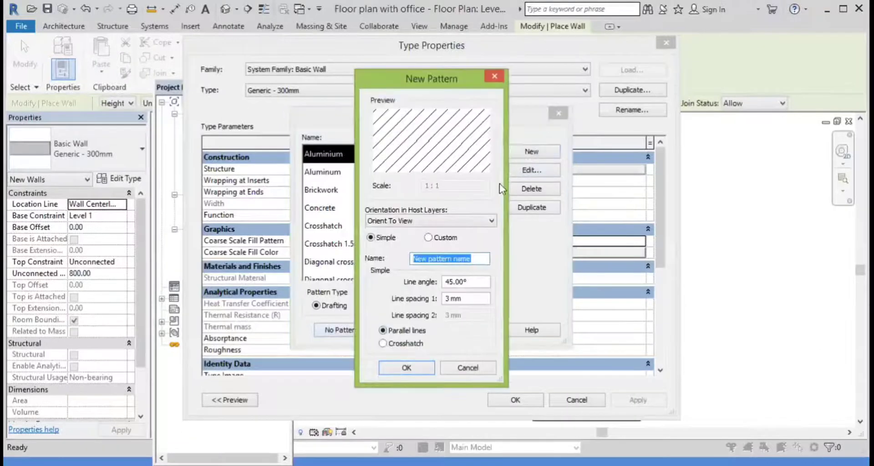
left_click(410, 223)
left_click(410, 223)
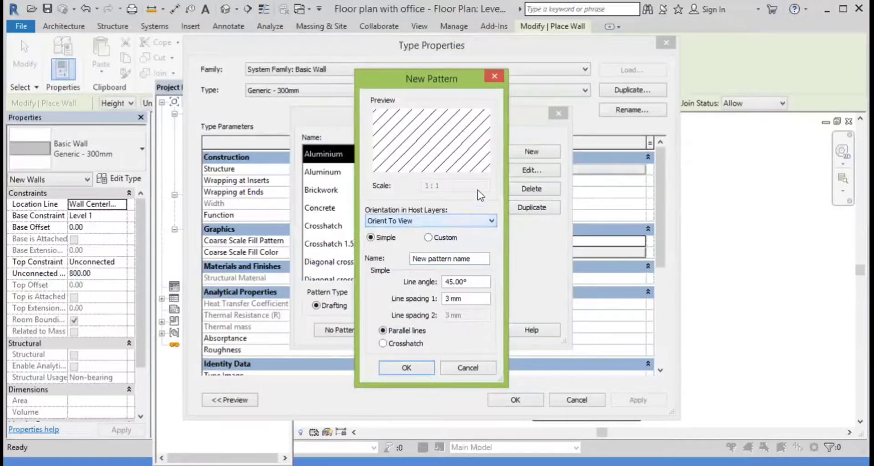
left_click(492, 78)
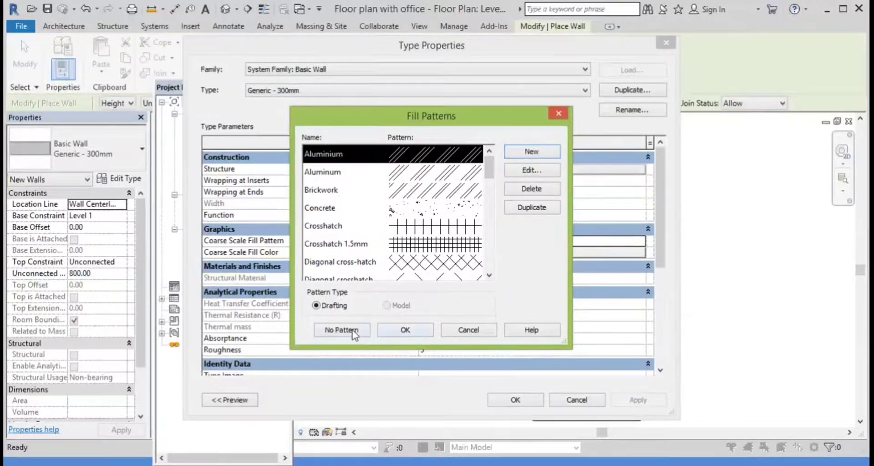
Choose Solid fill as the coarse-scale pattern and apply it to the wall type.
left_click_drag(487, 163, 488, 227)
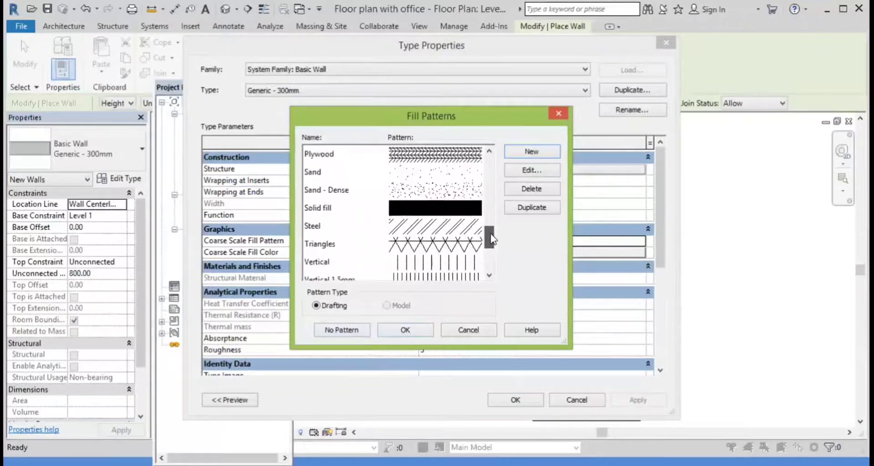
left_click(433, 227)
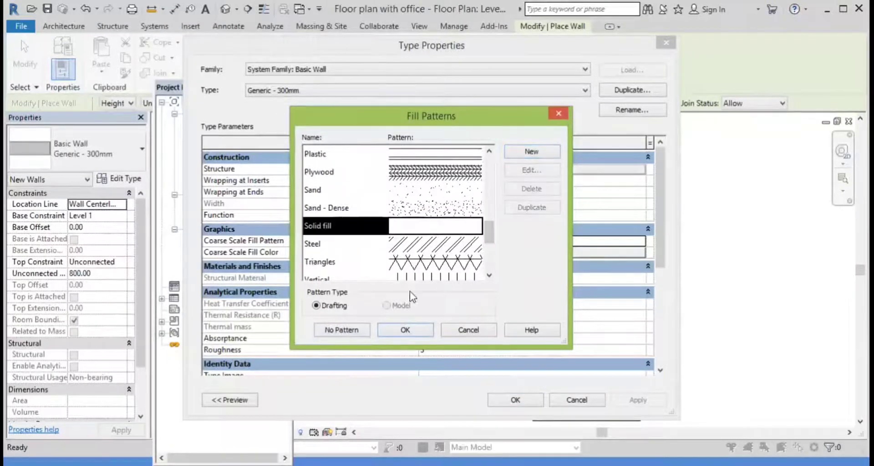
left_click(405, 330)
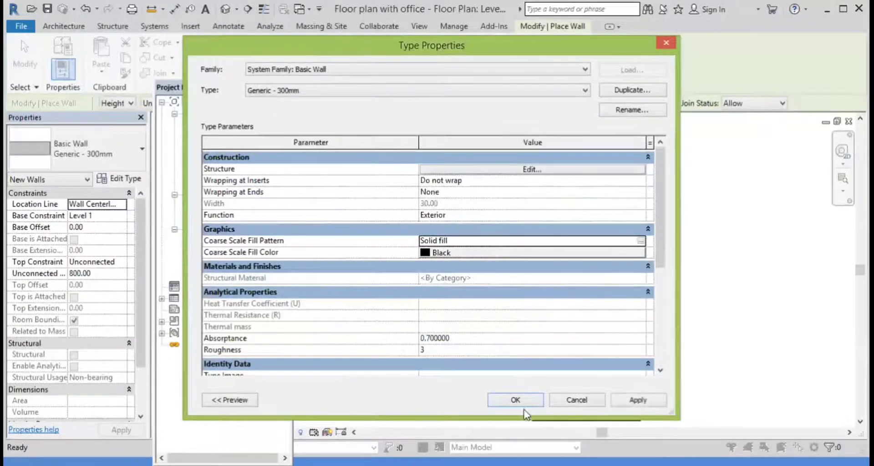
left_click(638, 401)
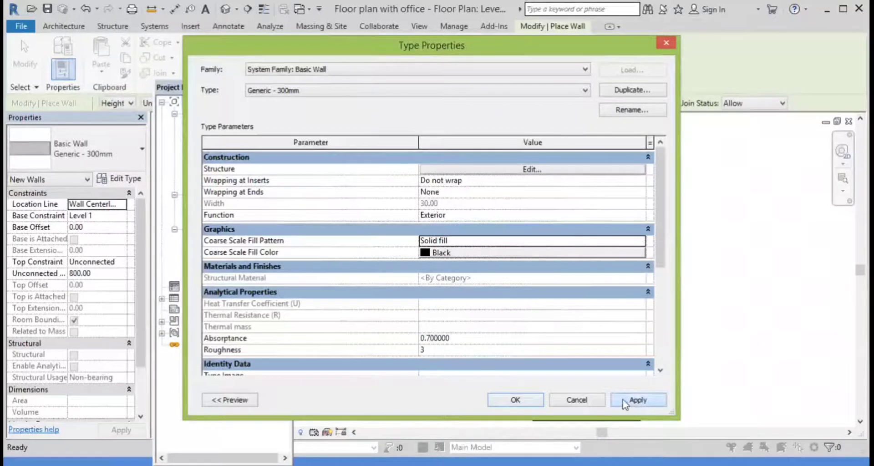
left_click(535, 396)
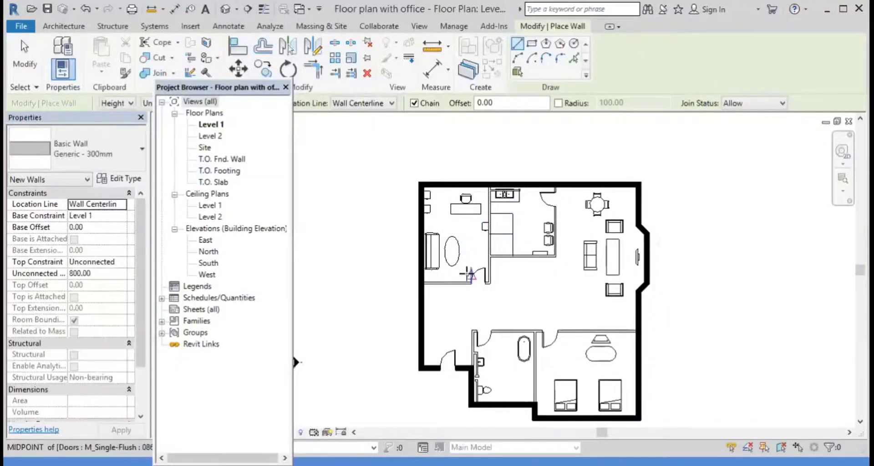
Switch to Generic - 100mm 2, set its coarse fill to Solid fill, and exit wall placement.
left_click(102, 164)
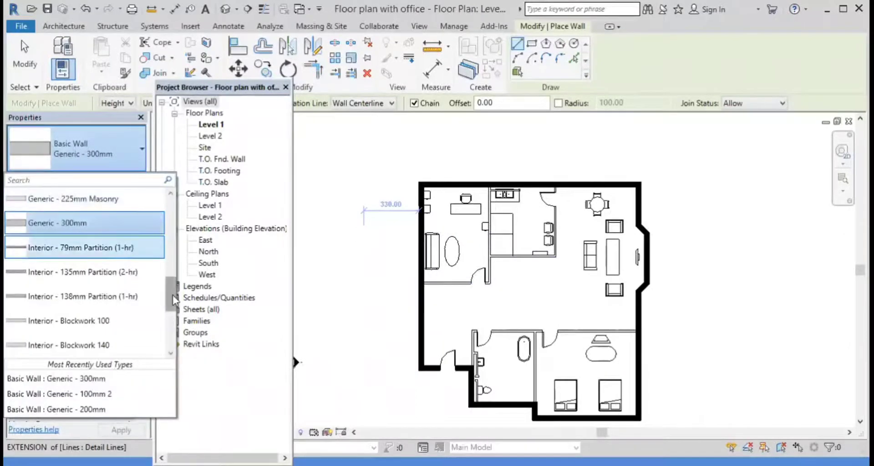
scroll(173, 295, "up", 3)
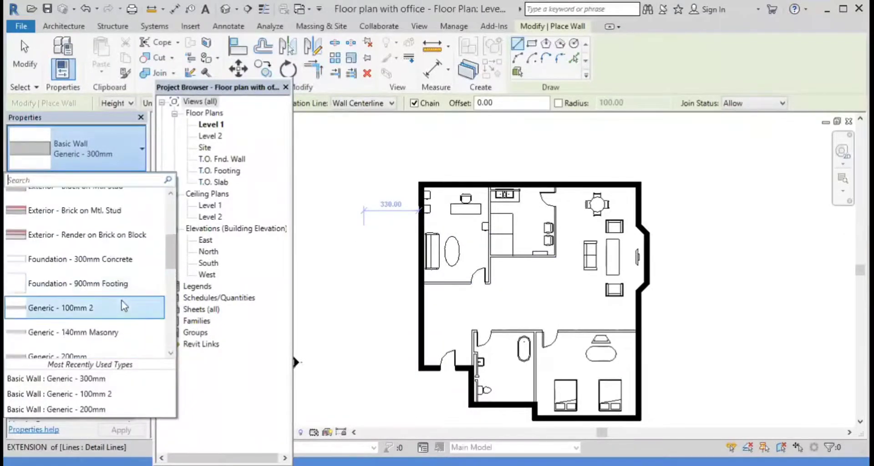
left_click(121, 302)
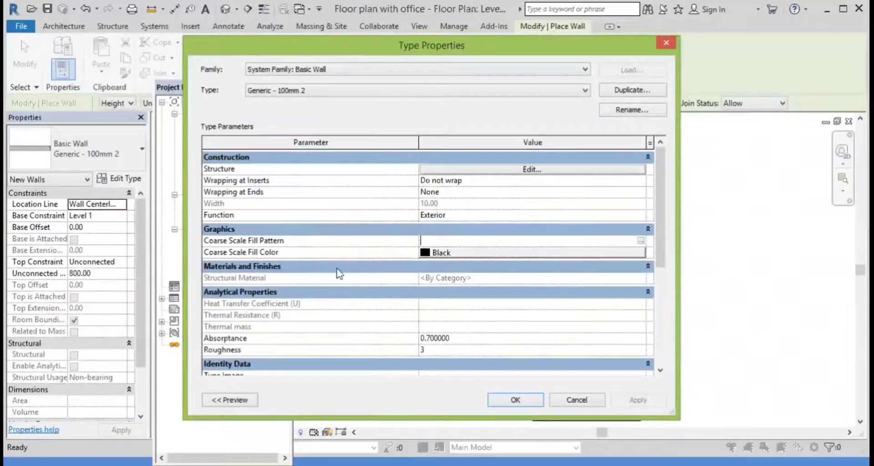
left_click(641, 241)
left_click_drag(490, 159, 490, 233)
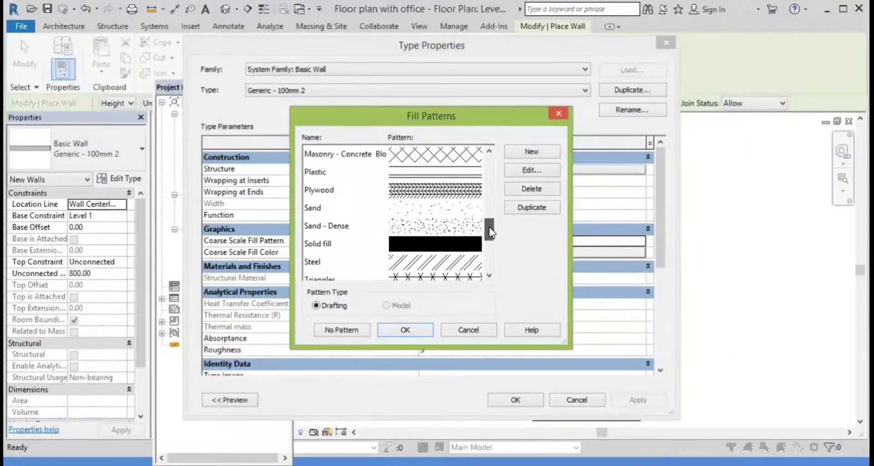
left_click(460, 245)
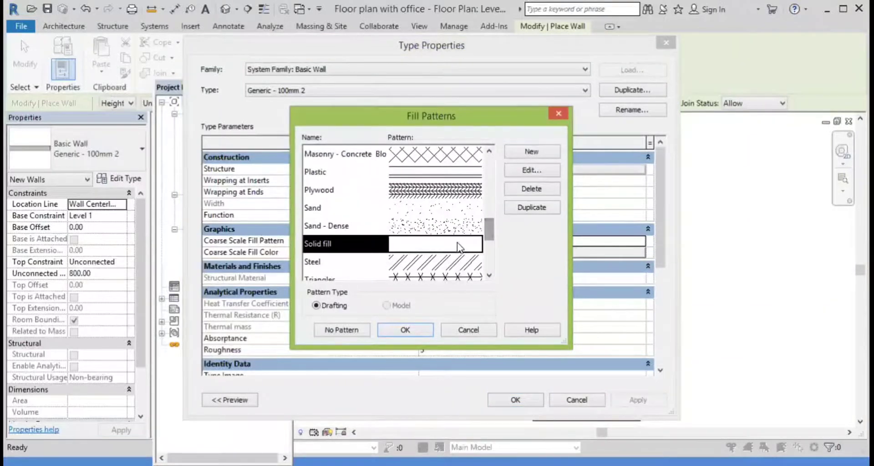
left_click(407, 331)
left_click(615, 402)
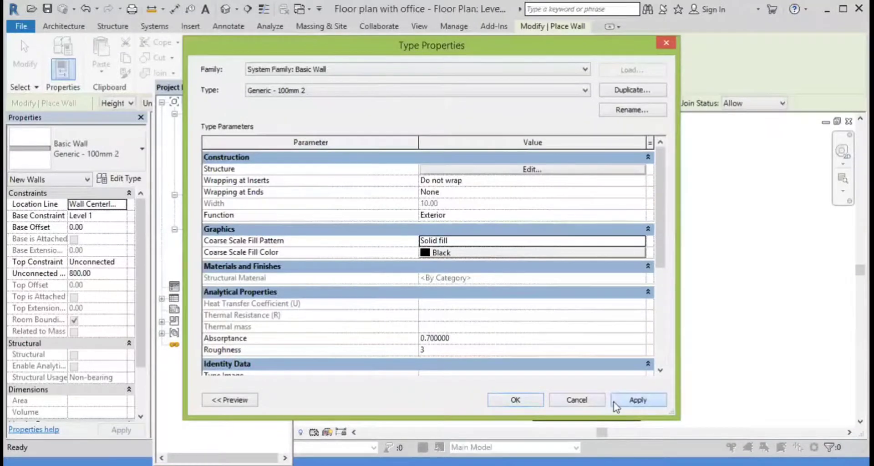
left_click(519, 402)
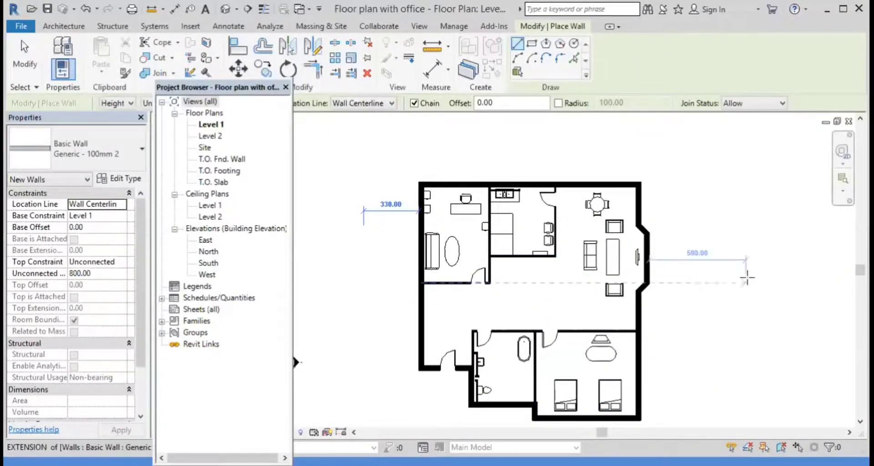
key("Escape")
key("Escape")
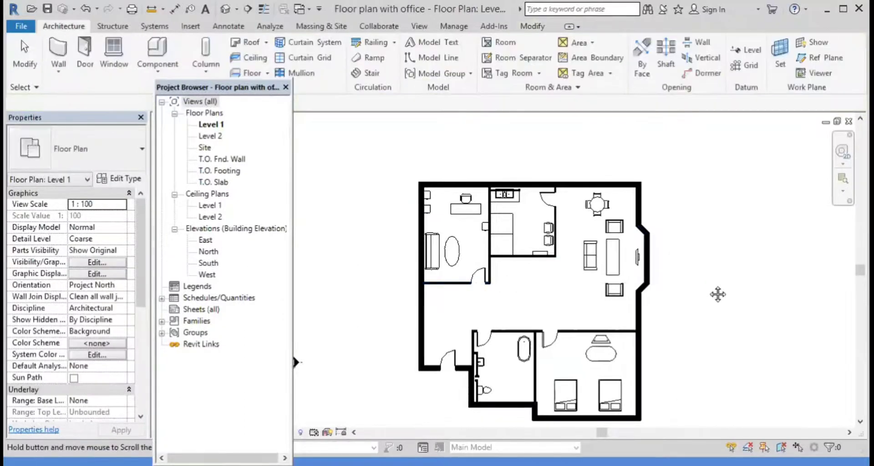
Switch to the default {3D} view from the View tab to see the office walls.
middle_click_drag(718, 294, 705, 283)
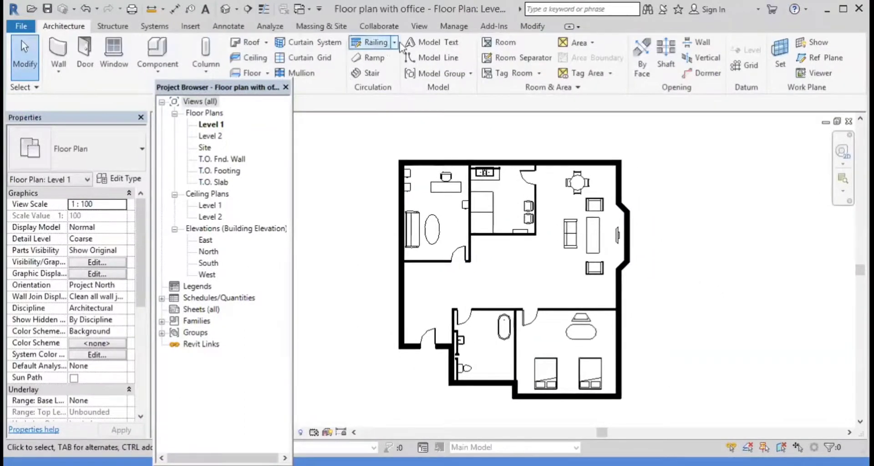
left_click(415, 28)
left_click(369, 50)
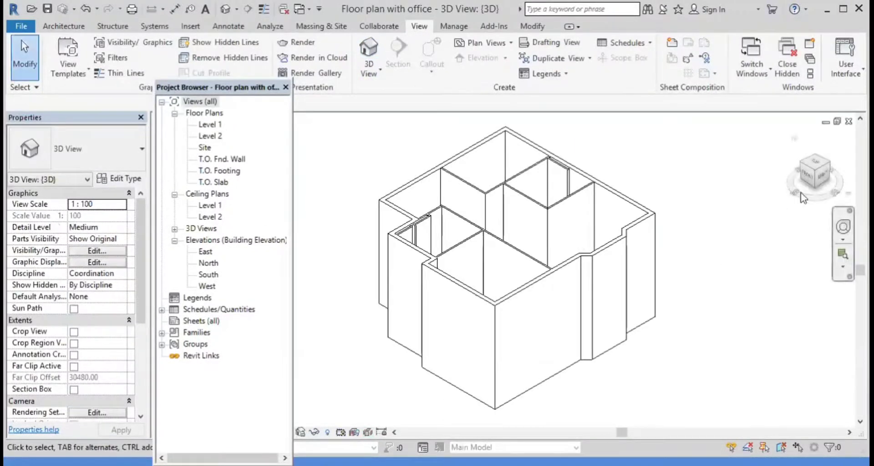
Orbit the furnished office model through its left, back, right and front elevations.
left_click_drag(816, 176, 803, 175)
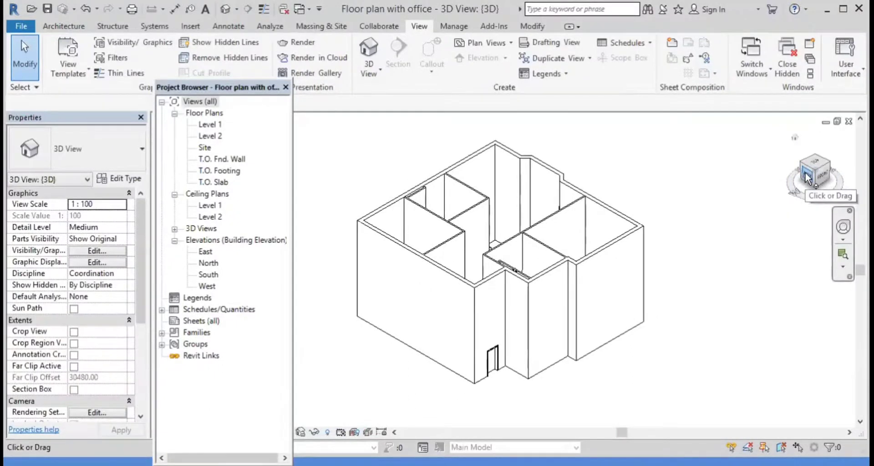
left_click(805, 172)
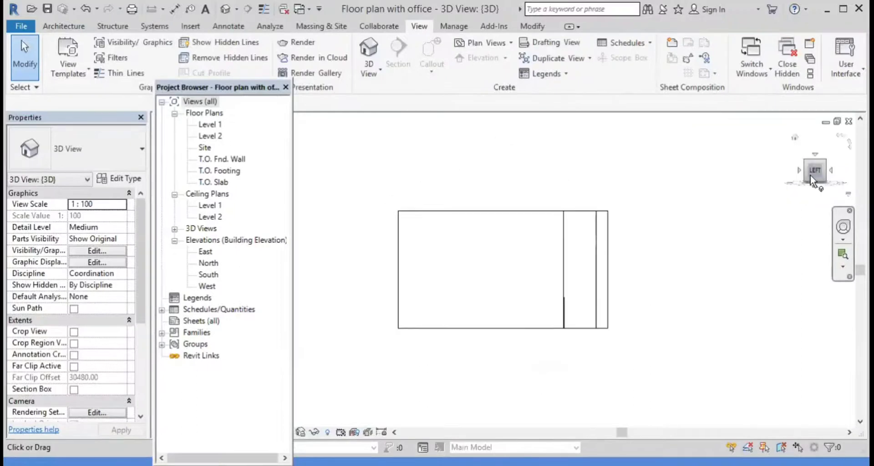
left_click(804, 170)
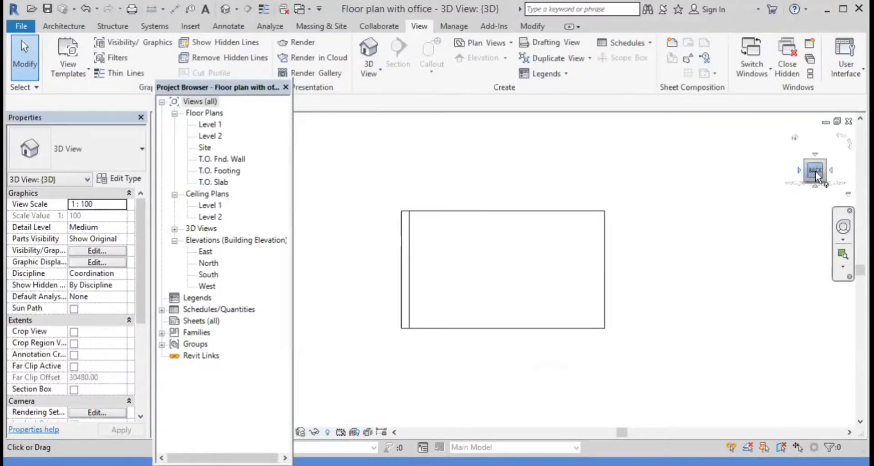
left_click(801, 170)
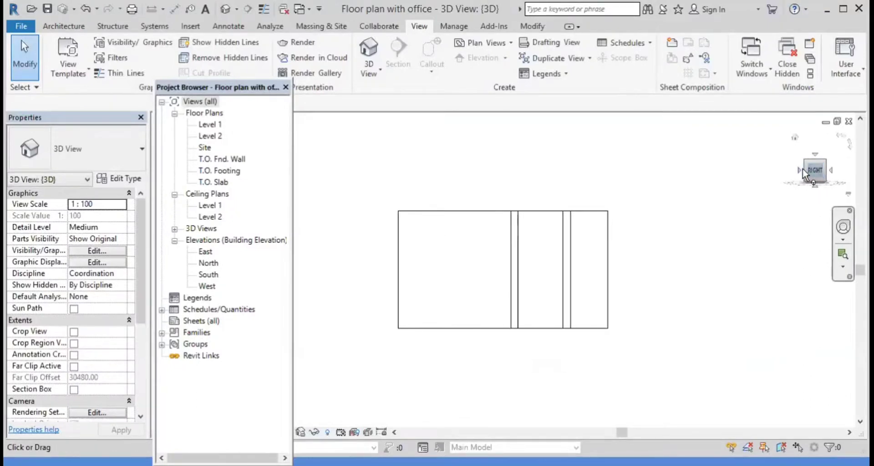
left_click(802, 168)
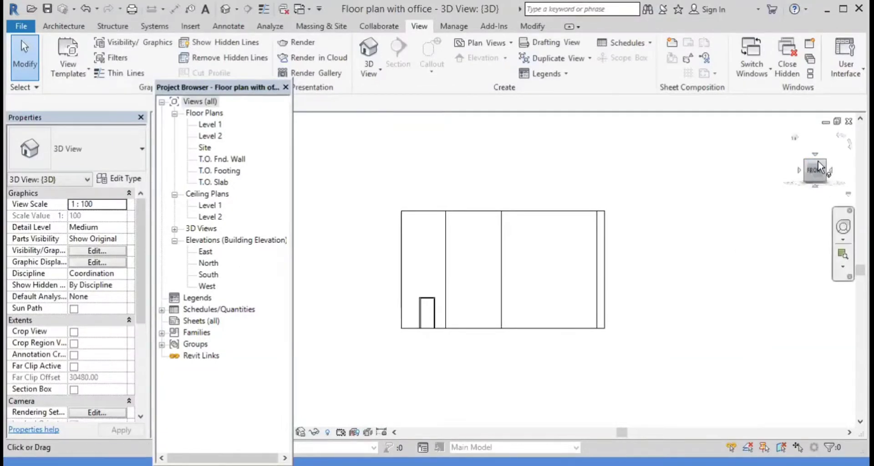
left_click_drag(819, 160, 816, 182)
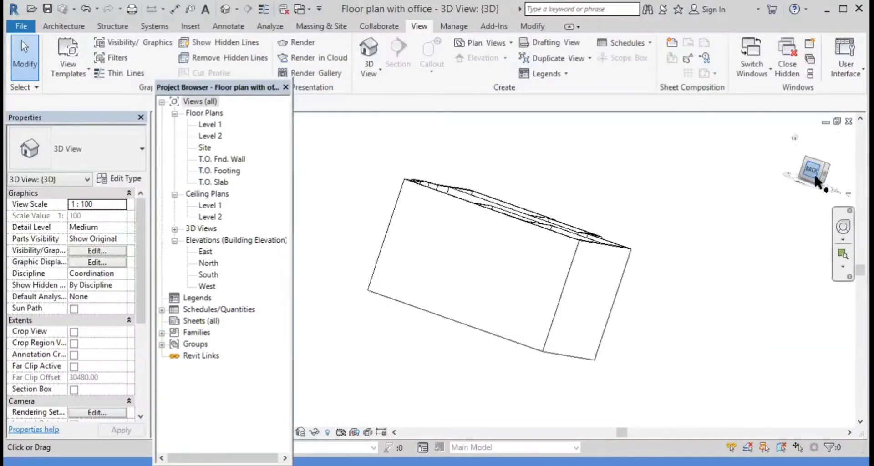
left_click(815, 178)
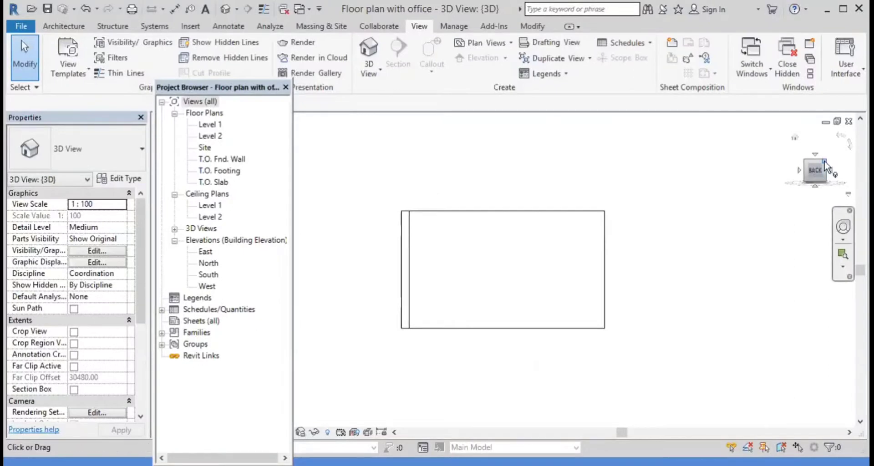
Move through isometric corner views to a top-down view, rotating it until it settles on the standard Top.
left_click(820, 161)
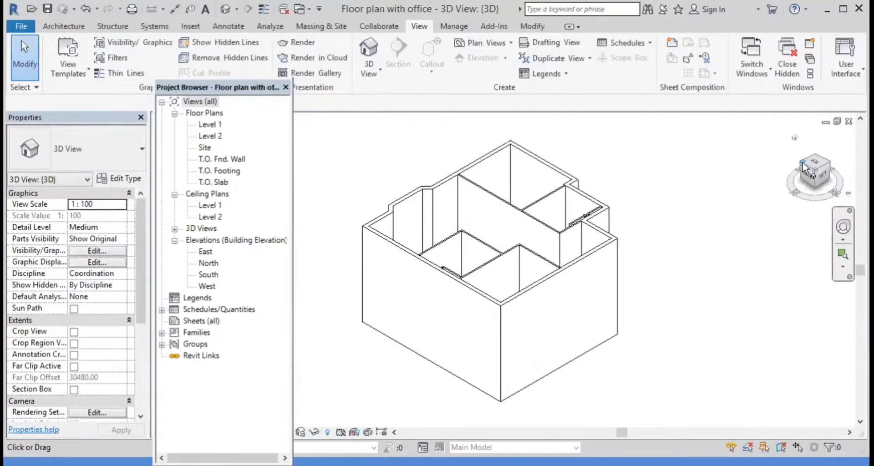
left_click(803, 168)
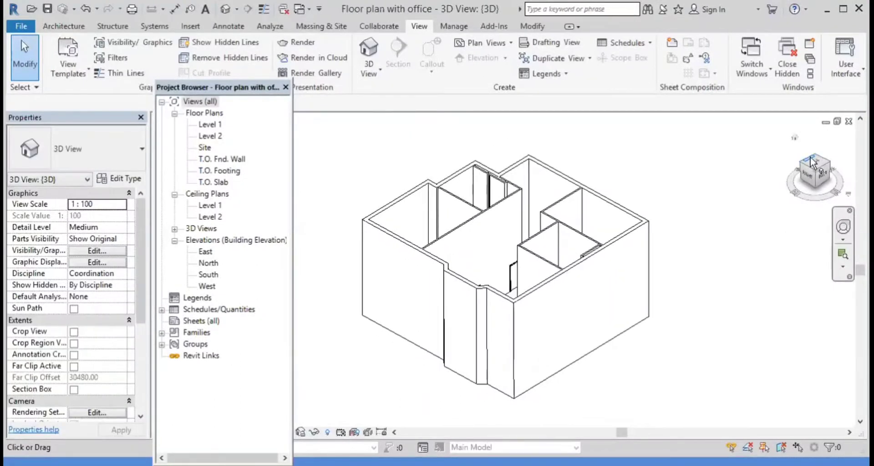
left_click(811, 162)
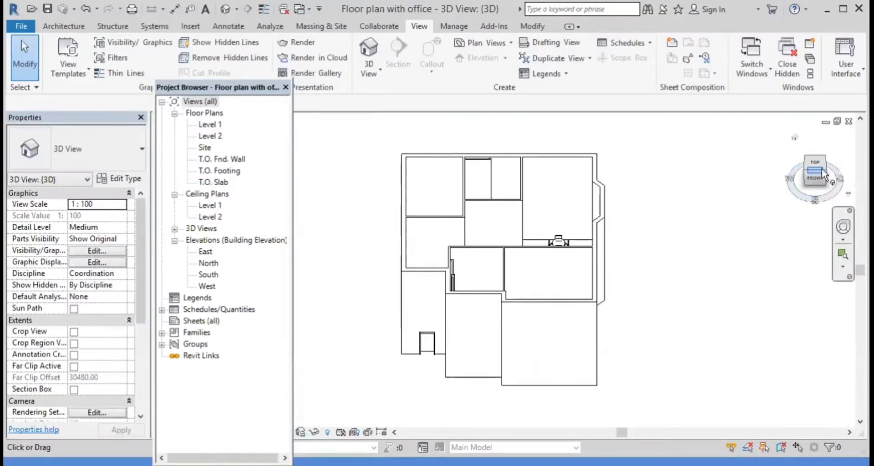
left_click(825, 169)
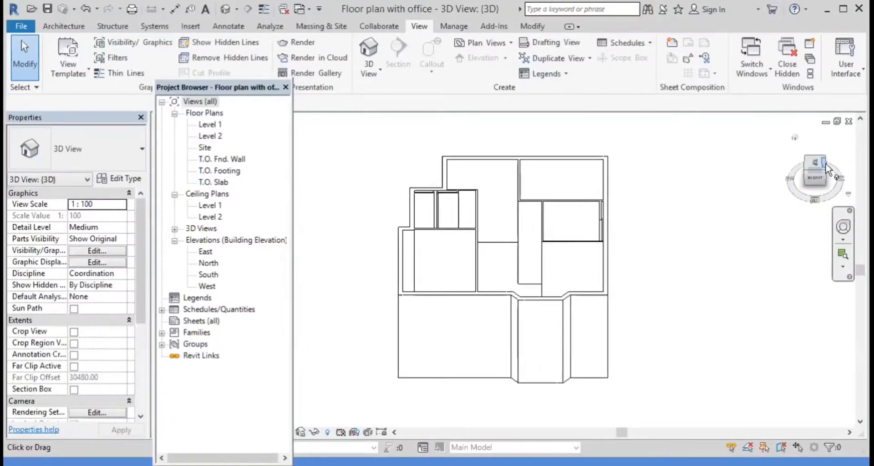
left_click_drag(825, 178, 828, 169)
left_click(828, 169)
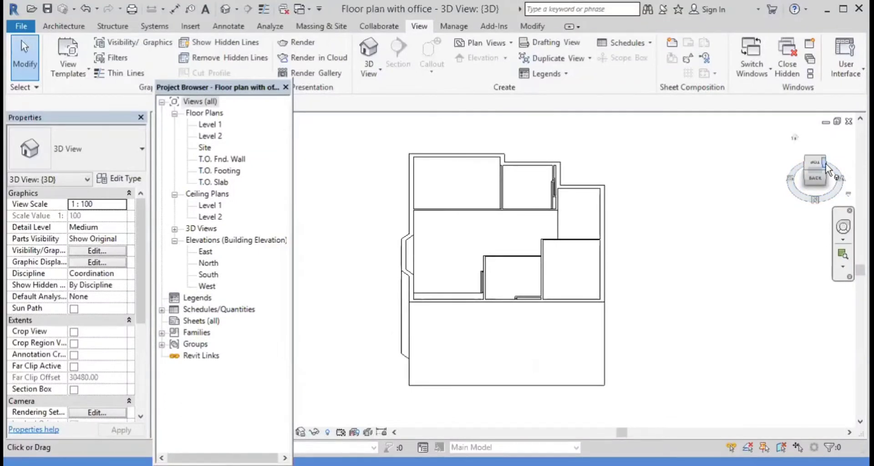
left_click(823, 168)
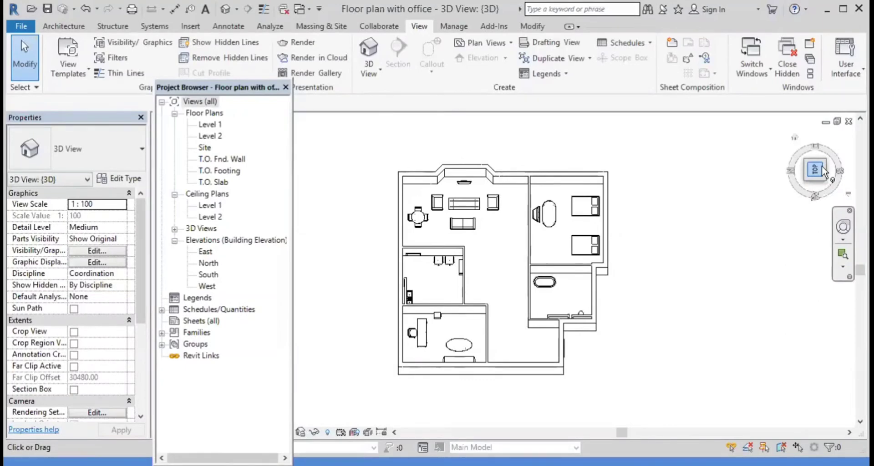
left_click(823, 172)
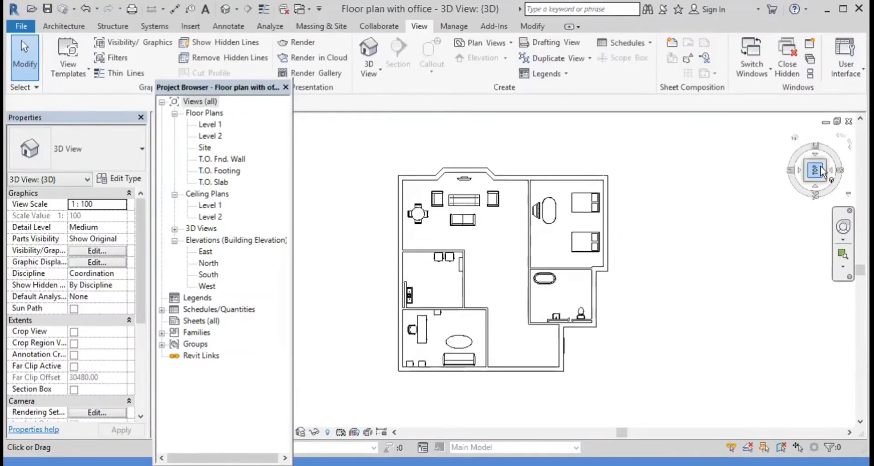